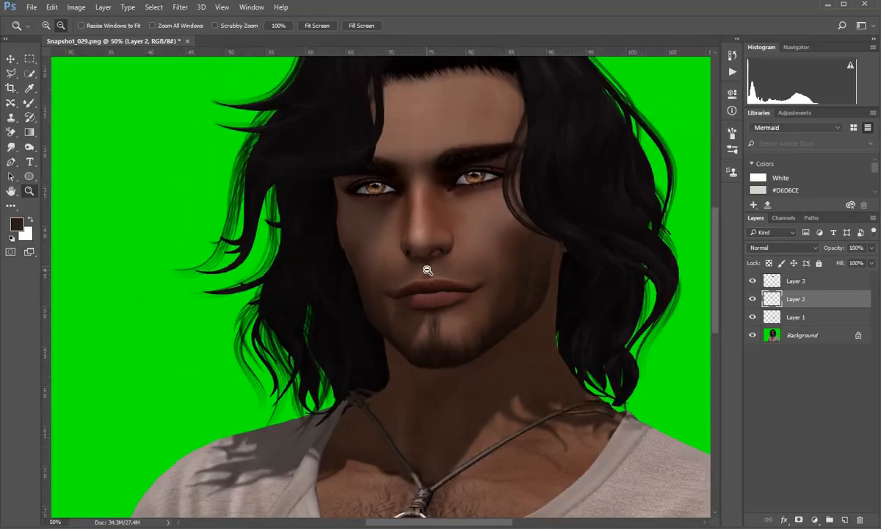
Erase the green backdrop from the Background layer on both sides of the man, using the Background Eraser at brush size 4300
key(ctrl+minus)
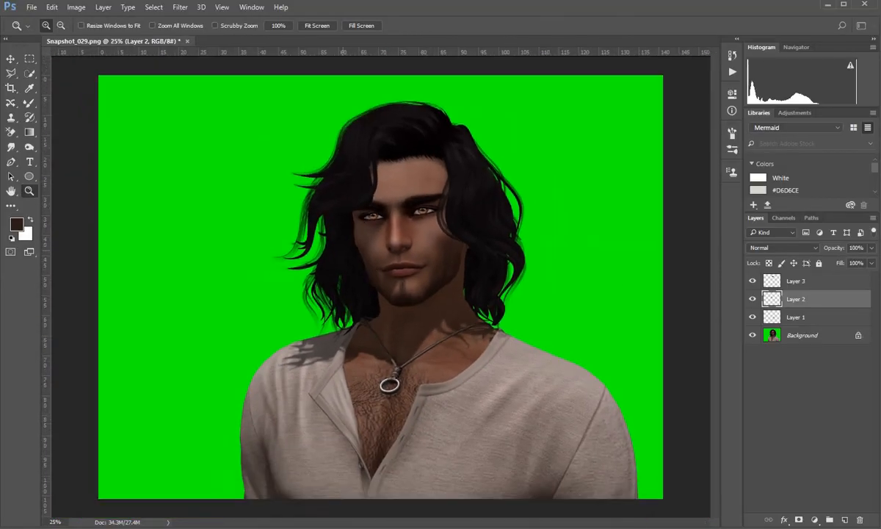
click(823, 339)
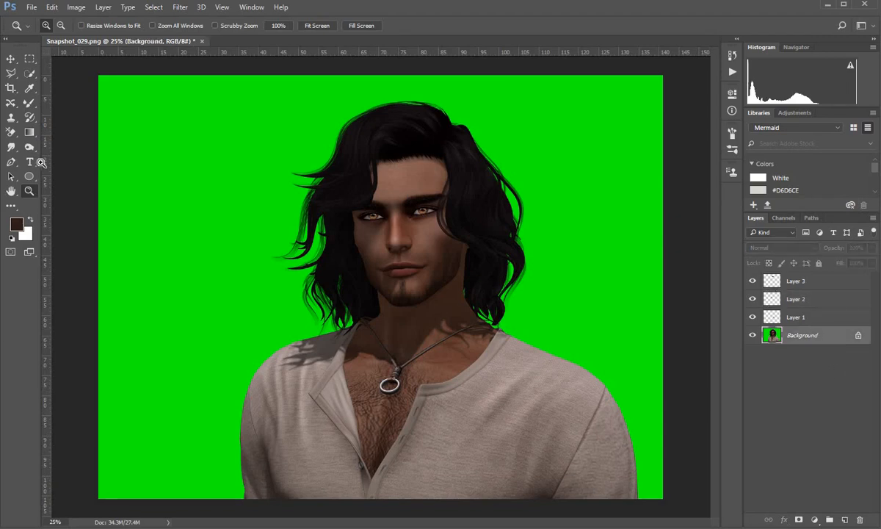
click(12, 133)
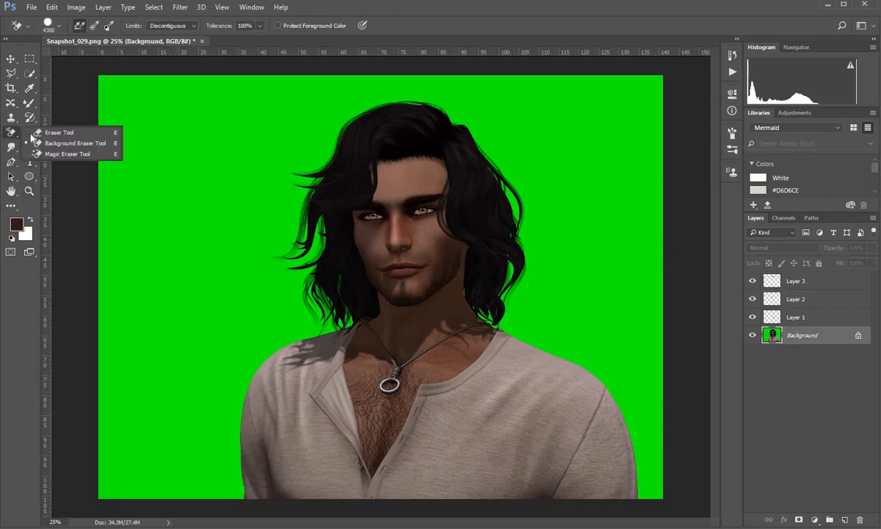
click(86, 147)
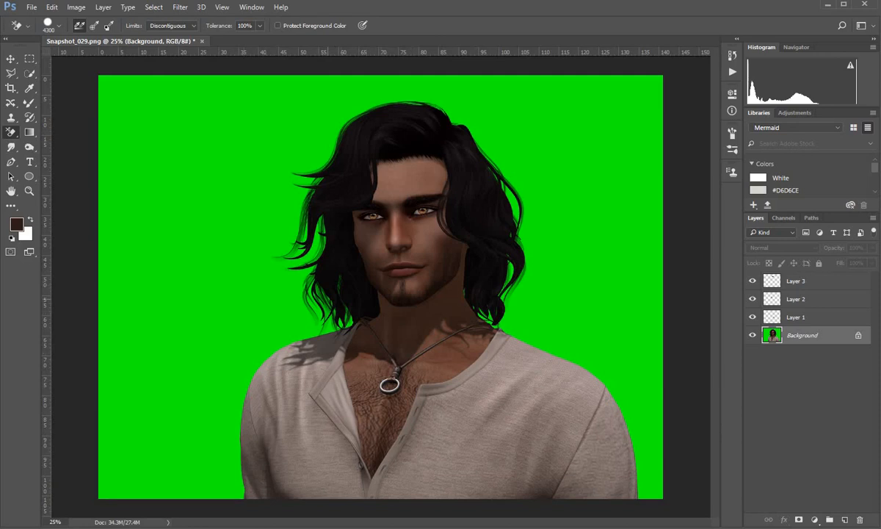
key(bracketleft)
key(bracketleft)
key(bracketleft)
key(bracketleft)
key(bracketleft)
key(bracketleft)
key(bracketleft)
key(bracketleft)
key(bracketleft)
key(bracketleft)
key(bracketright)
key(bracketright)
key(bracketright)
key(bracketright)
key(bracketright)
key(bracketright)
key(bracketright)
key(bracketright)
key(bracketright)
key(bracketright)
key(bracketright)
key(bracketright)
key(bracketright)
key(bracketright)
key(bracketright)
key(bracketright)
key(bracketright)
key(bracketright)
key(bracketright)
key(bracketright)
key(bracketright)
key(bracketright)
key(bracketright)
key(bracketright)
key(bracketright)
key(bracketright)
key(bracketright)
key(bracketright)
key(bracketright)
key(bracketright)
click(275, 242)
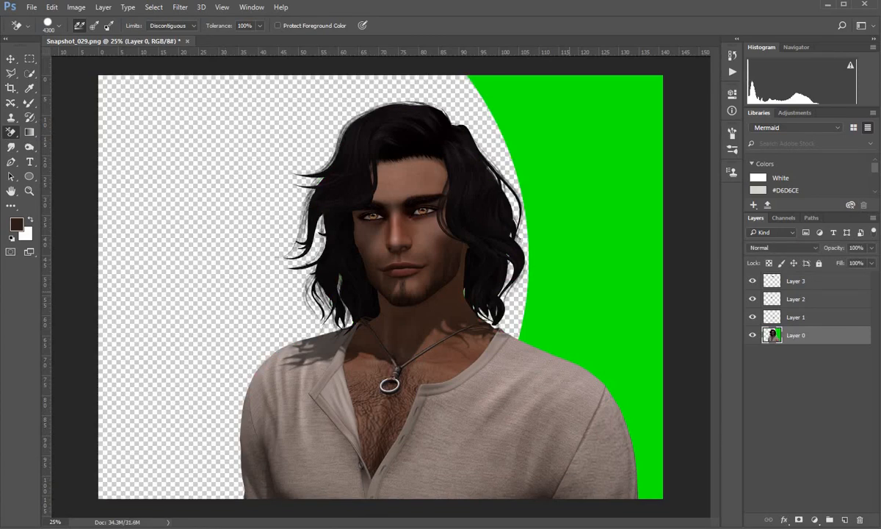
click(602, 257)
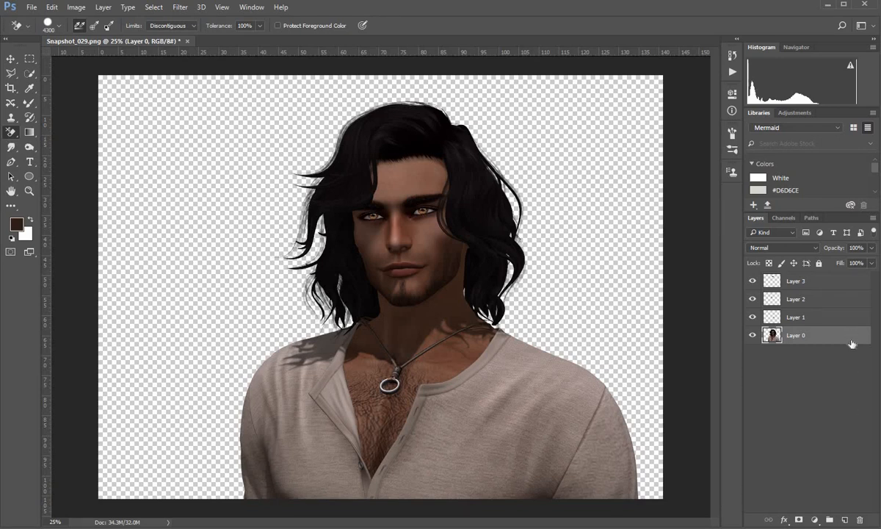
Add a new layer below the cut-out portrait and fill it with white
ctrl+click(845, 519)
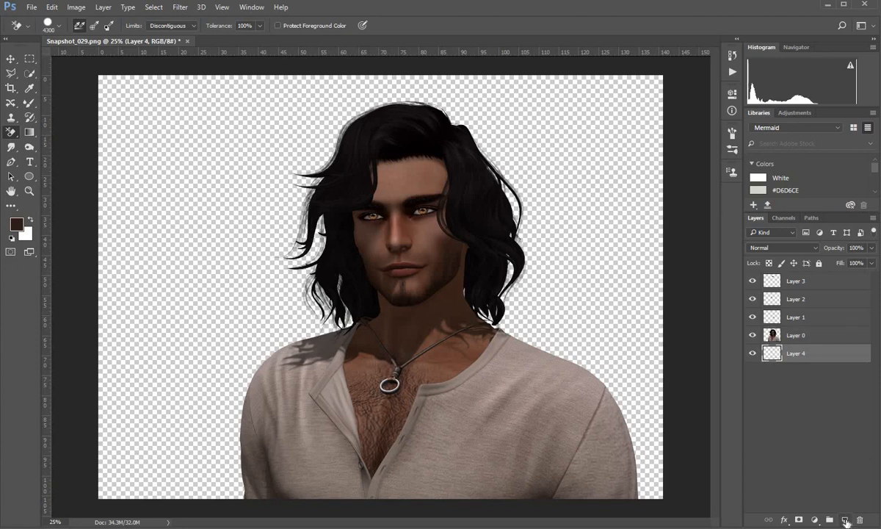
key(alt+BackSpace)
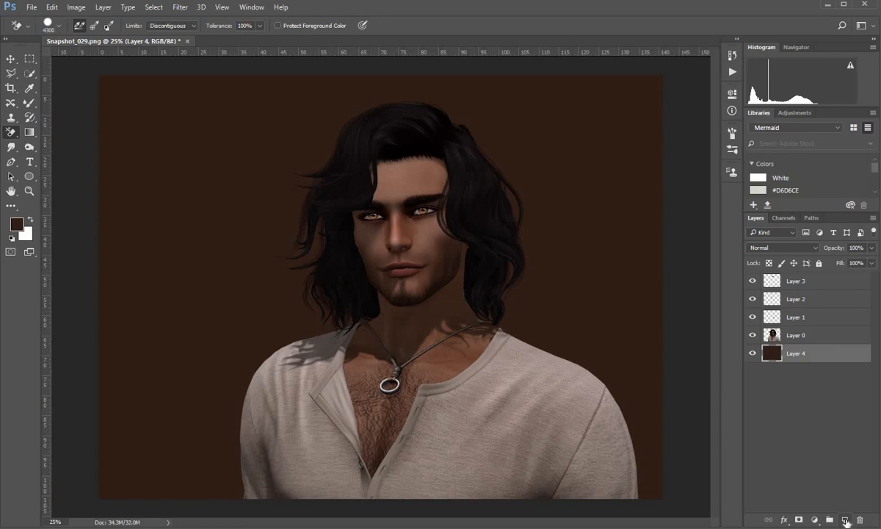
key(ctrl+BackSpace)
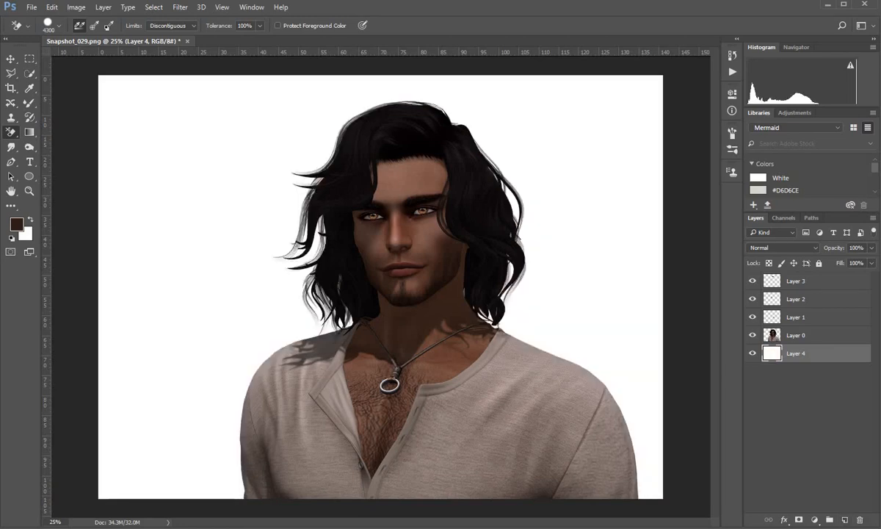
Examine the cut-out hair edges on both sides of the face against the white layer
key(z)
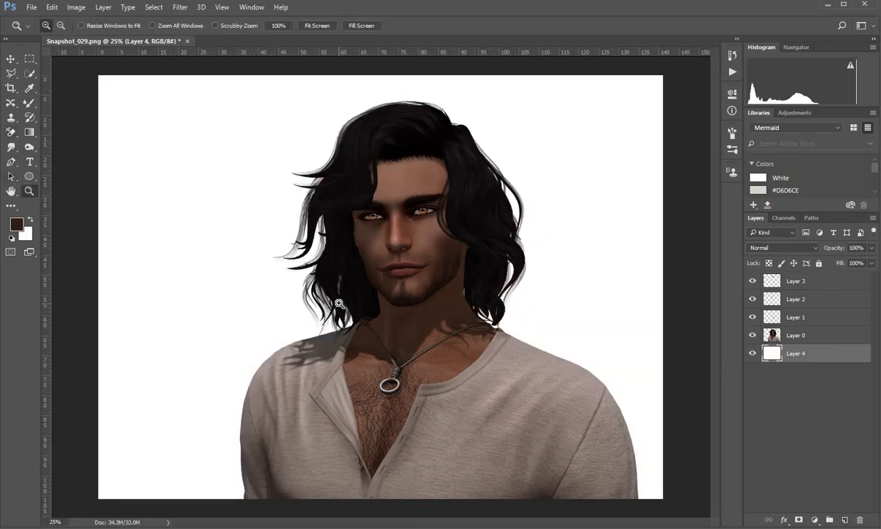
click(338, 301)
click(339, 303)
click(339, 303)
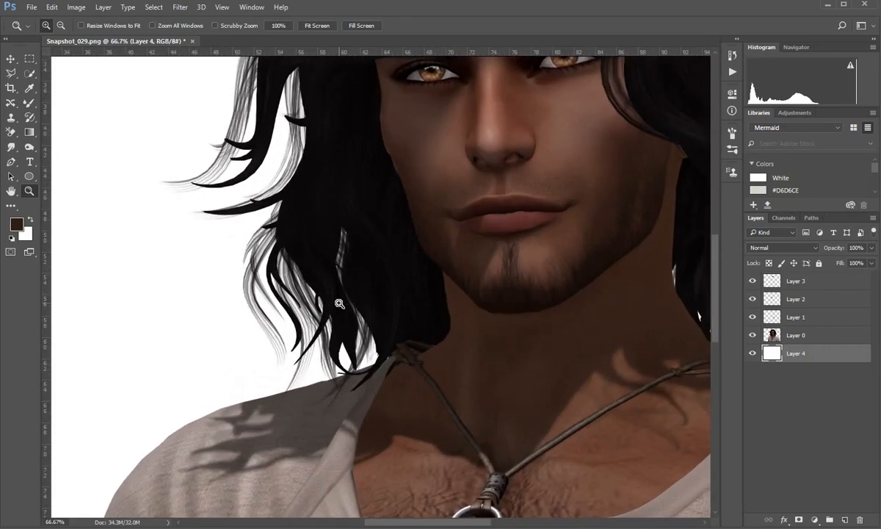
click(338, 304)
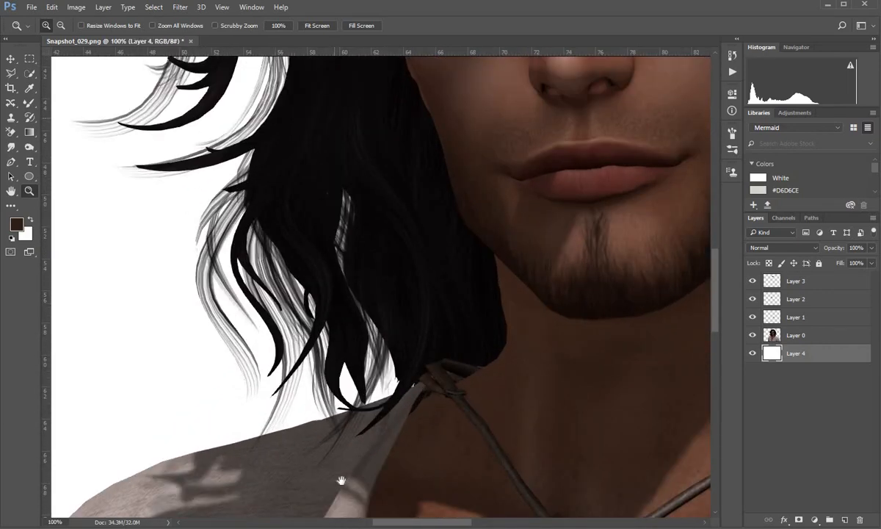
scroll(380, 262, up, 5)
drag(310, 355, 590, 456)
drag(397, 270, 373, 197)
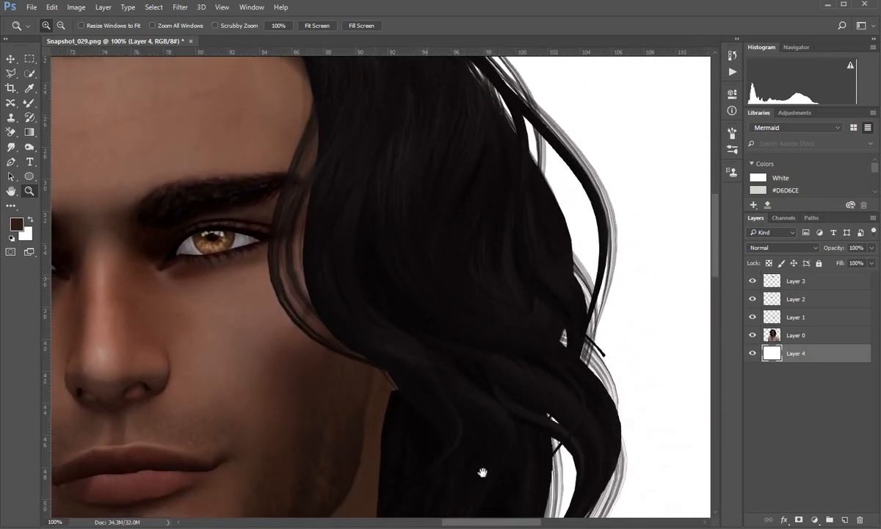
drag(482, 470, 543, 178)
drag(450, 371, 595, 336)
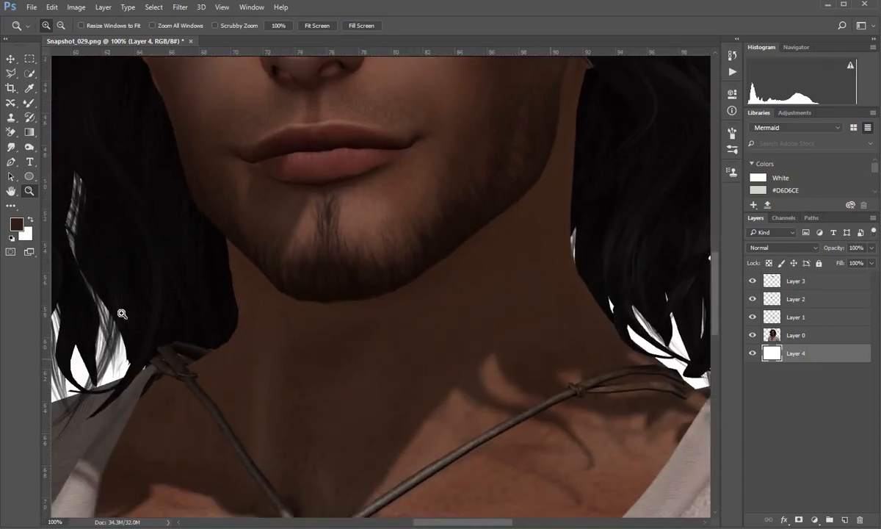
alt+click(264, 240)
alt+click(264, 240)
alt+click(264, 240)
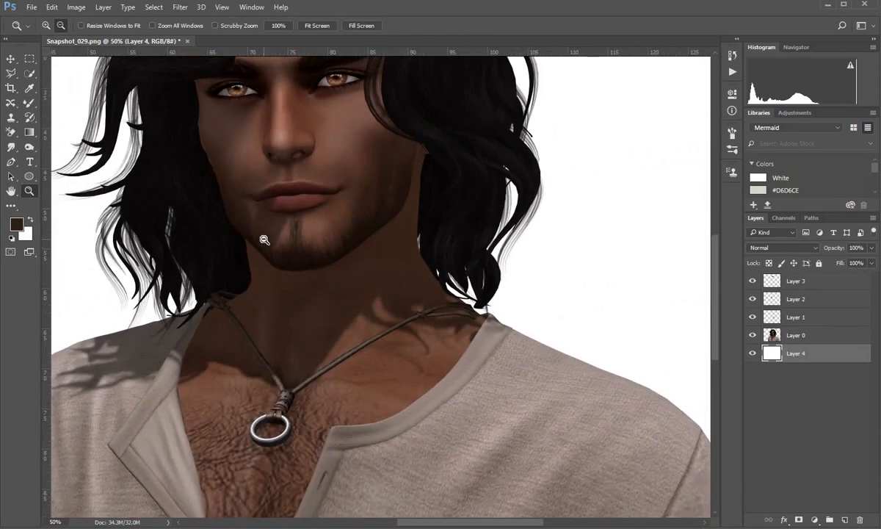
alt+click(264, 239)
alt+click(275, 281)
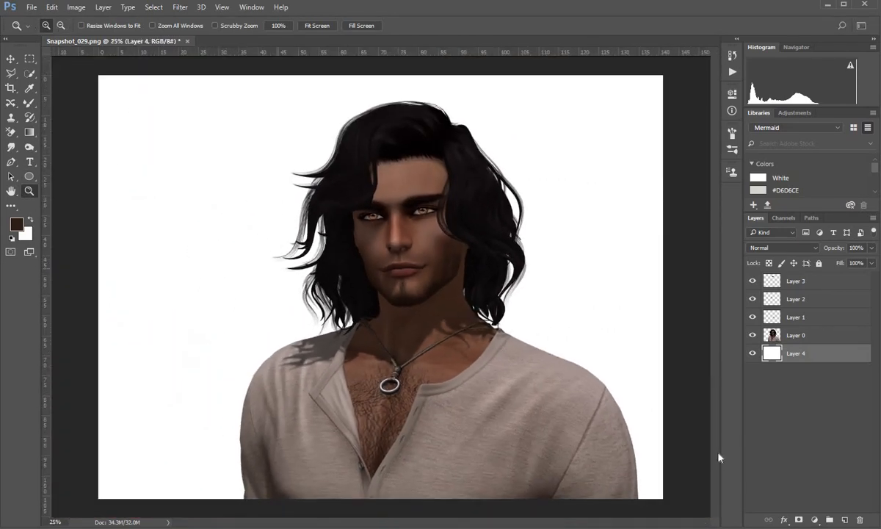
Hide the white Layer 4 and stamp all visible layers into a new merged layer above Layer 3
click(752, 353)
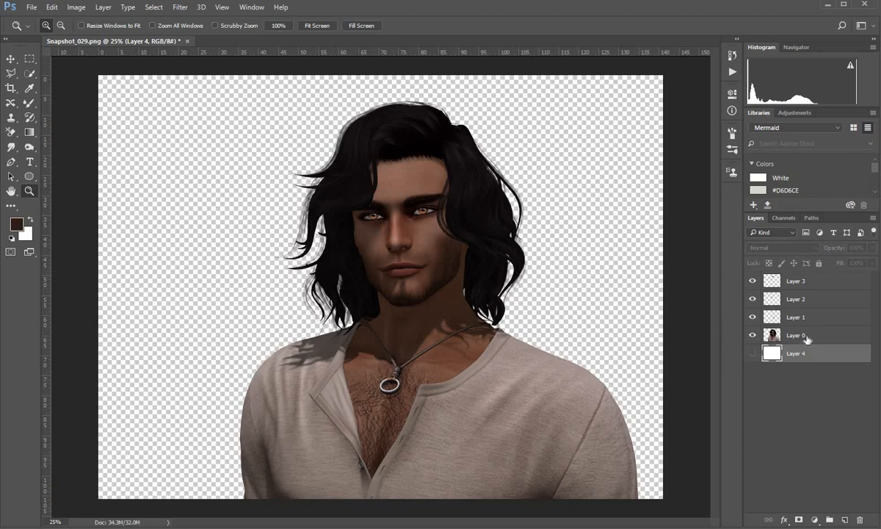
click(806, 339)
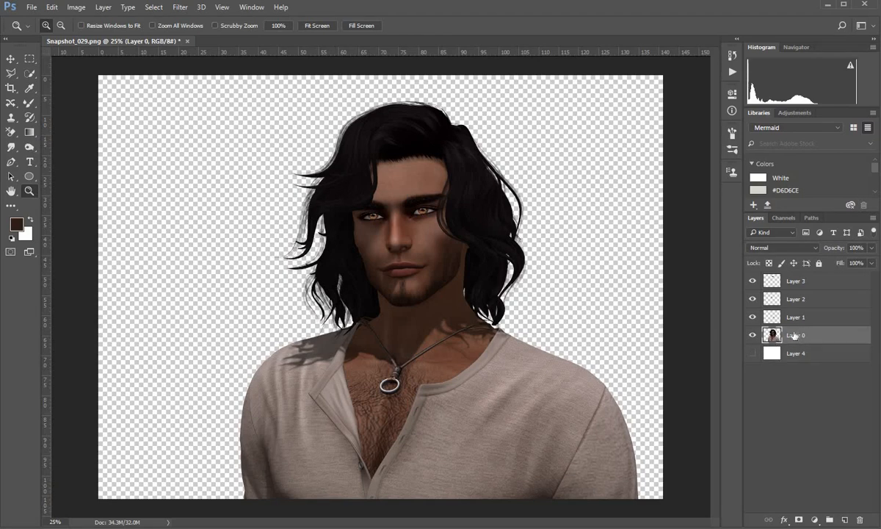
click(753, 318)
click(828, 283)
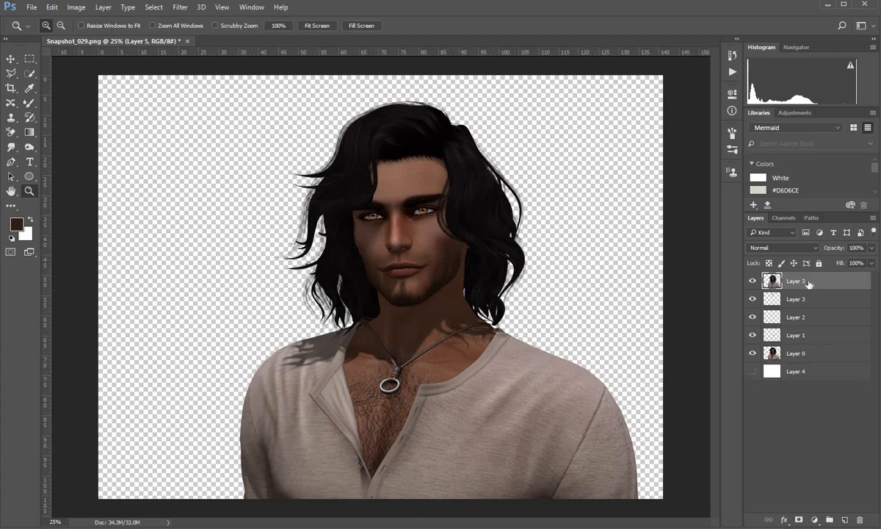
key(ctrl+shift+alt+e)
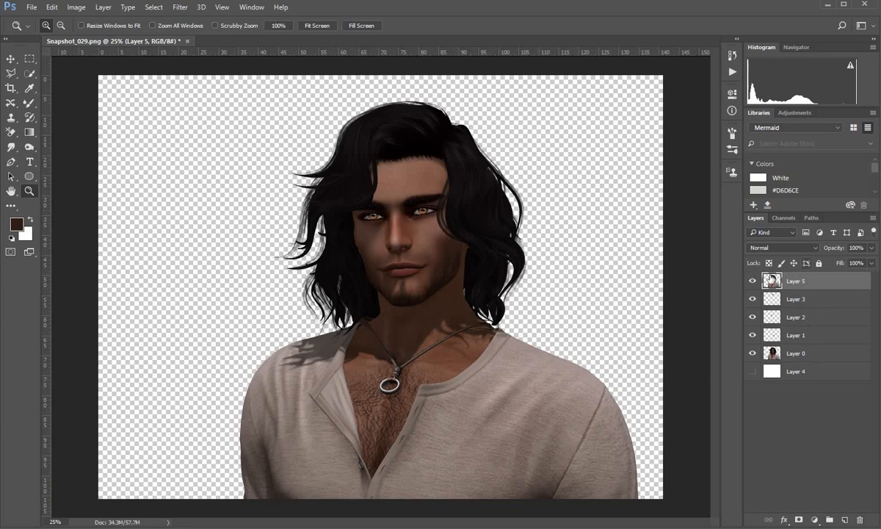
Hide Layers 0 to 3, group them with the white Layer 4 beneath the merged portrait, and hide the group
drag(752, 355, 753, 301)
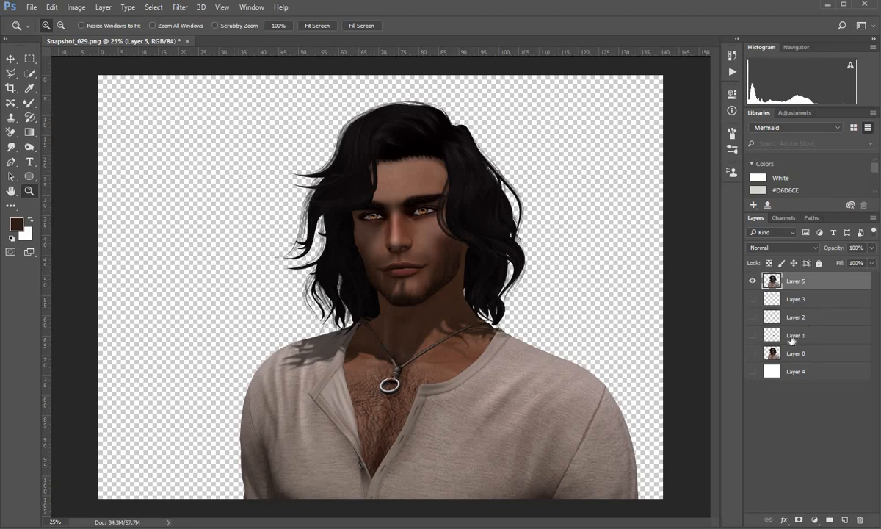
click(814, 372)
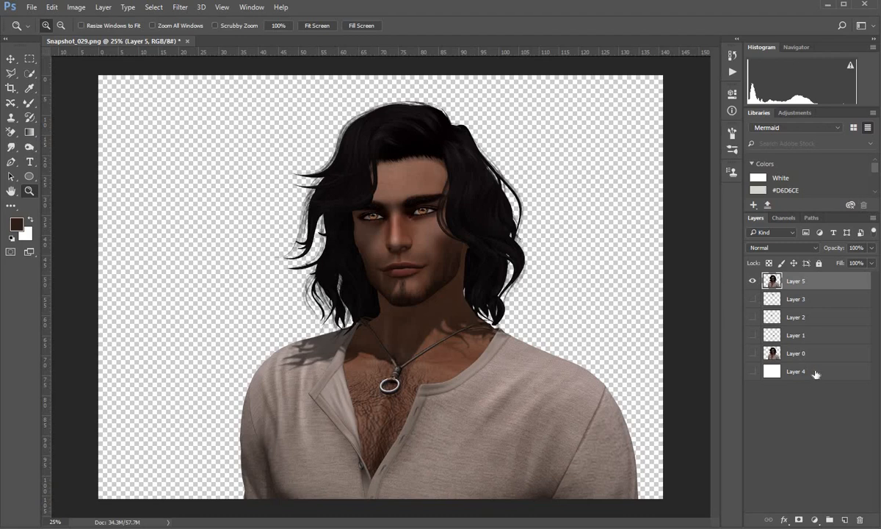
shift+click(825, 302)
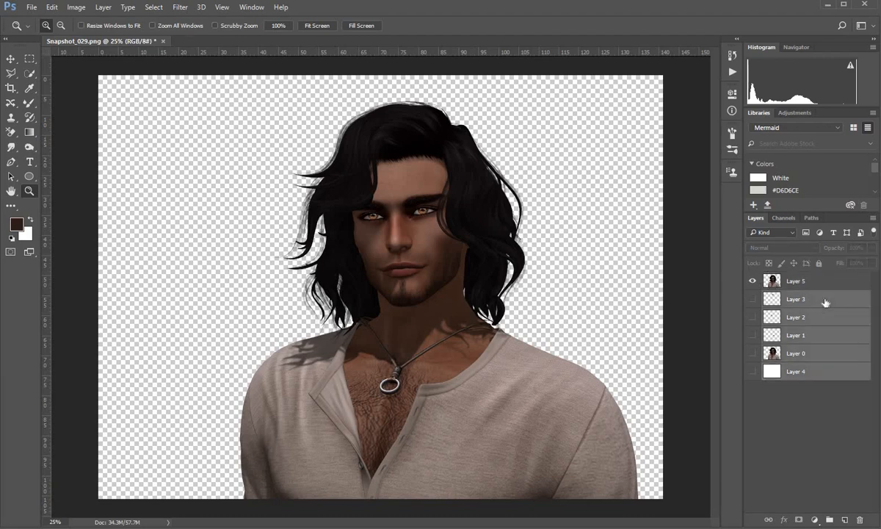
key(ctrl+g)
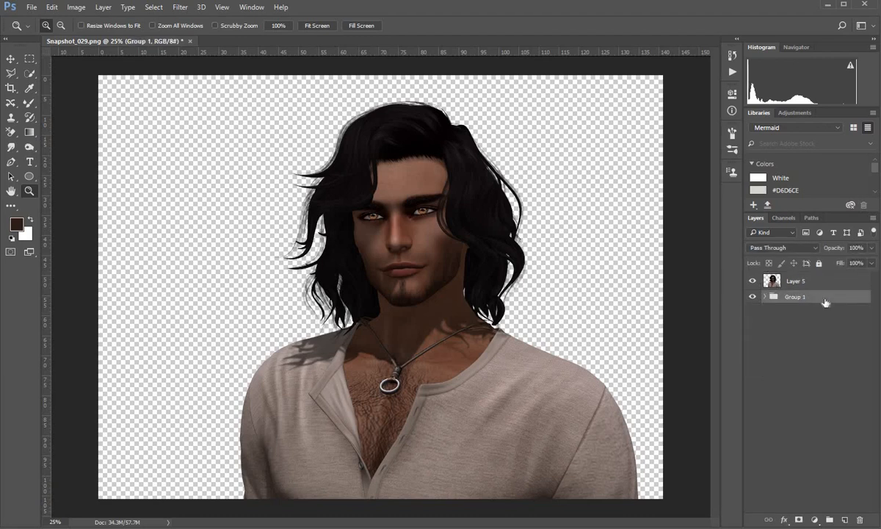
click(752, 296)
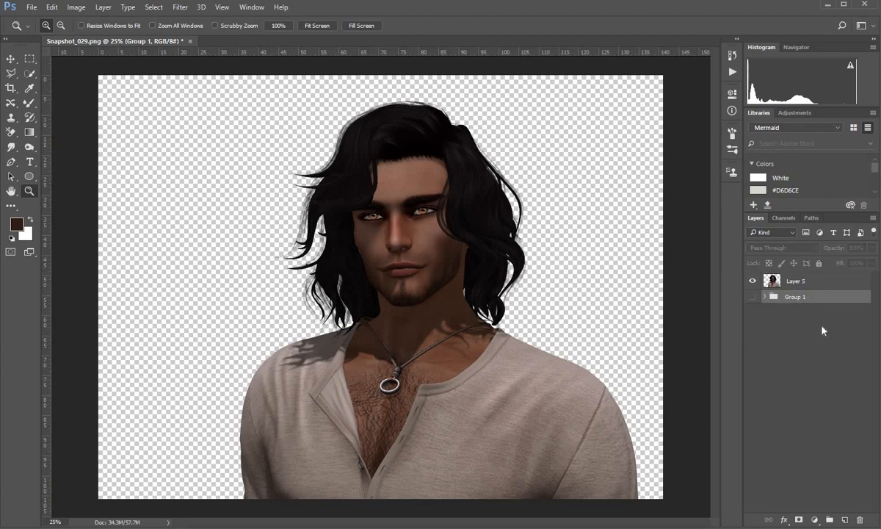
click(429, 251)
click(429, 251)
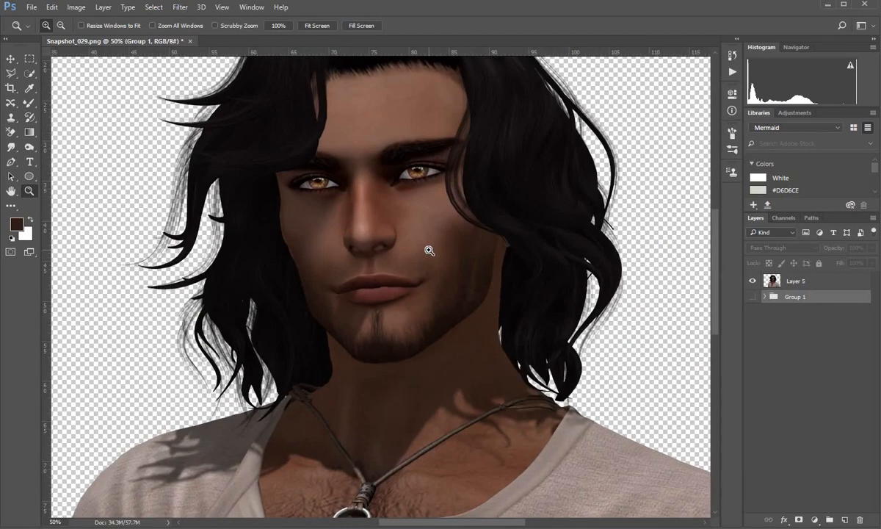
alt+click(428, 248)
alt+click(433, 245)
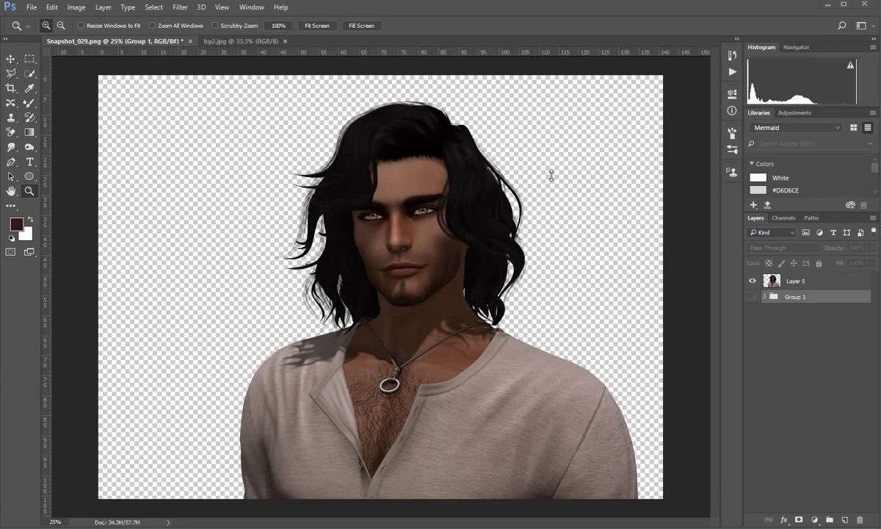
Copy the entire bg2.jpg cloud image, close that file, and paste the image directly beneath the merged portrait layer
click(219, 39)
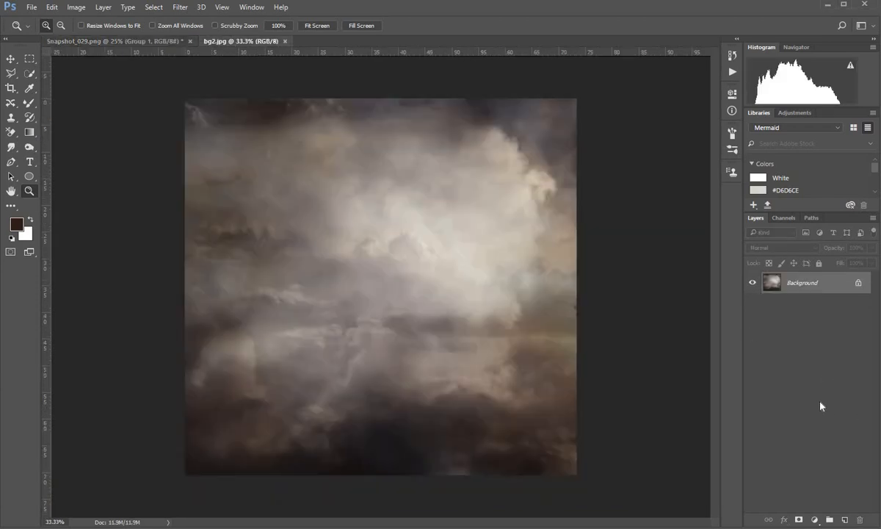
key(ctrl+plus)
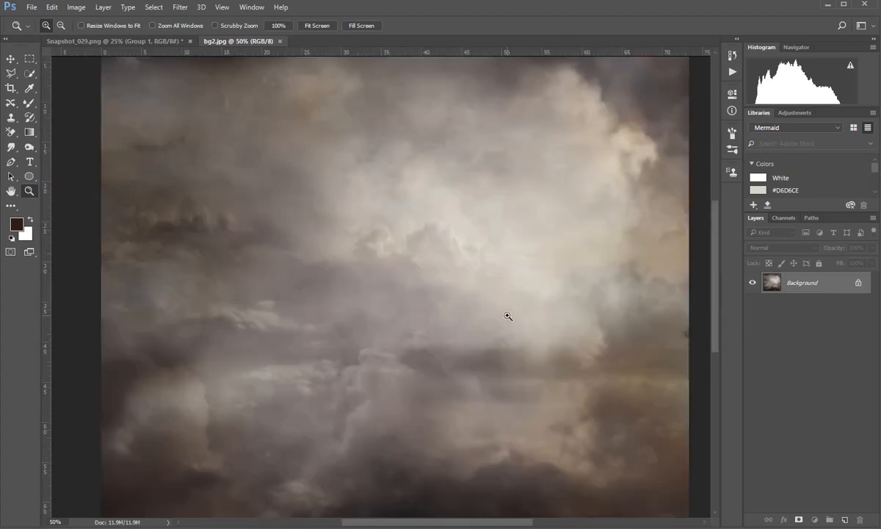
key(ctrl+a)
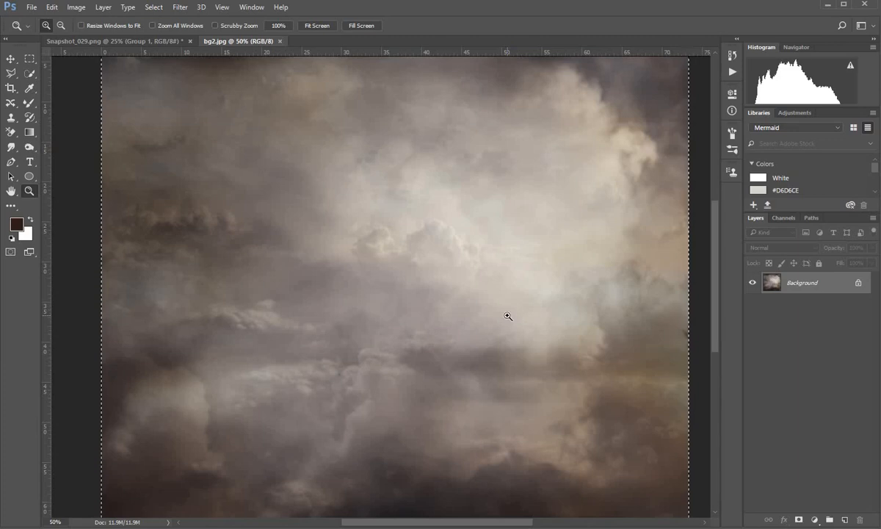
key(ctrl+w)
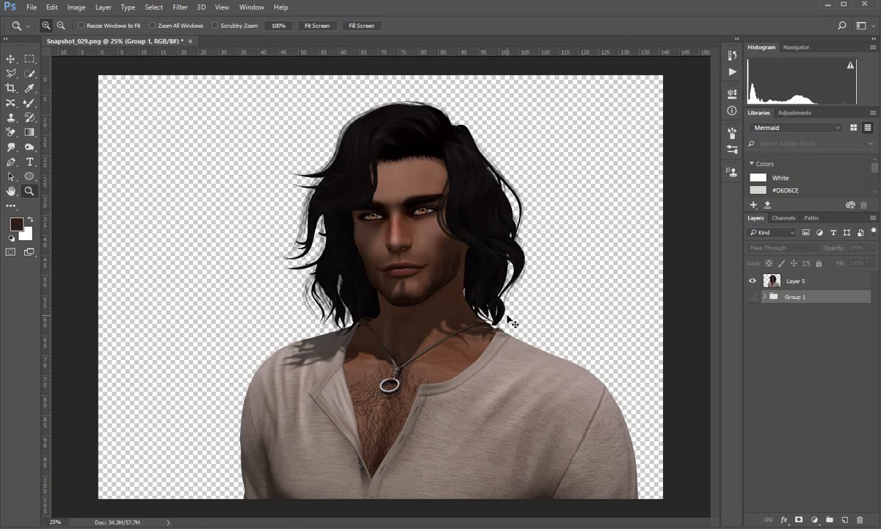
drag(511, 323, 508, 315)
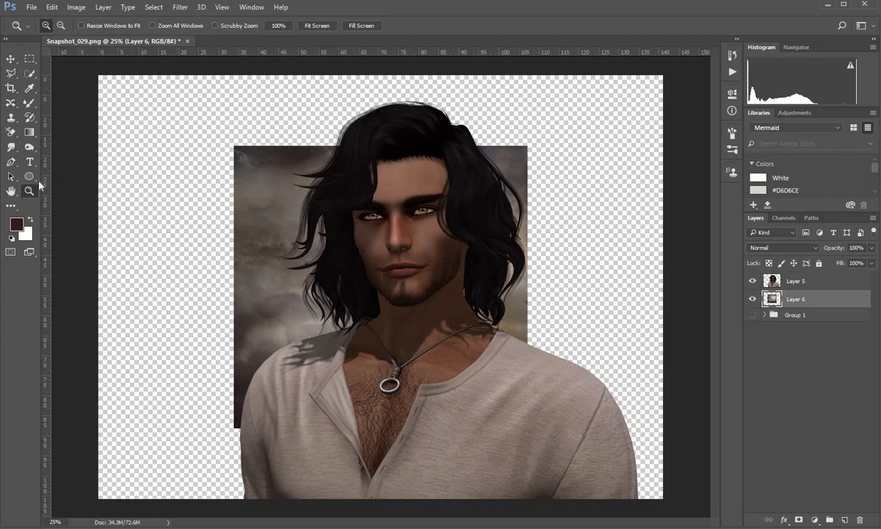
Enlarge the pasted cloud layer with Free Transform and reposition it so it covers the whole canvas behind the portrait
alt+click(260, 234)
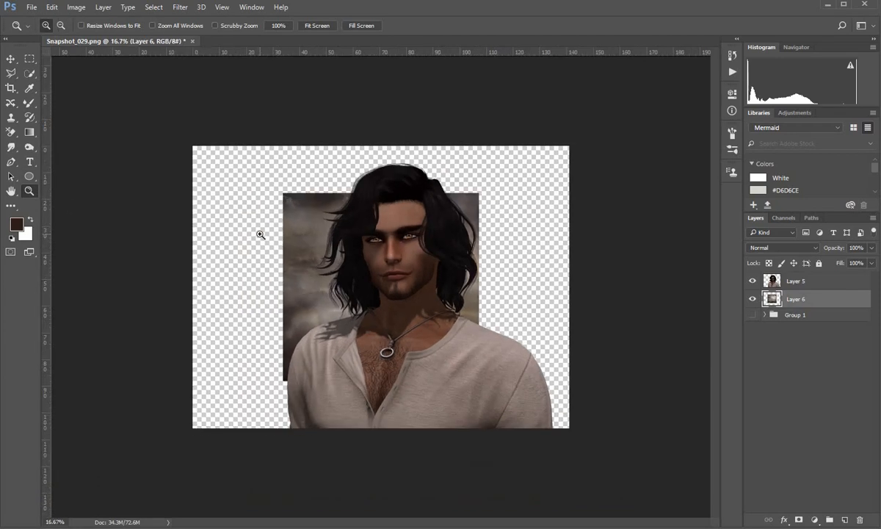
key(ctrl+t)
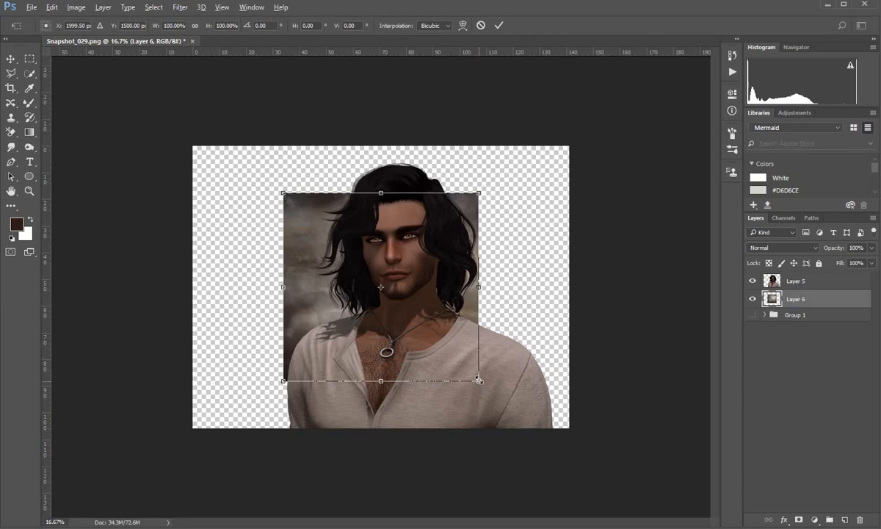
drag(480, 383, 682, 454)
drag(521, 286, 570, 246)
key(Return)
key(z)
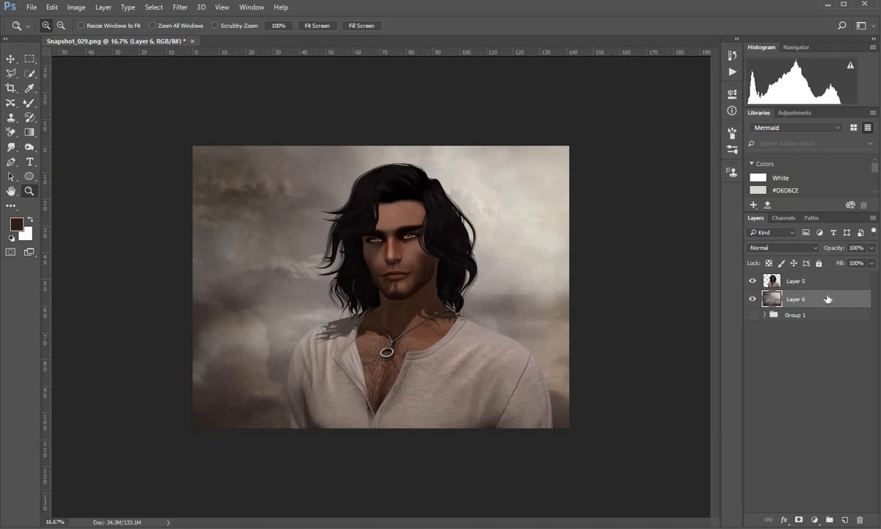
Duplicate the cloud layer and adjust the copy with Levels, setting midtones to 0.87 and the white input to 237
key(ctrl+j)
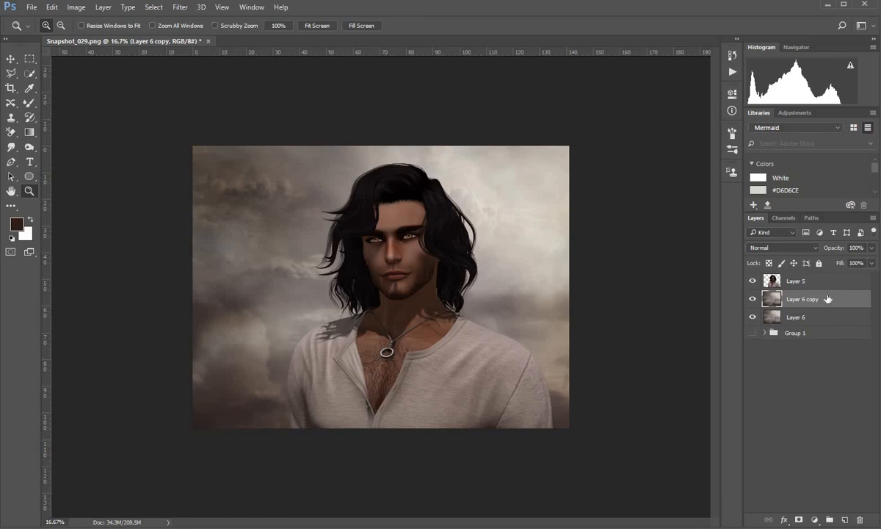
key(ctrl+l)
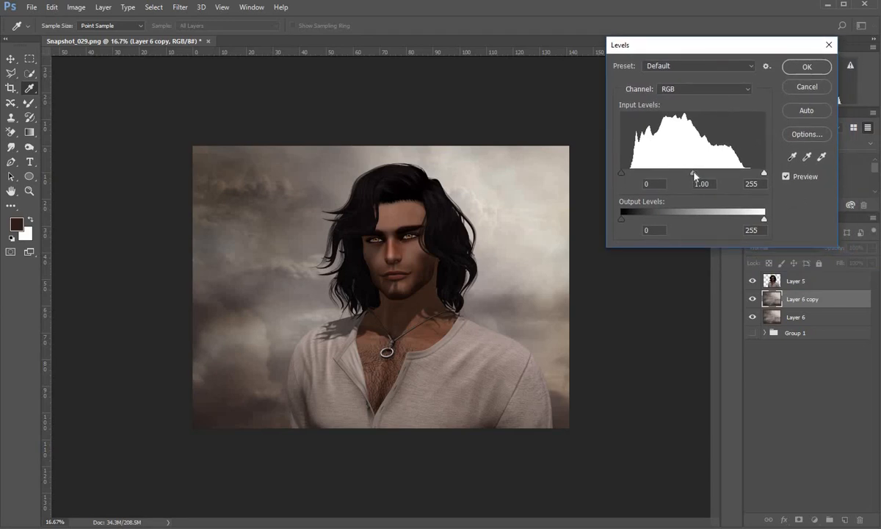
drag(695, 176, 700, 176)
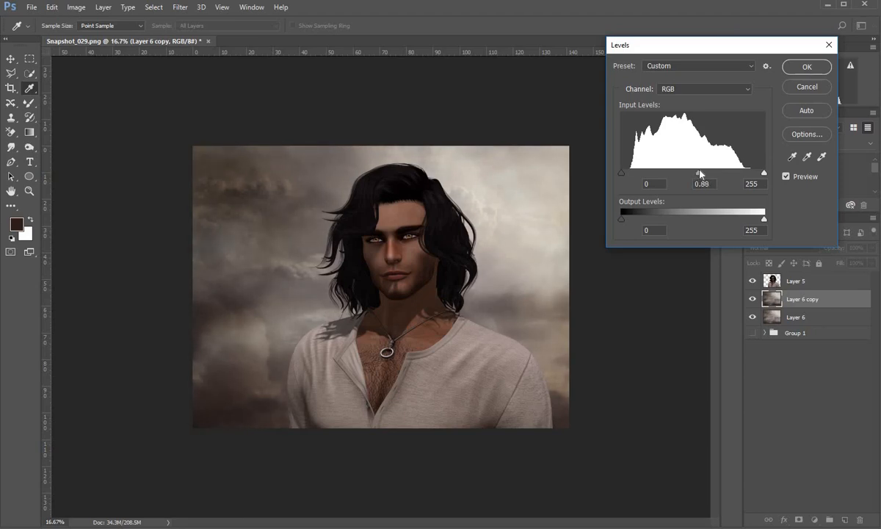
click(698, 174)
drag(762, 174, 756, 173)
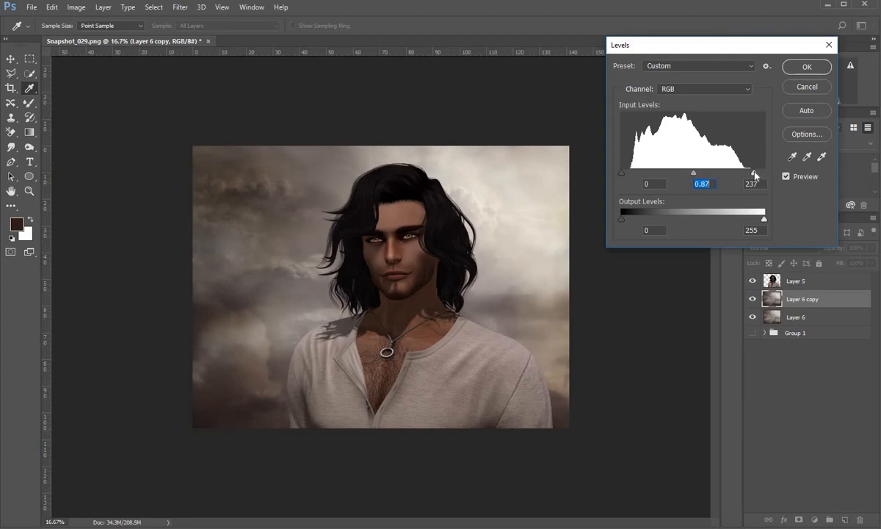
key(Tab)
click(806, 68)
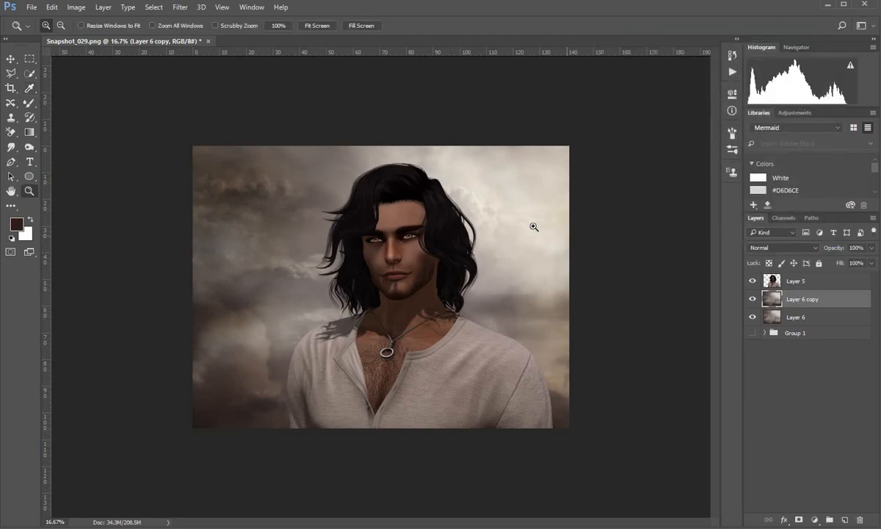
Lasso a large area of the sky from behind the head to the image's right edge and feather it by 200 pixels
click(10, 74)
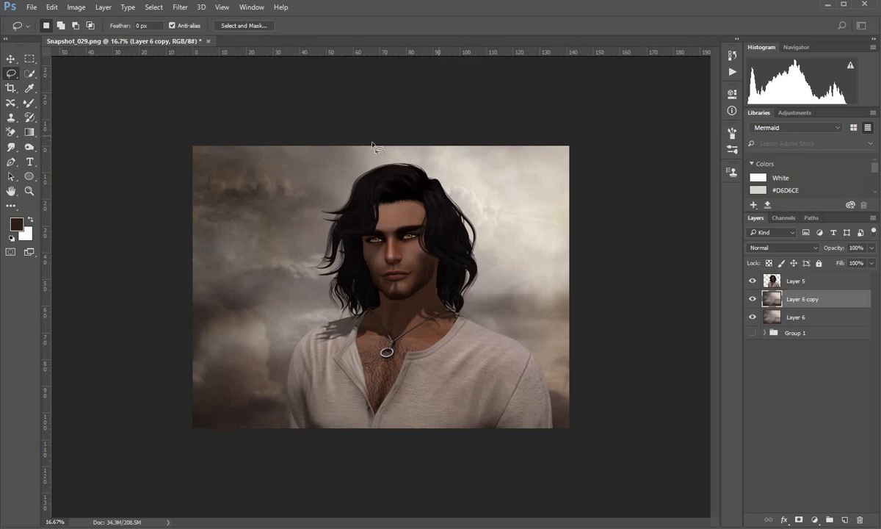
mouse_move(372, 144)
mouse_down()
mouse_move(336, 169)
mouse_move(297, 223)
mouse_move(293, 257)
mouse_move(312, 288)
mouse_move(563, 395)
mouse_move(617, 351)
mouse_move(634, 161)
mouse_move(625, 108)
mouse_move(451, 90)
mouse_move(359, 101)
mouse_move(343, 108)
mouse_move(351, 199)
mouse_up()
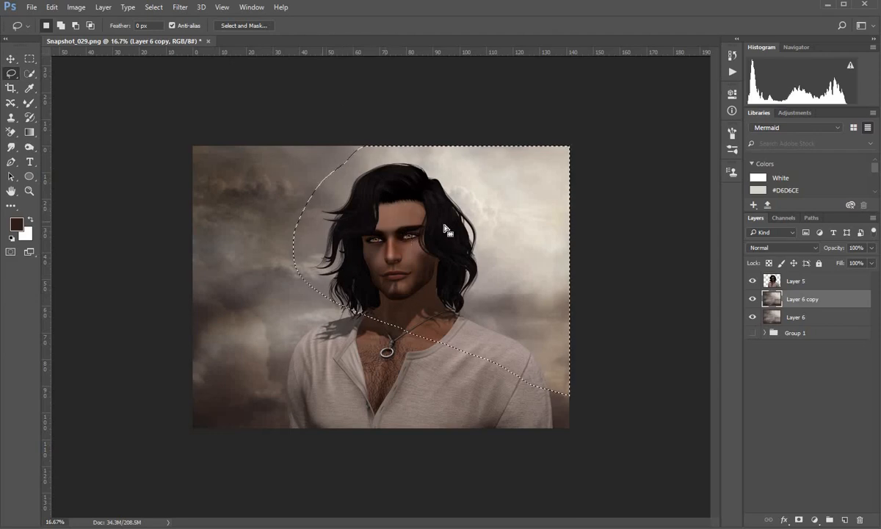
right_click(484, 194)
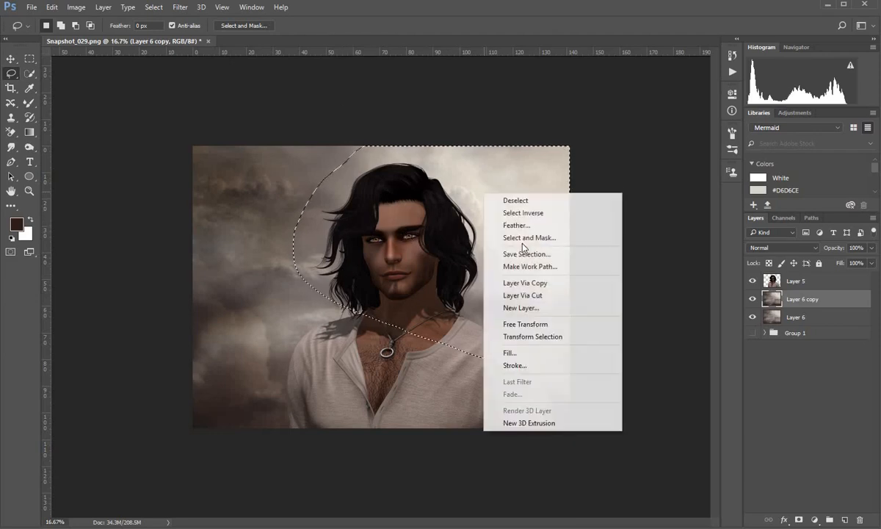
click(517, 225)
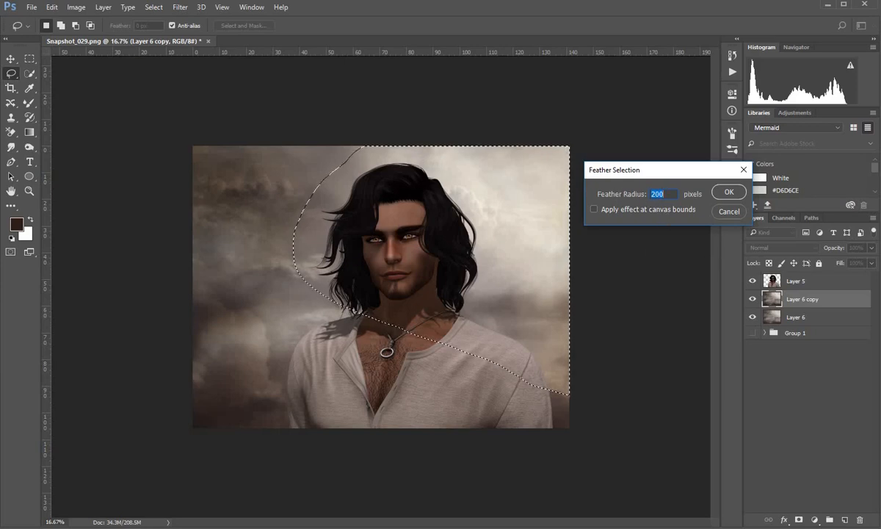
click(729, 193)
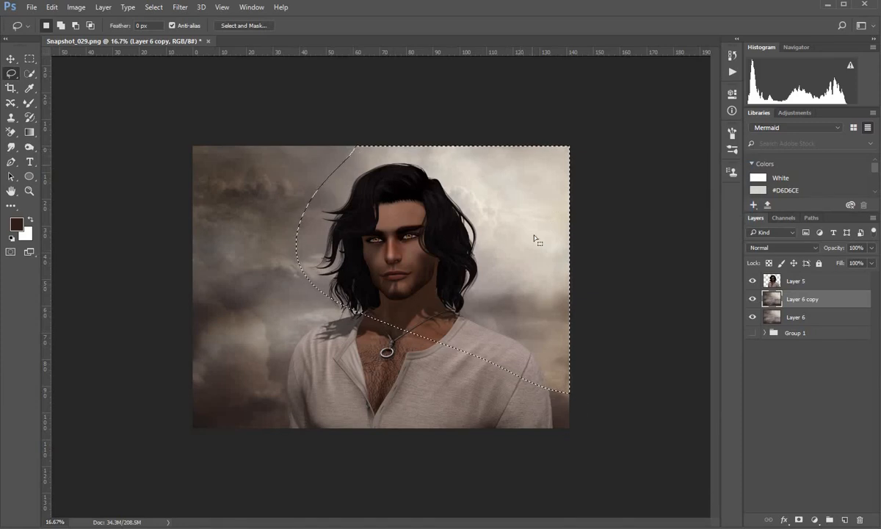
Darken the feathered sky area with Brightness/Contrast at brightness -28, then deselect it
click(75, 8)
mouse_move(176, 36)
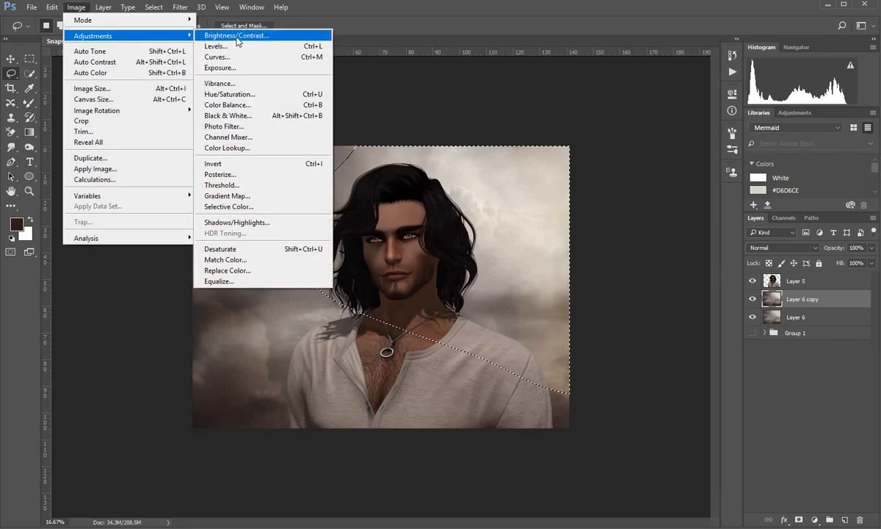
click(236, 38)
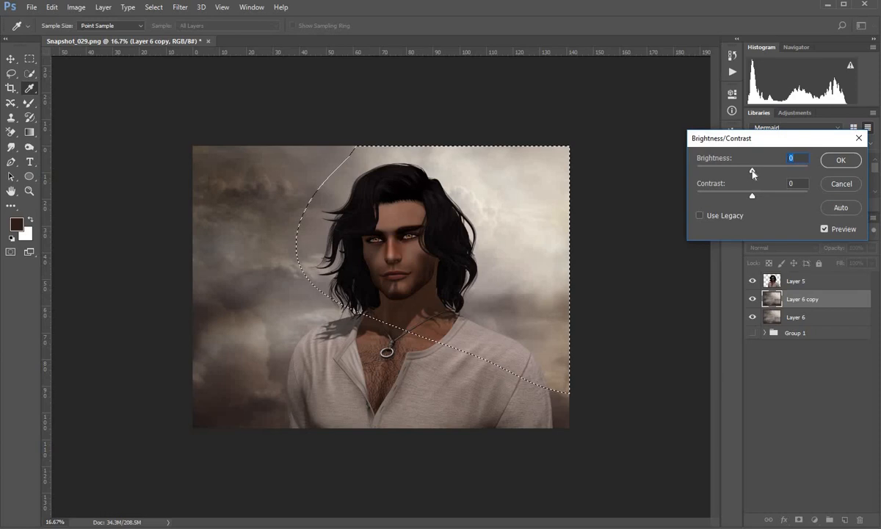
drag(753, 173, 742, 172)
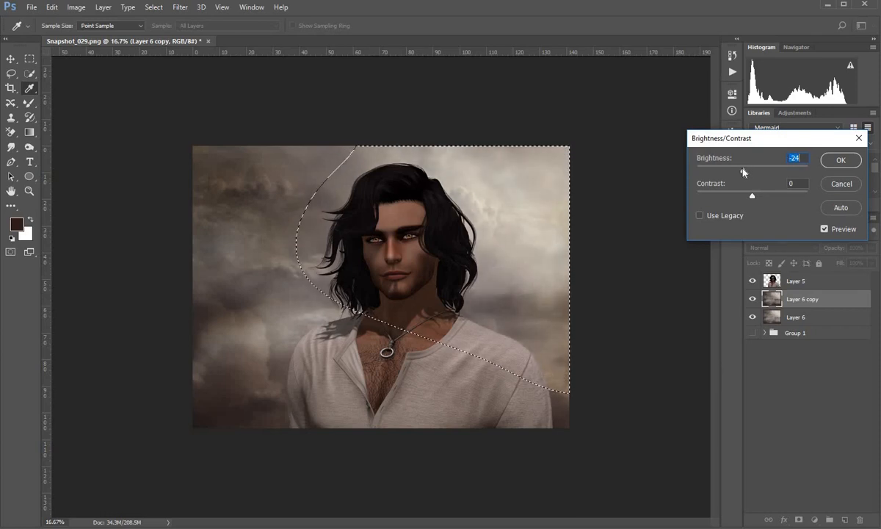
click(840, 161)
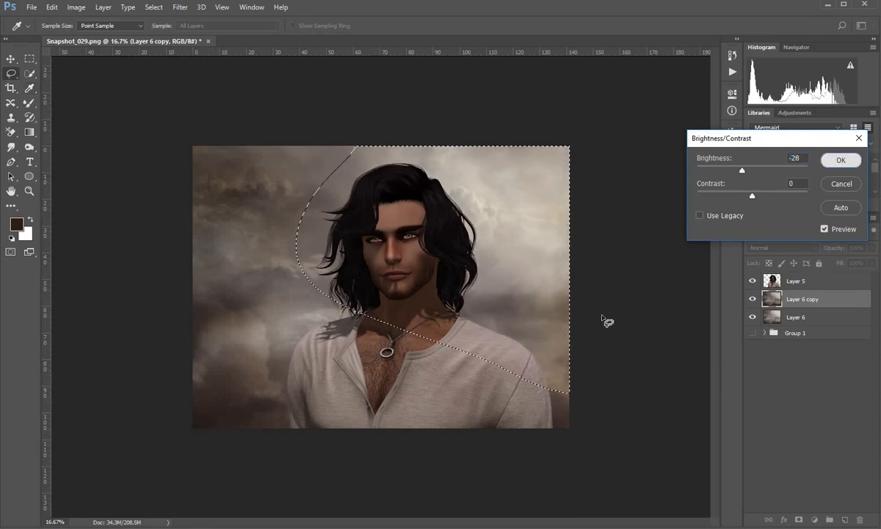
key(ctrl+d)
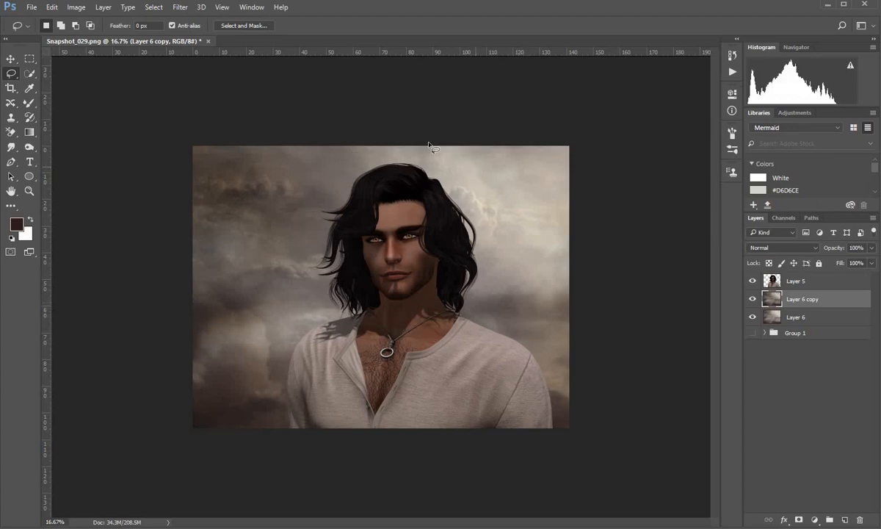
Lasso a smaller area around the sky's bright upper-right corner and feather the selection by 200 pixels
mouse_move(444, 130)
mouse_down()
mouse_move(409, 131)
mouse_move(385, 197)
mouse_move(394, 258)
mouse_move(499, 314)
mouse_move(591, 238)
mouse_move(576, 100)
mouse_move(462, 86)
mouse_move(411, 101)
mouse_move(393, 117)
mouse_up()
right_click(491, 270)
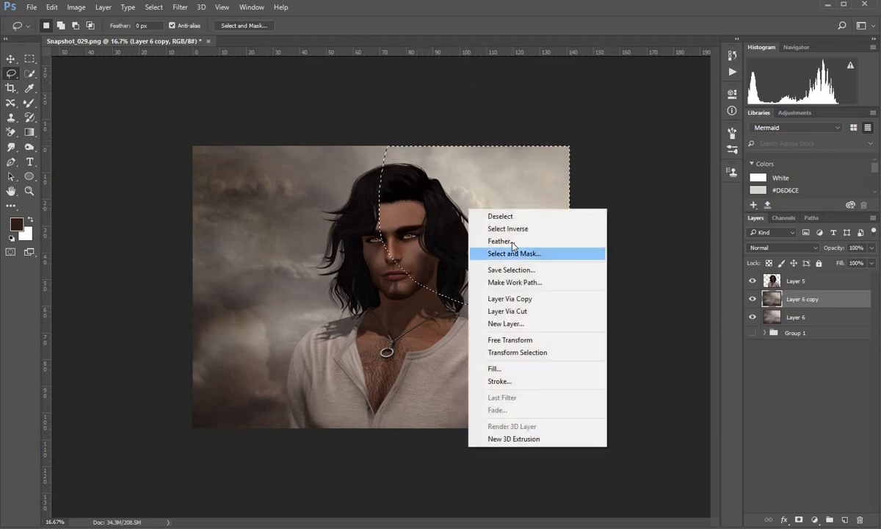
click(506, 237)
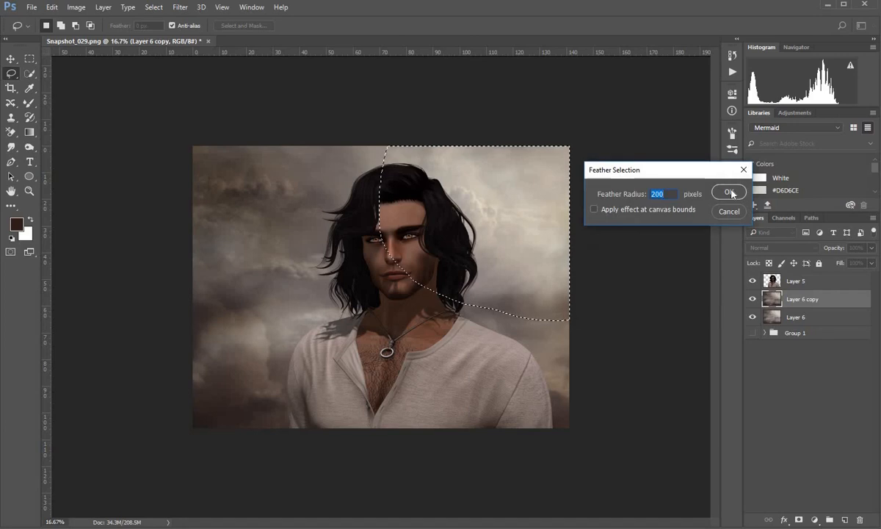
click(728, 192)
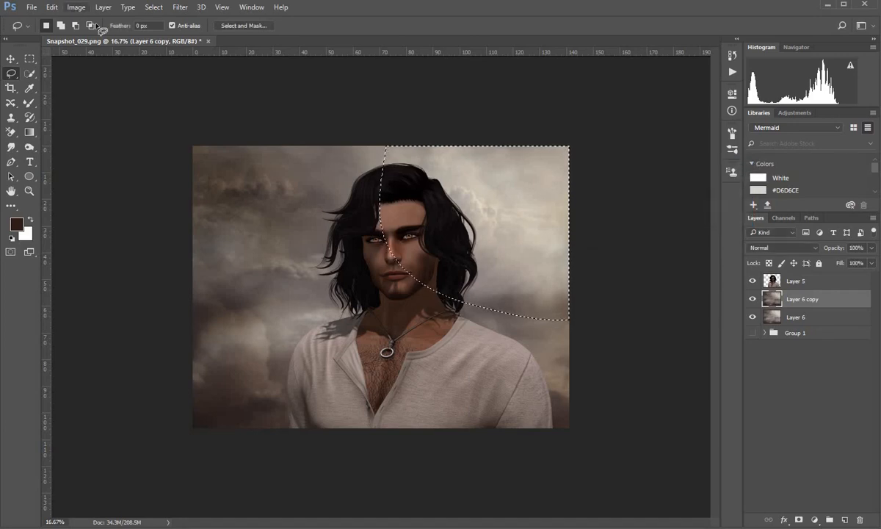
Lower the brightness of the selected sky corner to -29 and clear the selection
click(77, 9)
mouse_move(114, 35)
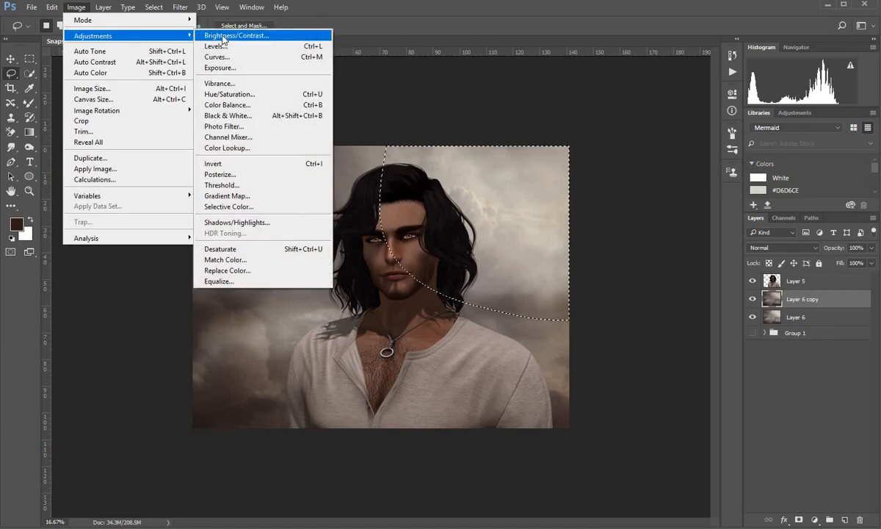
click(222, 36)
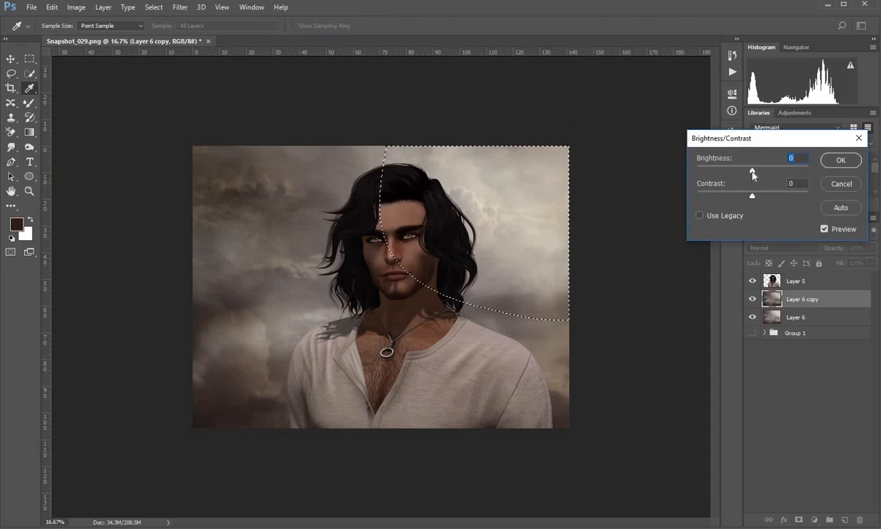
drag(751, 174, 743, 175)
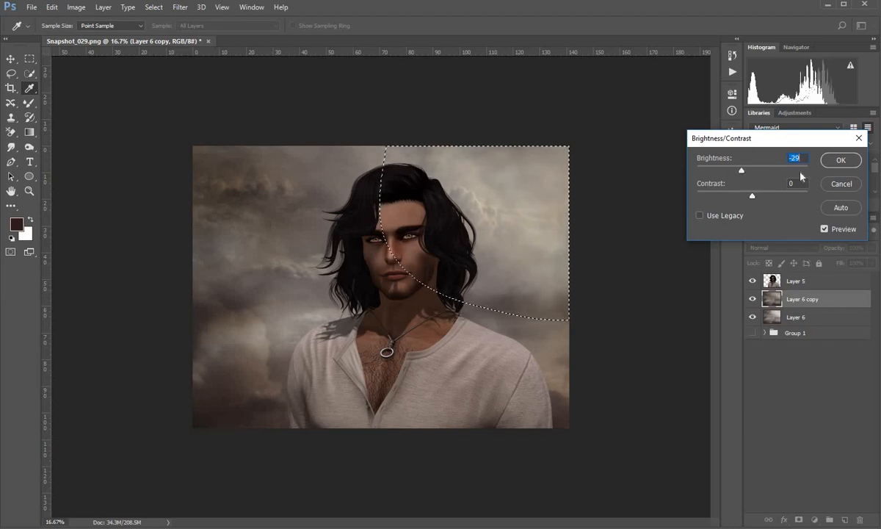
key(Return)
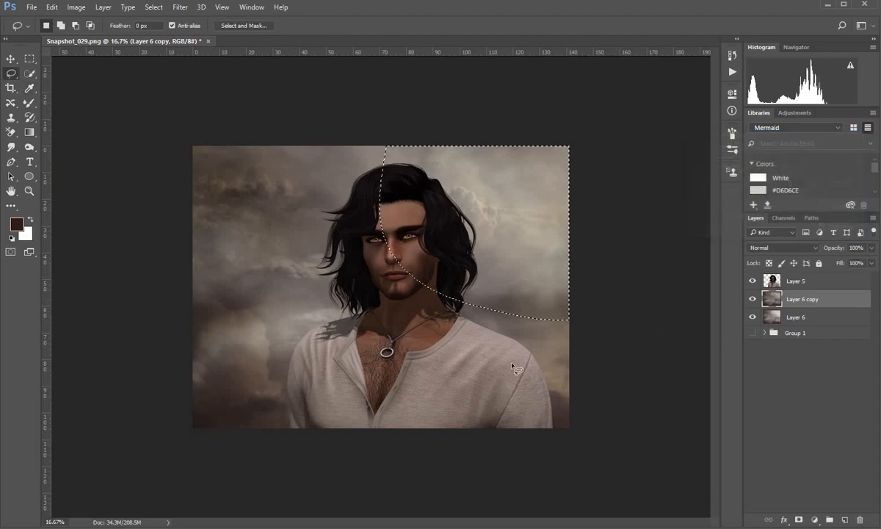
key(ctrl+d)
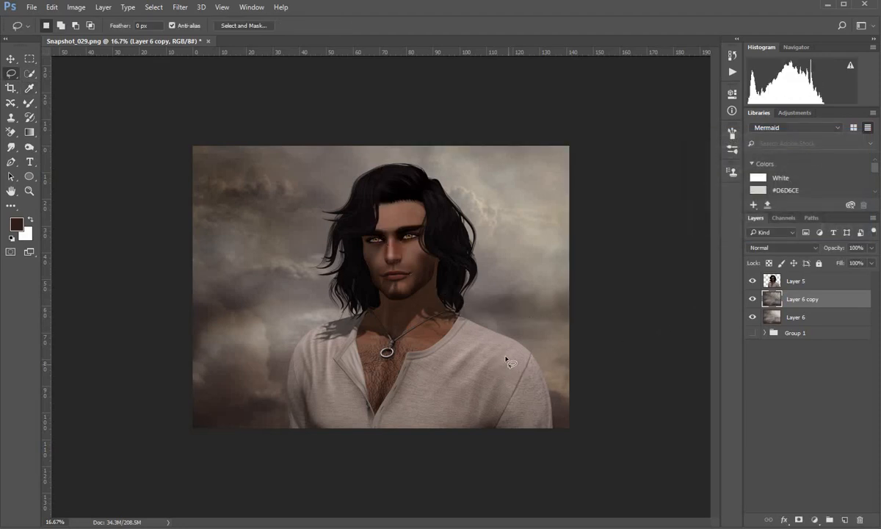
Select portrait Layer 5 and toggle the darkened cloud copy off and on to compare the sky before and after
click(29, 192)
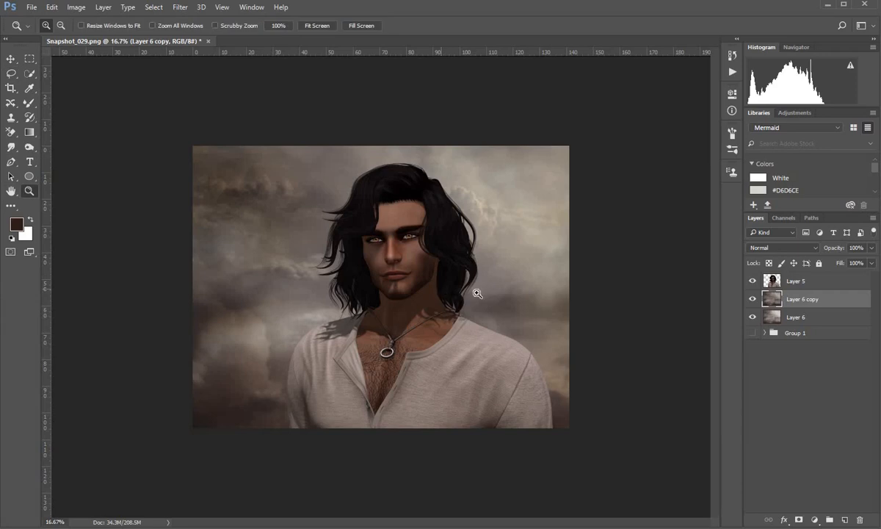
click(820, 284)
click(753, 299)
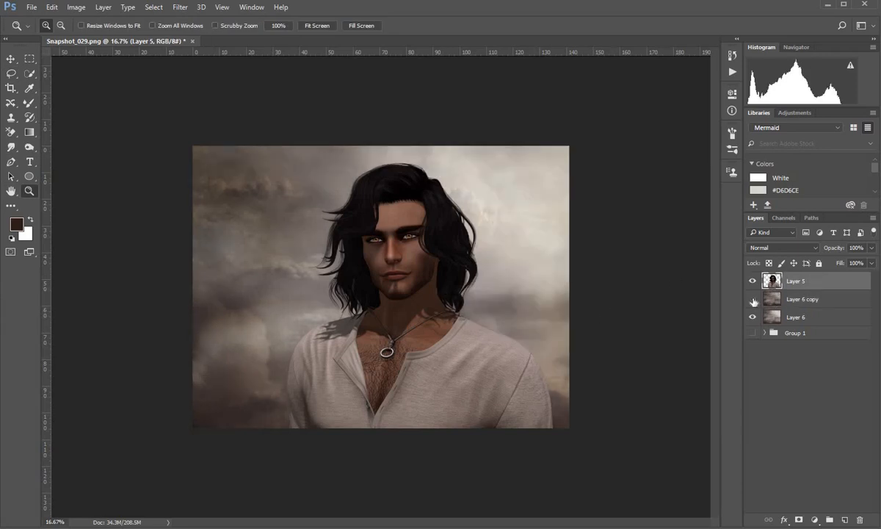
click(753, 300)
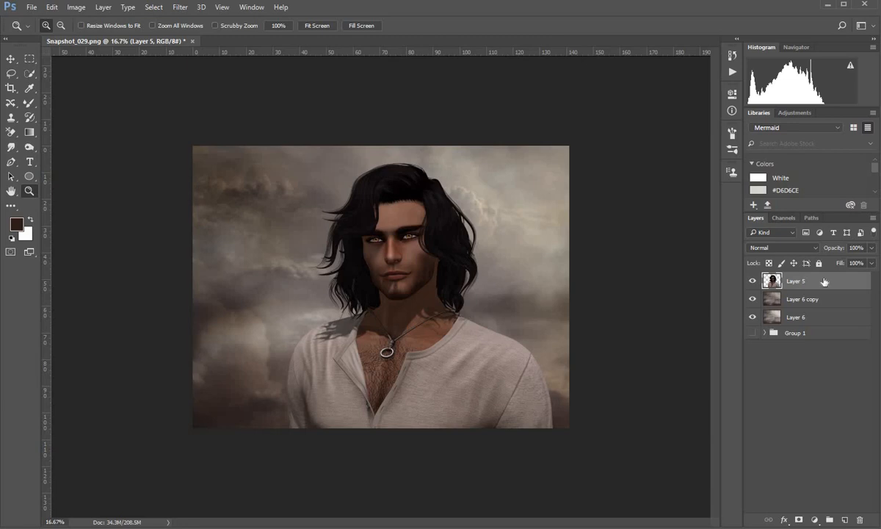
Enlarge the portrait on Layer 5 to about 159% with Free Transform and reposition it so the head fills the canvas
key(ctrl+t)
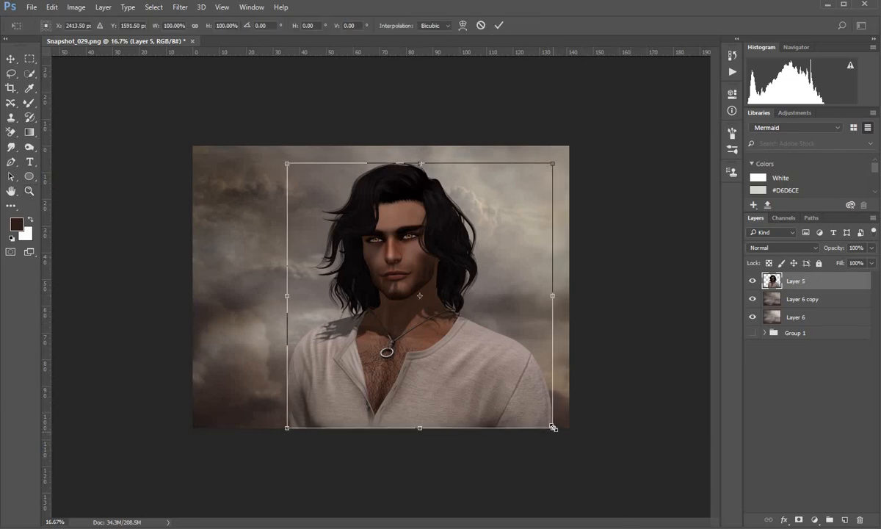
drag(552, 427, 614, 487)
drag(270, 150, 231, 112)
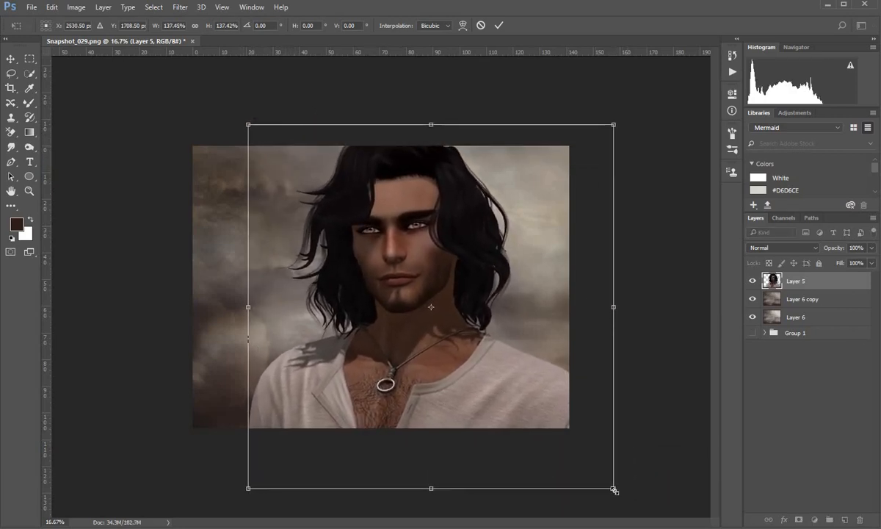
drag(613, 487, 693, 528)
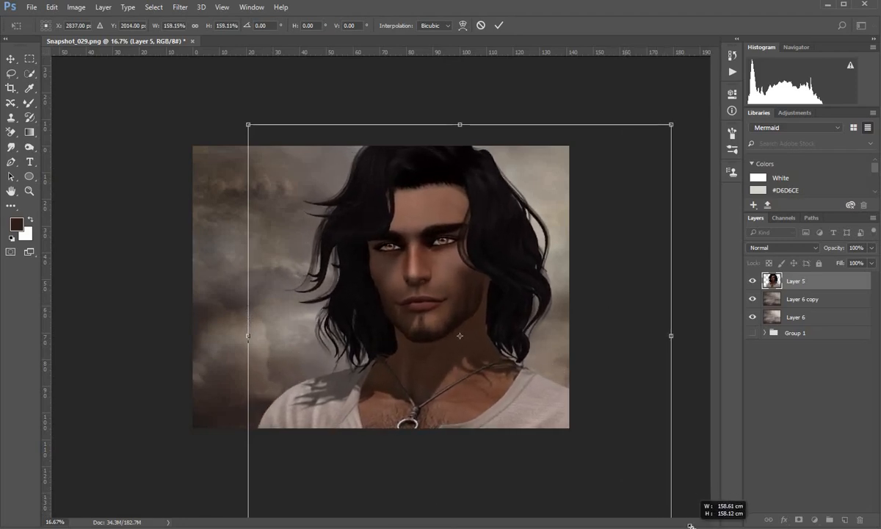
drag(581, 427, 578, 426)
key(z)
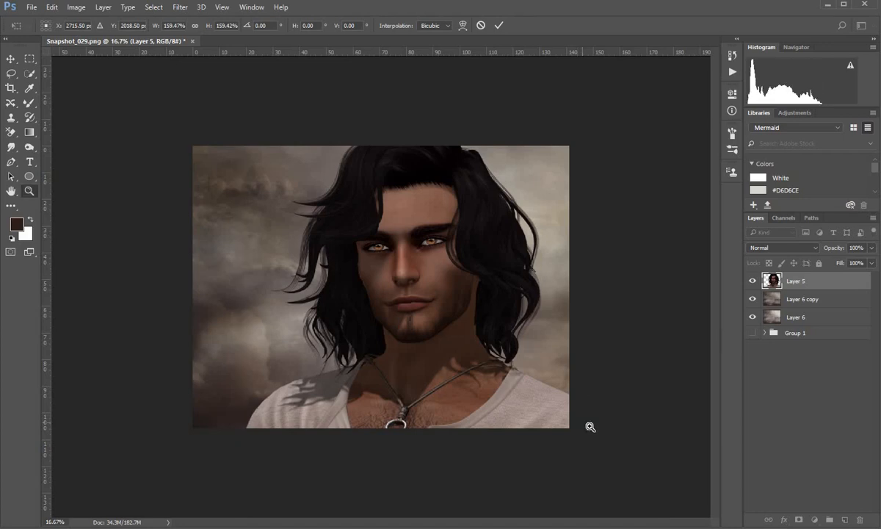
Switch to the regular Brush tool and choose the 95 px brush tip made of scattered round dots
click(445, 288)
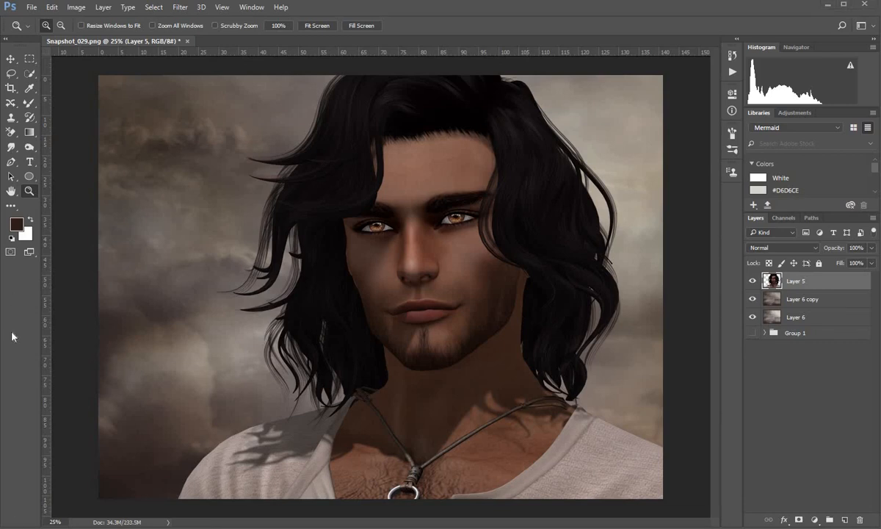
click(30, 105)
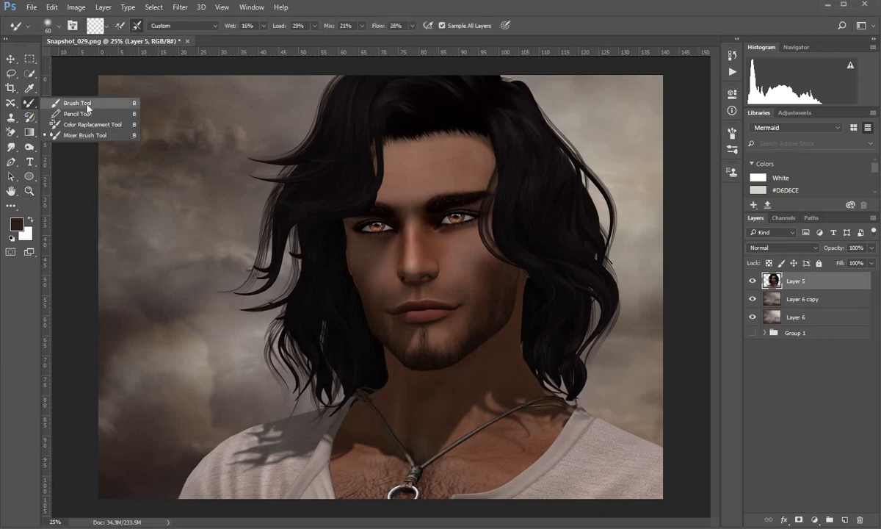
click(88, 107)
right_click(301, 173)
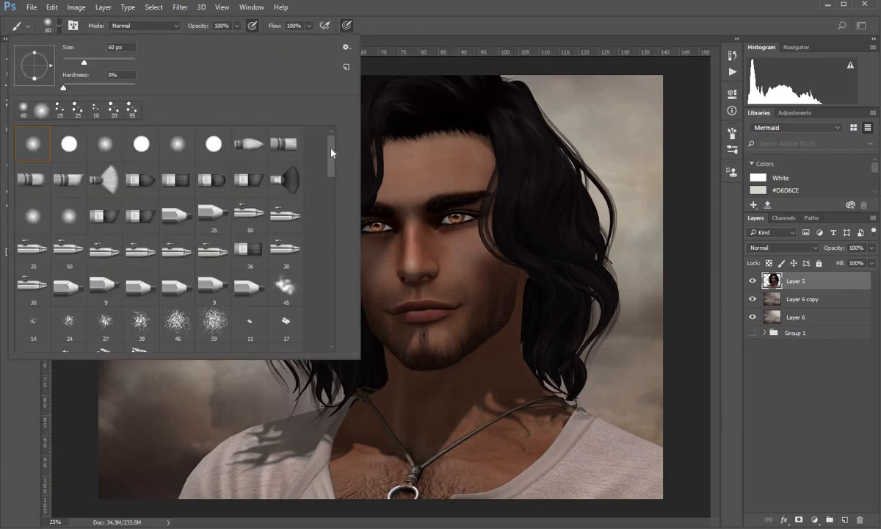
scroll(330, 330, down, 15)
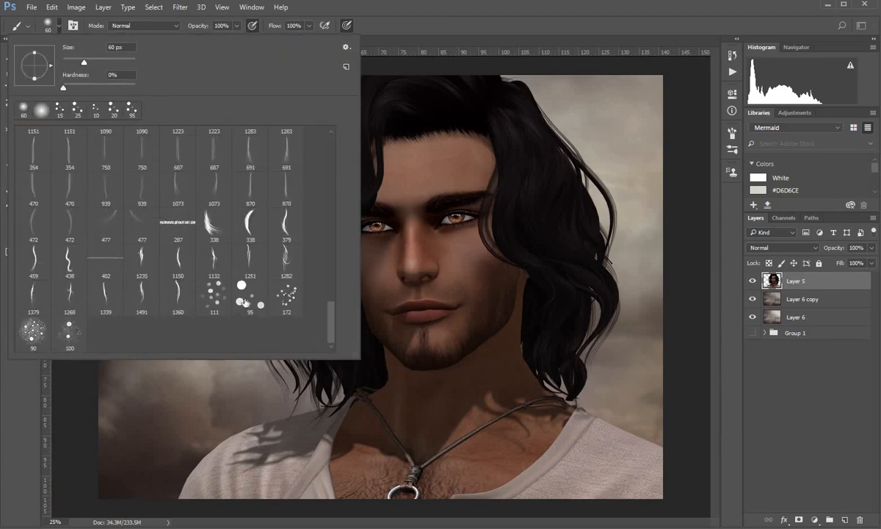
click(243, 297)
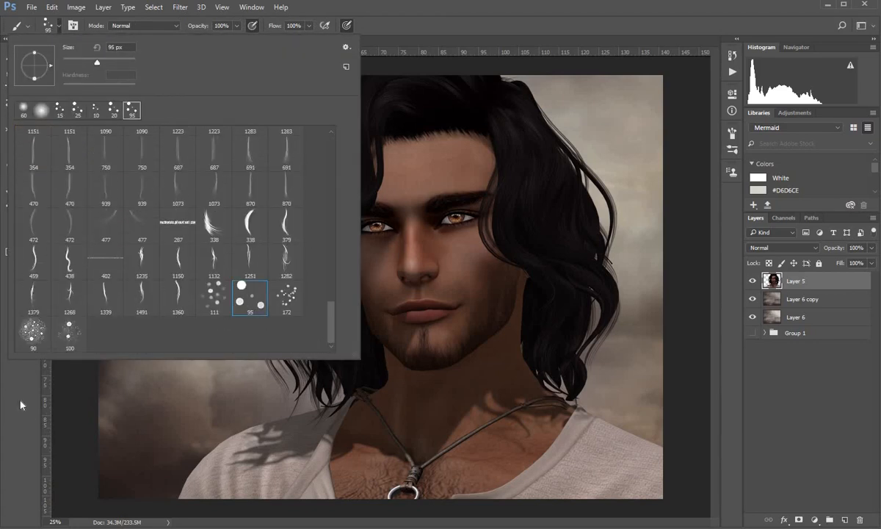
Sample a dark hair tone above the forehead as the foreground colour and switch to the Pen tool
click(21, 404)
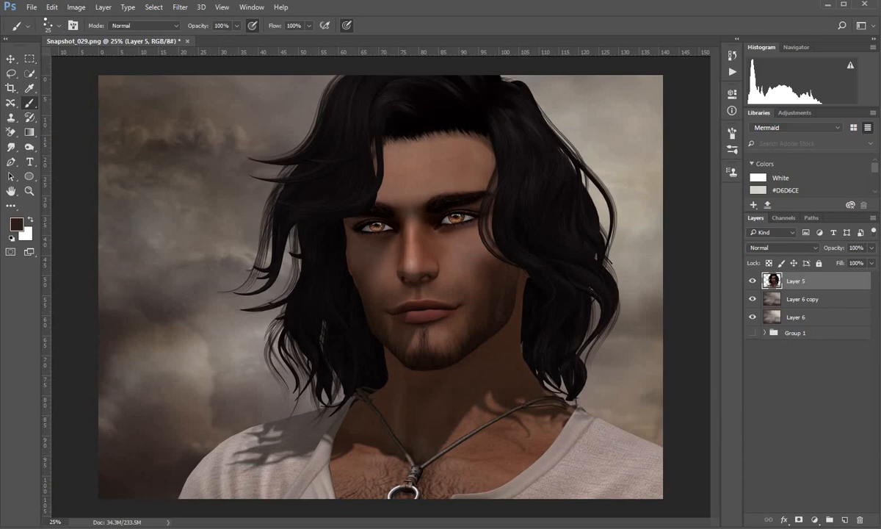
click(12, 162)
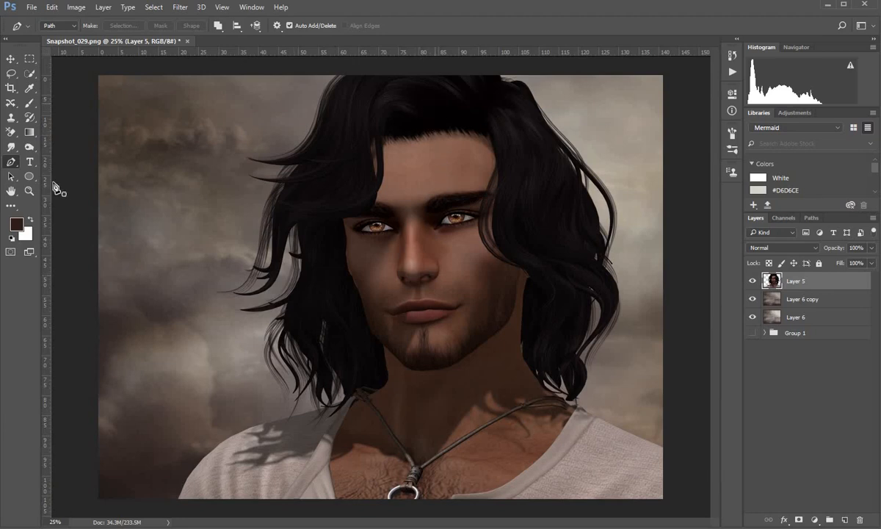
click(31, 105)
click(29, 87)
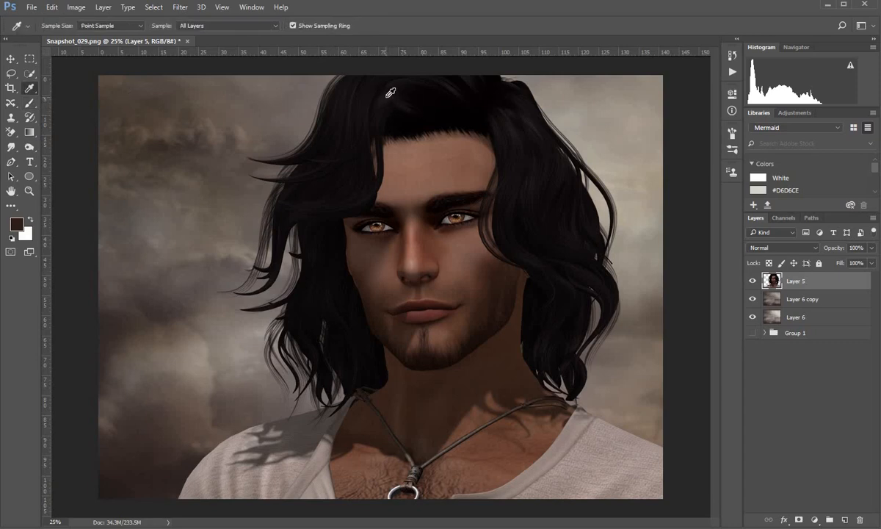
click(389, 95)
key(p)
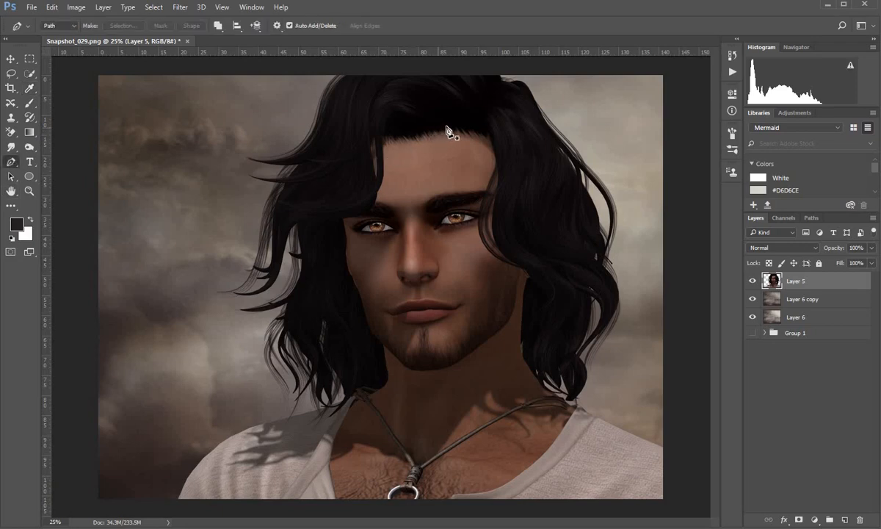
Draw a curved path from the hairline down past the left-hand eye and out to the loose hair tips beside the face
click(450, 124)
drag(389, 212, 399, 278)
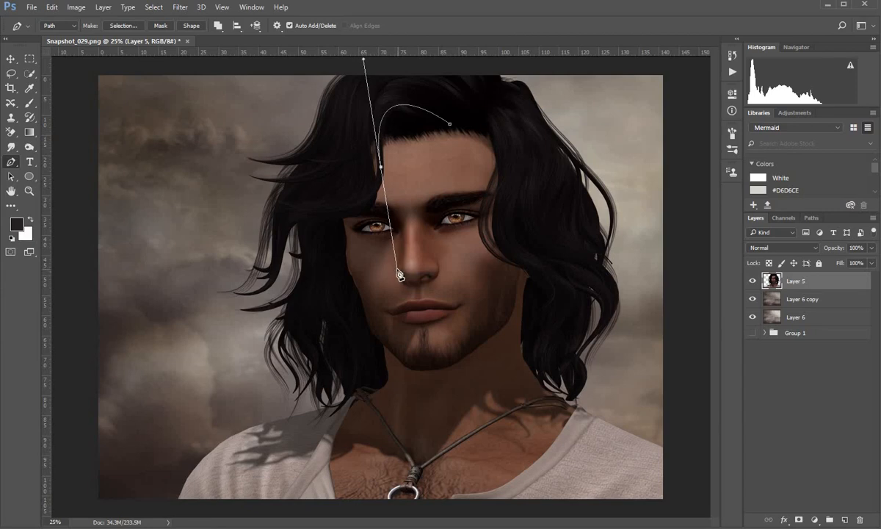
alt+click(381, 172)
drag(329, 262, 262, 292)
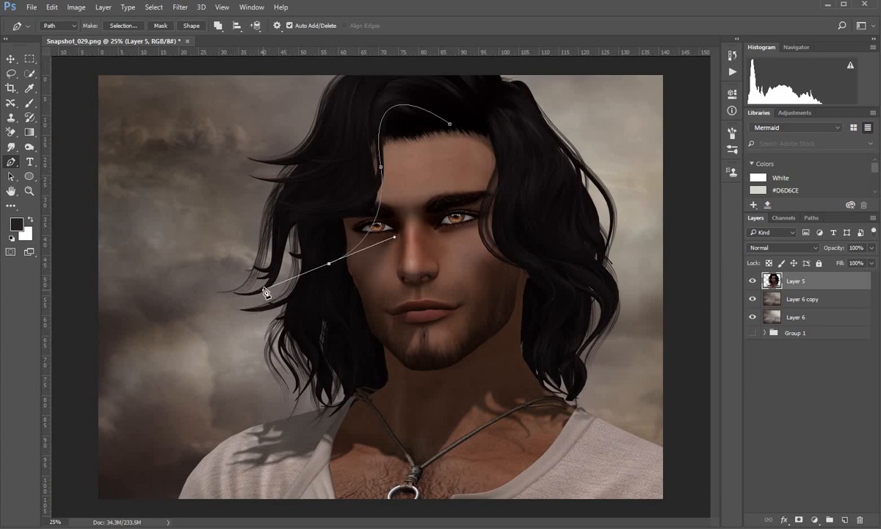
alt+click(329, 263)
drag(266, 272, 252, 262)
right_click(359, 257)
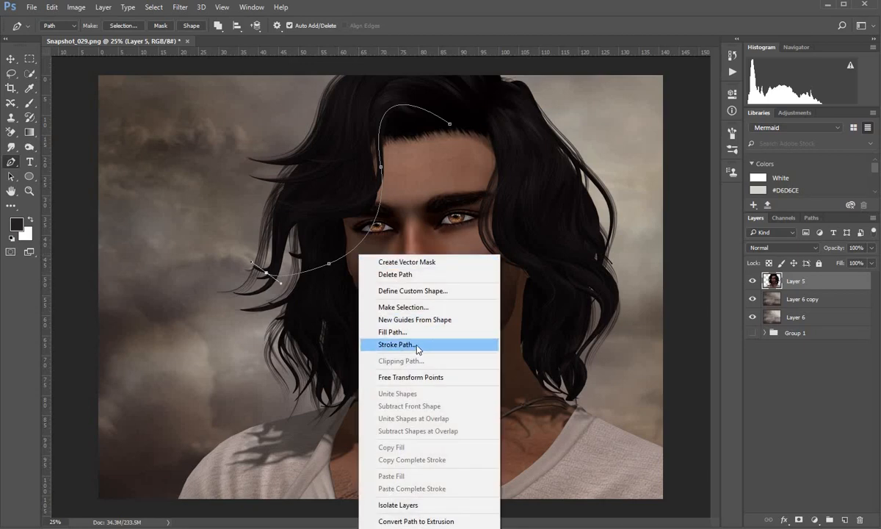
click(419, 345)
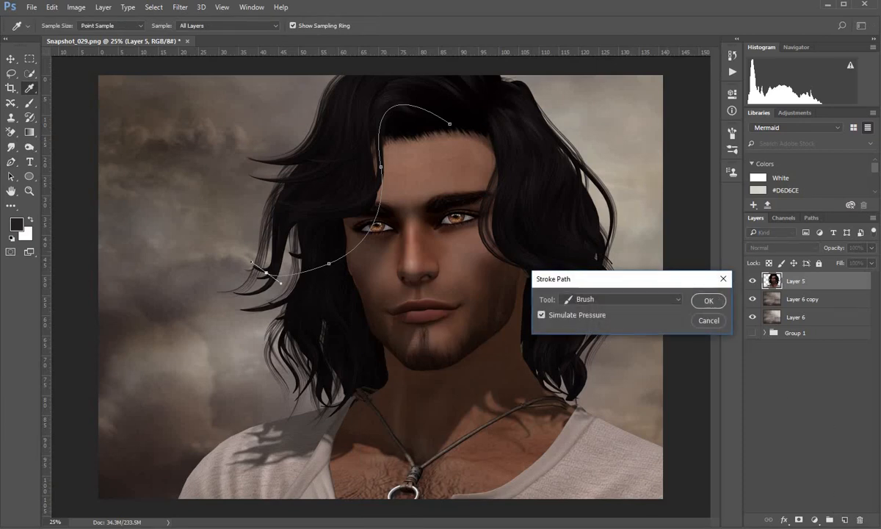
click(706, 320)
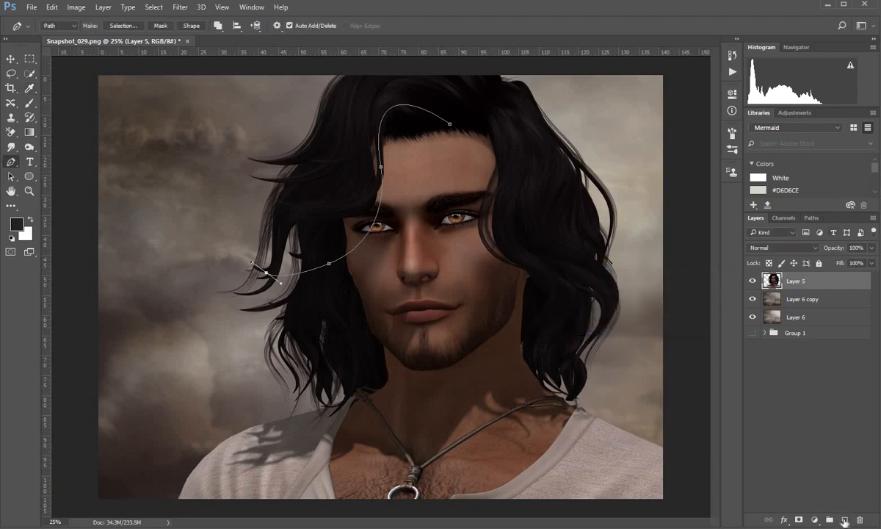
Add a new layer above the portrait, stroke the path on it using Brush with Simulate Pressure, and dismiss the path
click(845, 520)
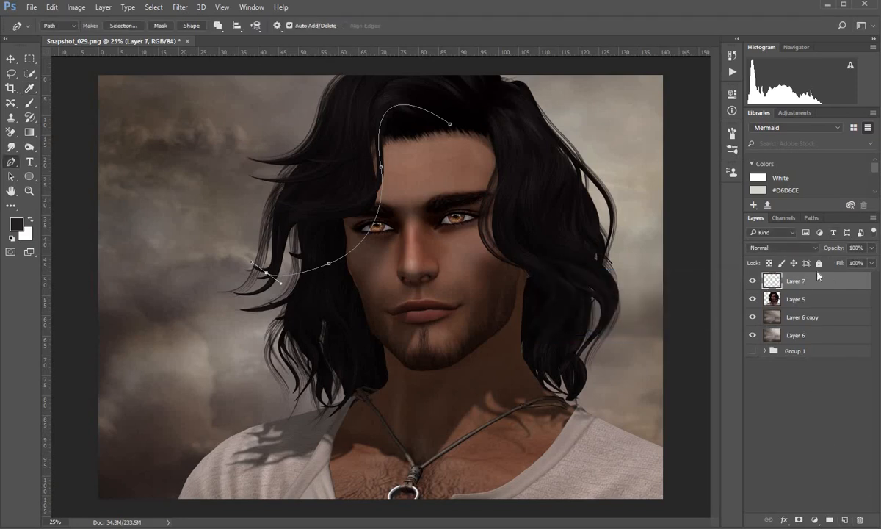
right_click(383, 221)
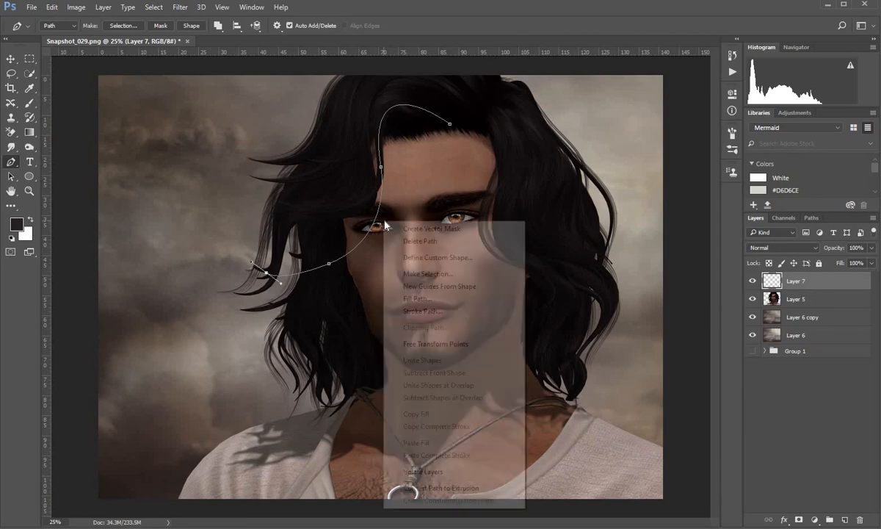
click(453, 310)
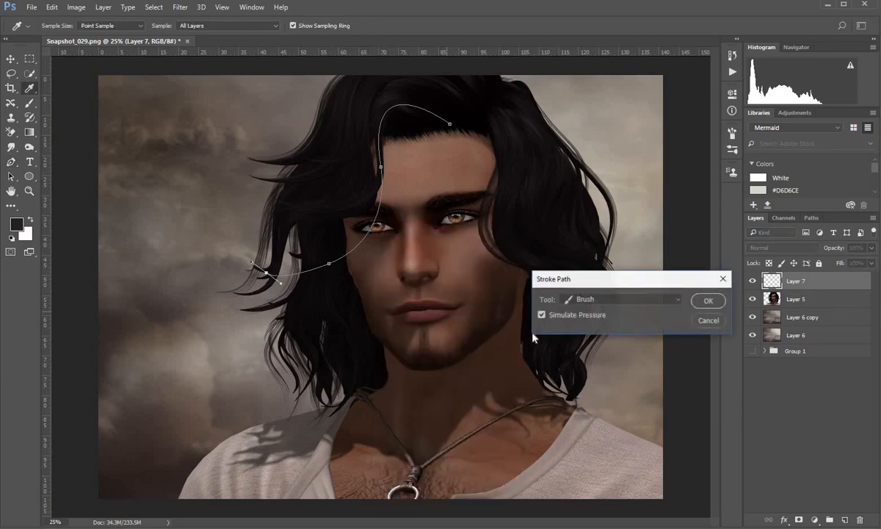
click(719, 302)
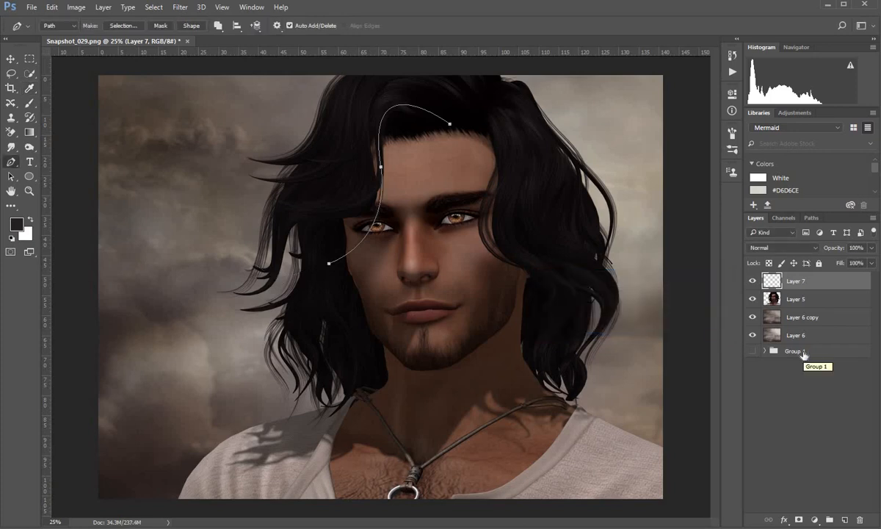
key(Escape)
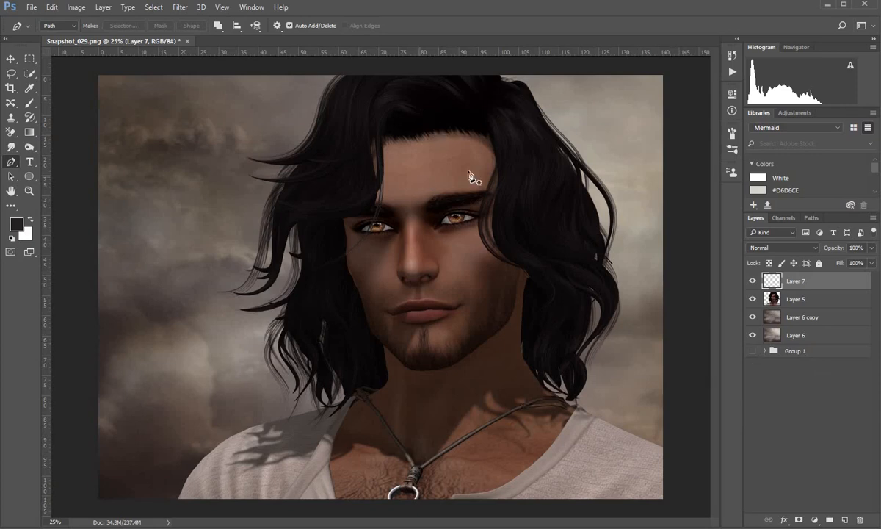
Sample a near-black foreground colour for the hair strands and return to the Pen tool
click(752, 282)
key(i)
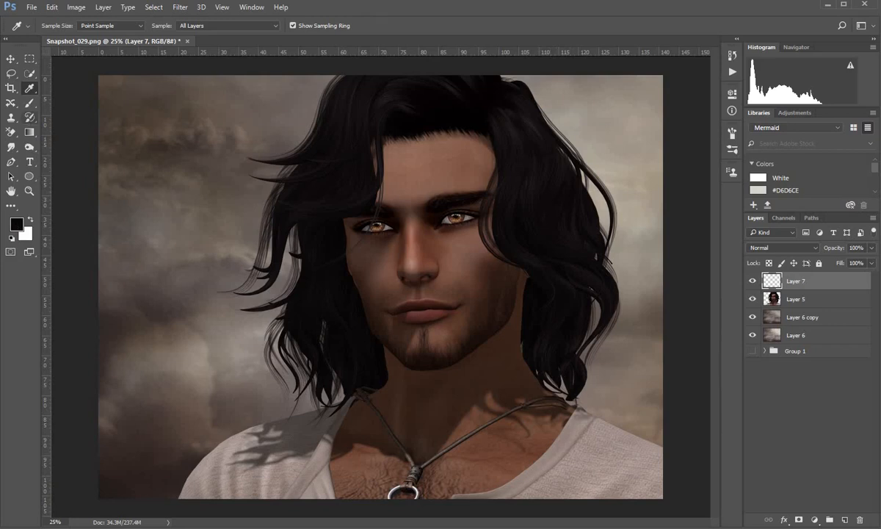
click(10, 161)
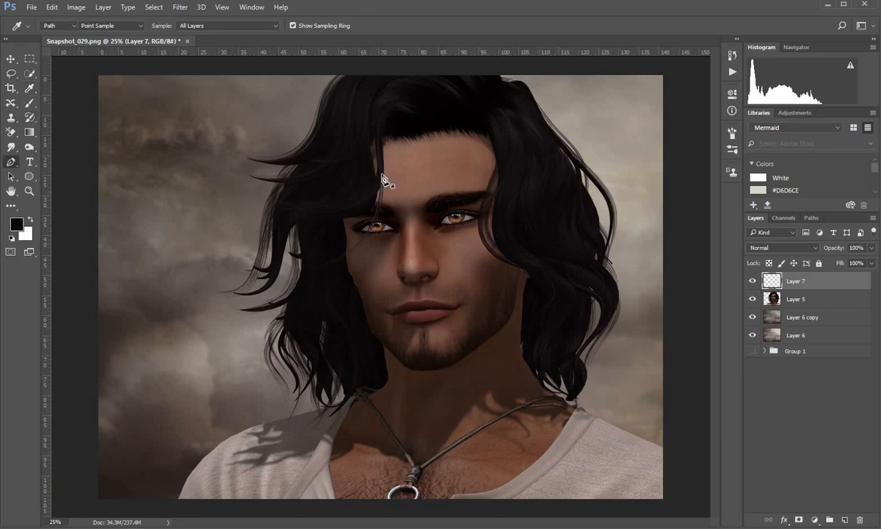
click(379, 125)
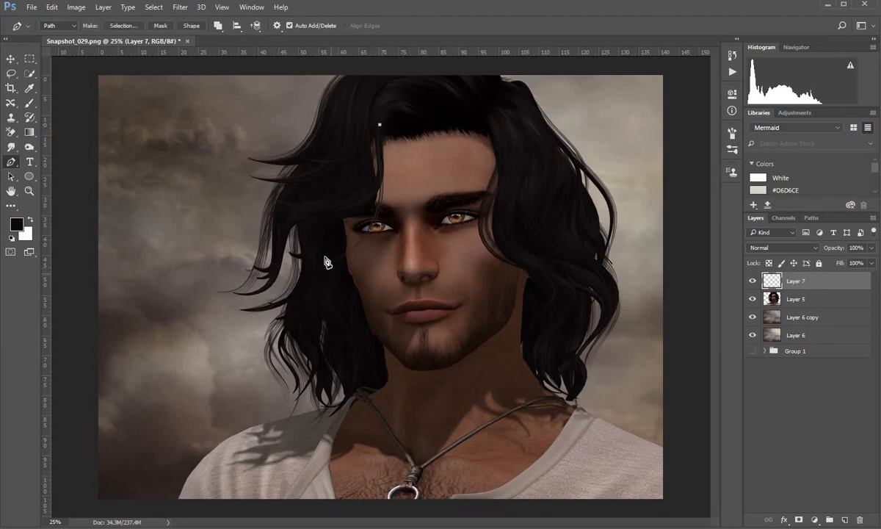
drag(314, 227, 204, 246)
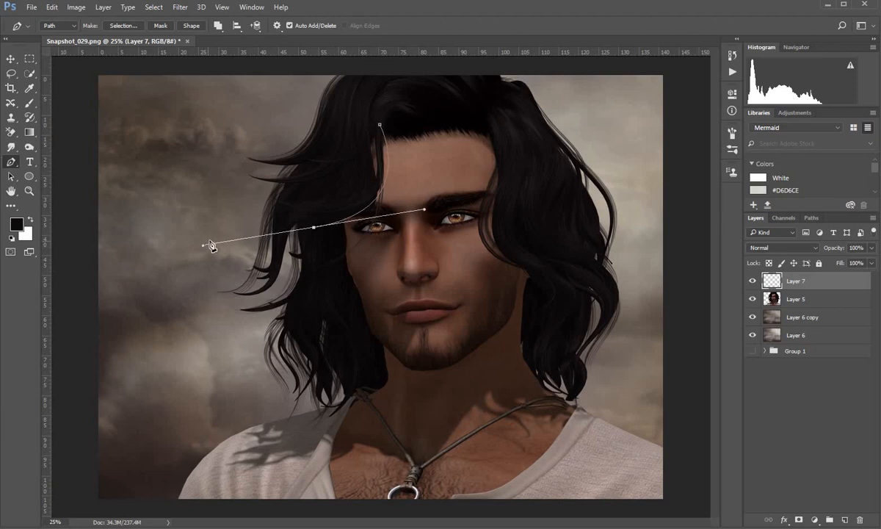
key(Escape)
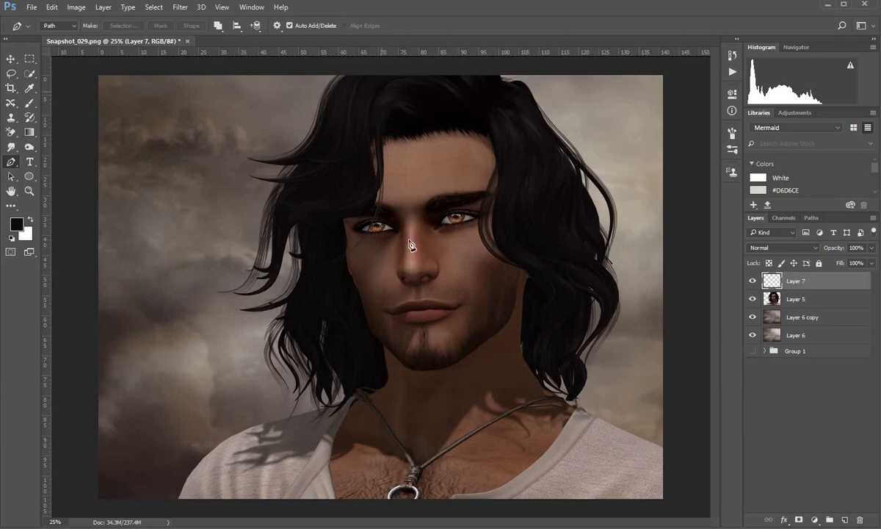
Draw a path curving from the crown over the forehead's left edge into the side hair and brush-stroke it with Simulate Pressure
click(381, 92)
drag(306, 232, 186, 235)
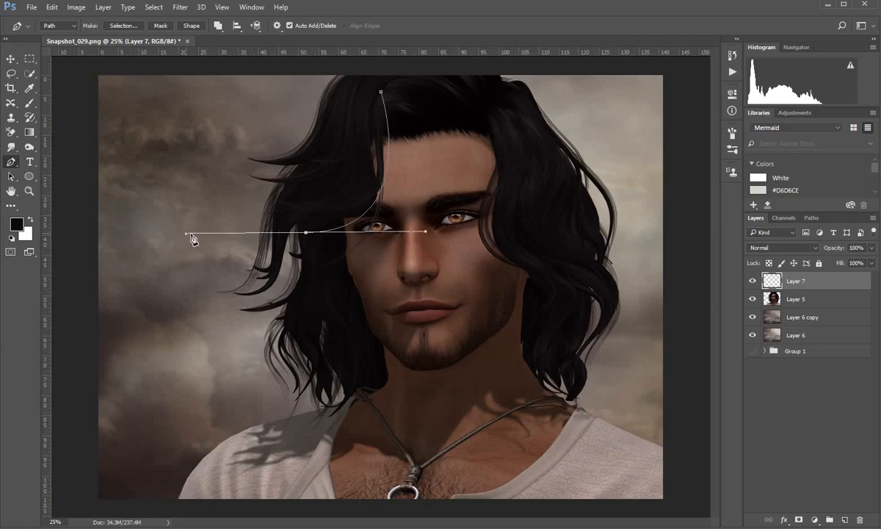
right_click(342, 253)
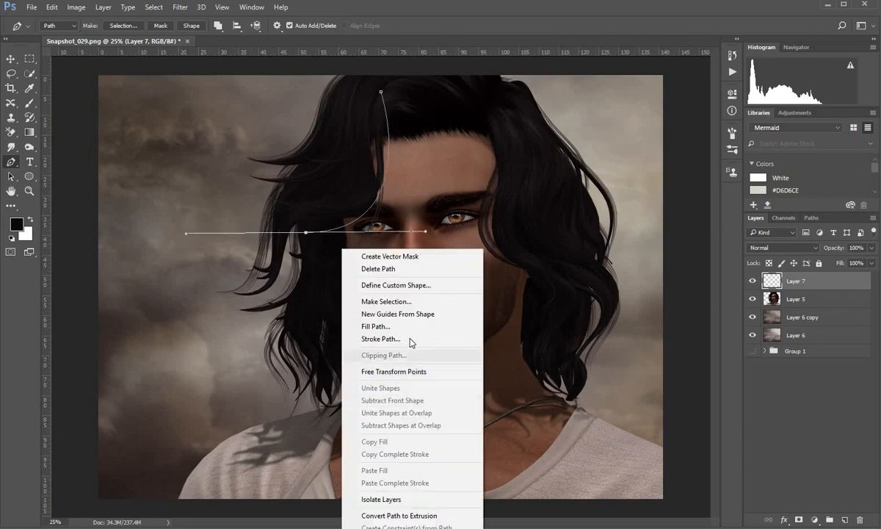
key(Return)
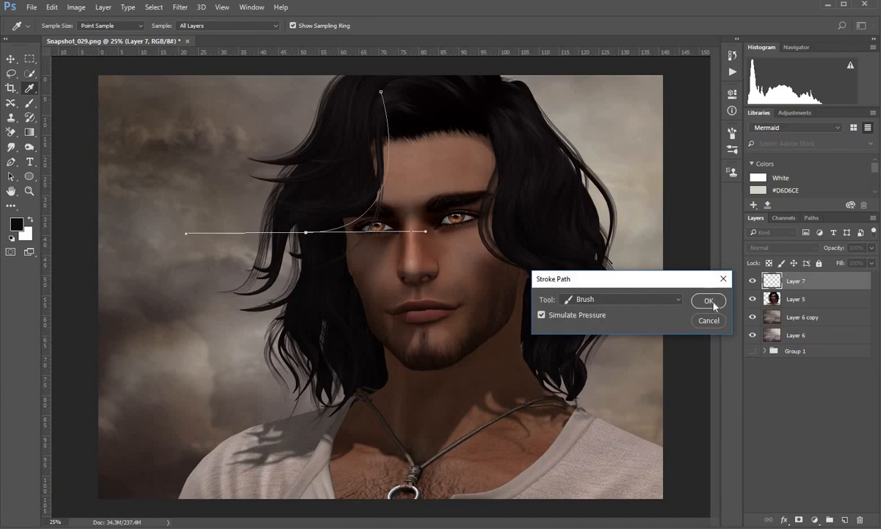
click(713, 304)
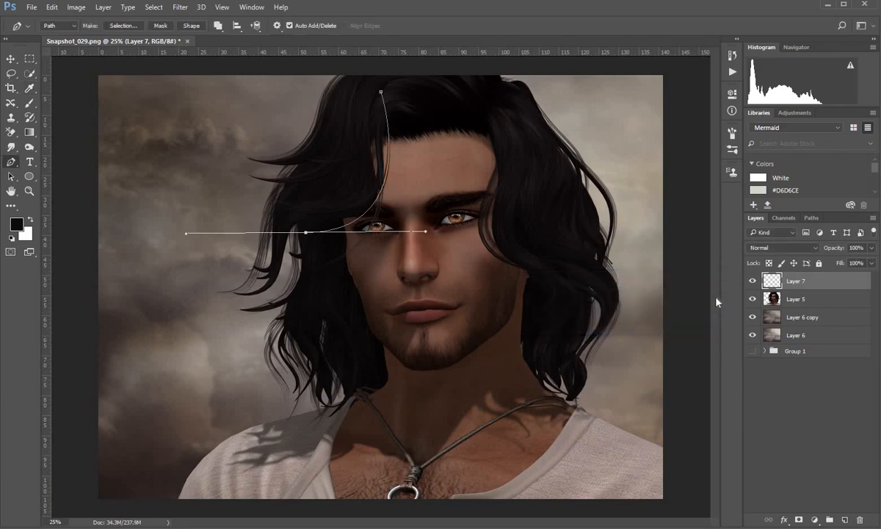
key(Escape)
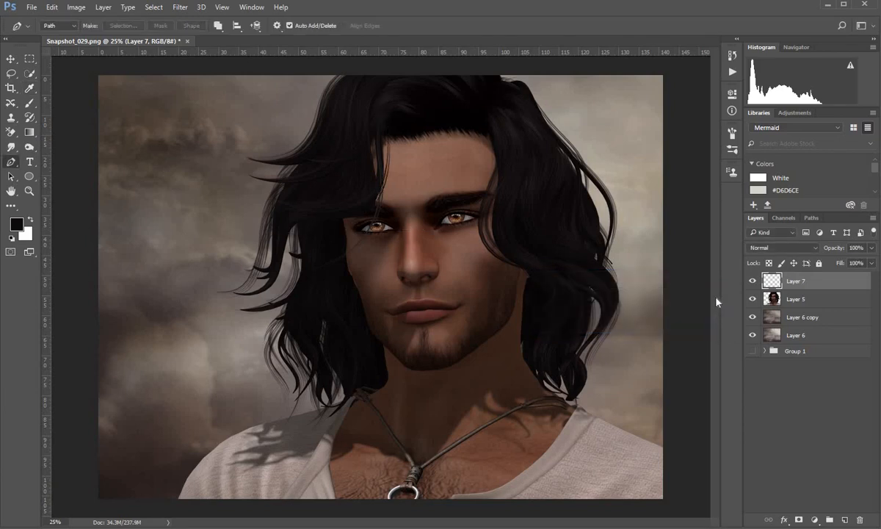
Add a shorter strand from the crown down to the left-hand eyebrow by stroking a curved path with the brush
click(372, 88)
click(377, 204)
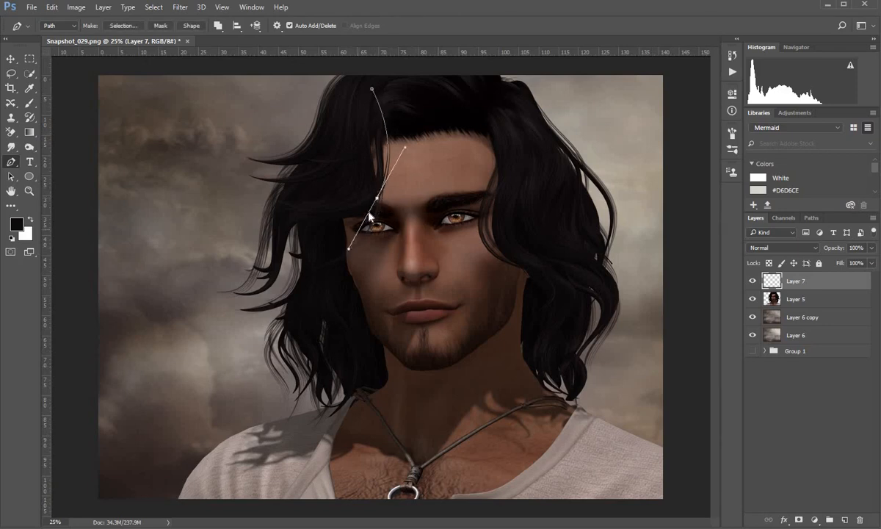
right_click(377, 203)
click(396, 284)
key(Return)
key(Escape)
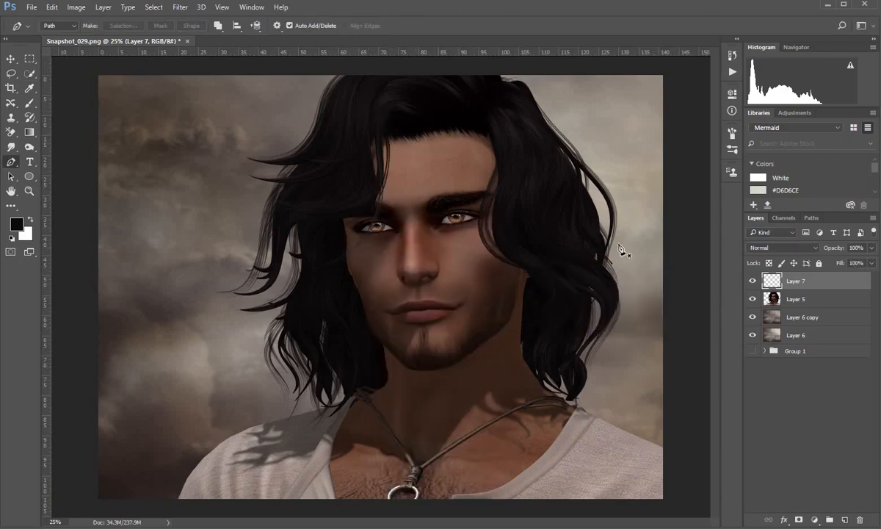
Add a long strand from the upper right-hand hair around the eye and cheek by brush-stroking a curved path with Simulate Pressure
click(522, 123)
drag(547, 283, 701, 275)
right_click(541, 275)
click(580, 364)
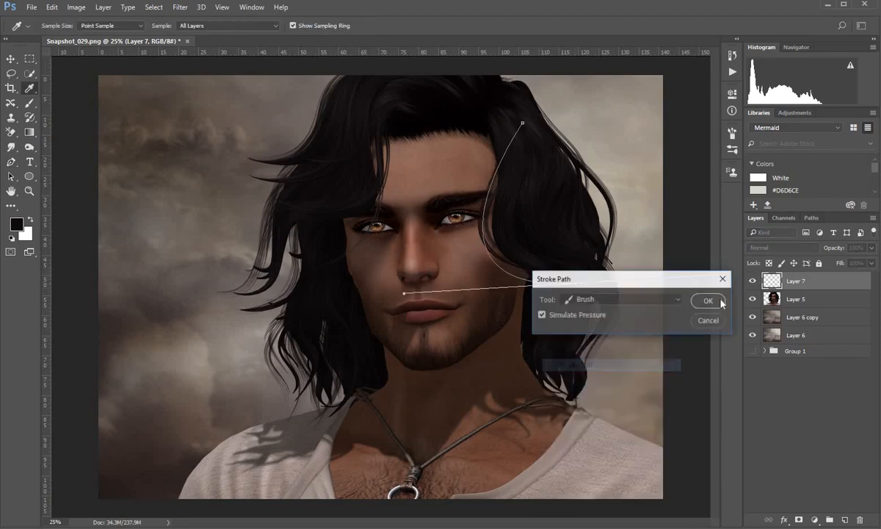
click(693, 302)
key(Escape)
Add a shorter strand bowing along the right-hand edge of the face to cheek level by brush-stroking a curved path
drag(537, 271, 615, 275)
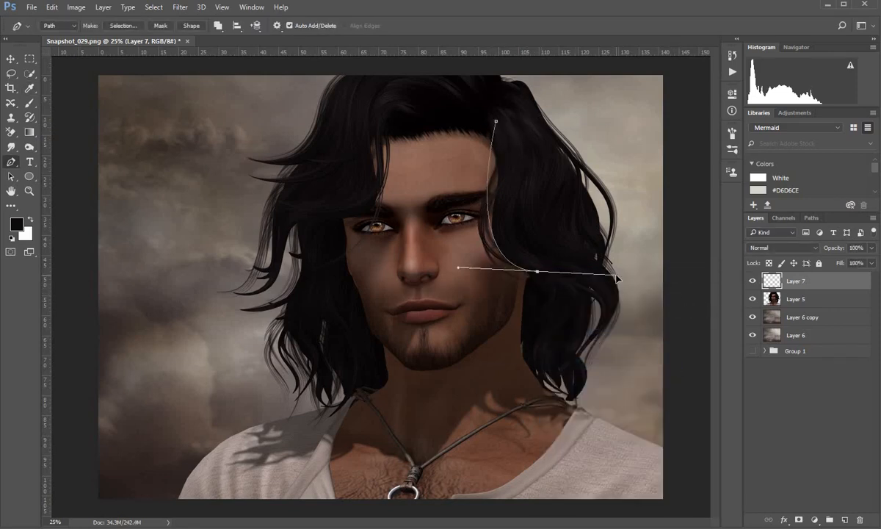
key(Escape)
click(515, 131)
drag(524, 249, 596, 249)
right_click(524, 238)
click(561, 326)
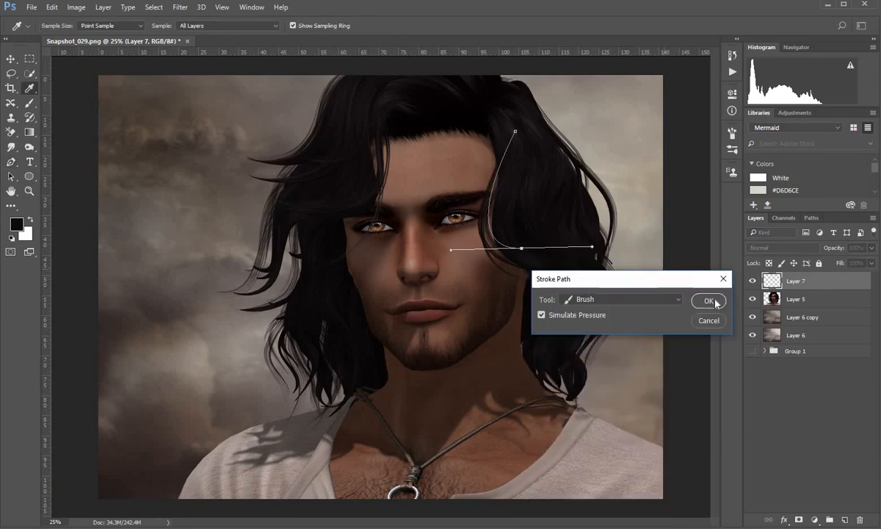
click(710, 299)
key(Escape)
Add a strand arching past the right-hand eye and down toward the jaw by stroking a curved path with the brush
click(526, 147)
drag(530, 301, 609, 398)
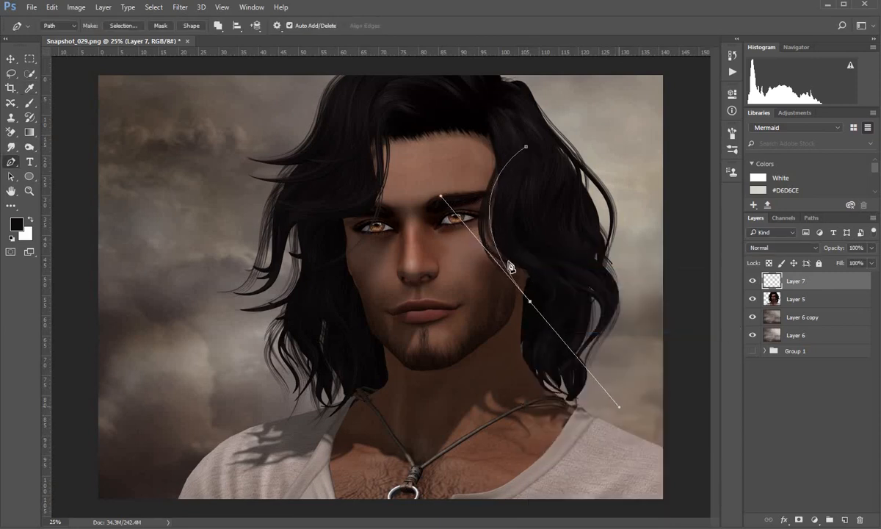
right_click(508, 262)
click(565, 360)
click(708, 301)
key(Escape)
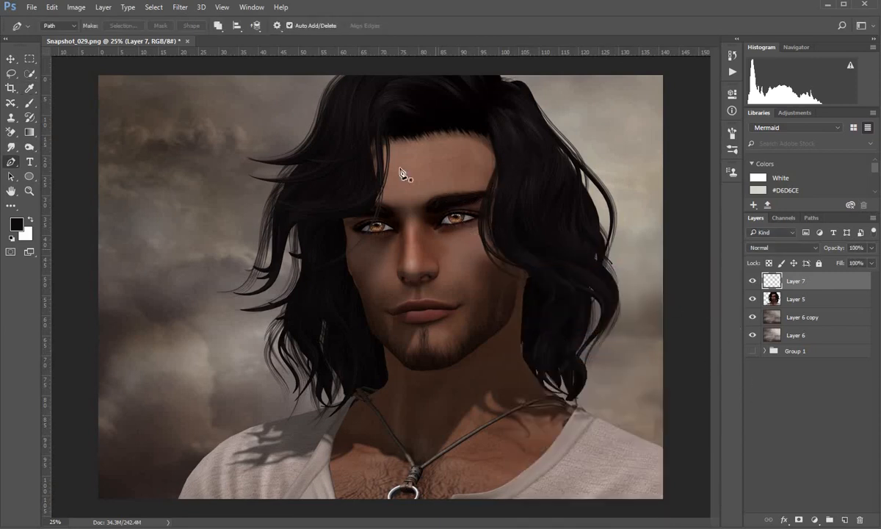
Add a strand from the left side of the hairline sweeping to the outer end of the left-hand eyebrow by brush-stroking a path
click(376, 119)
drag(342, 219, 249, 256)
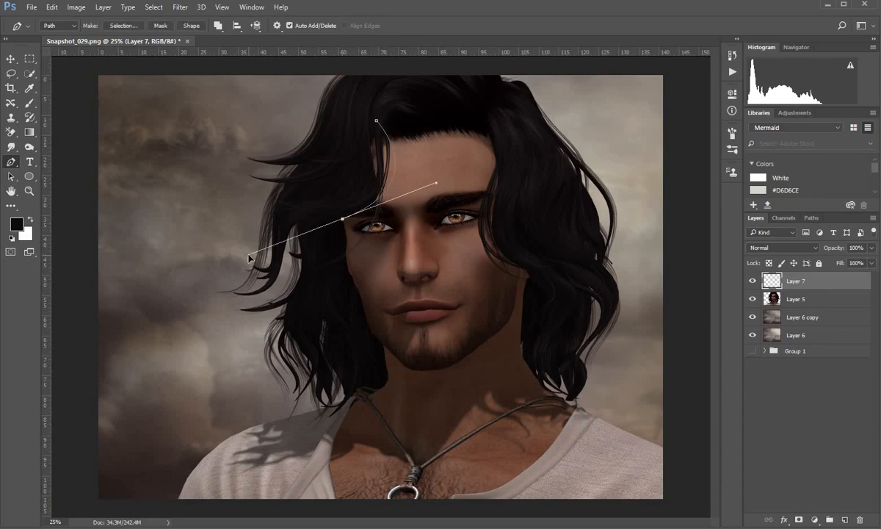
right_click(278, 243)
click(365, 352)
click(706, 297)
key(Escape)
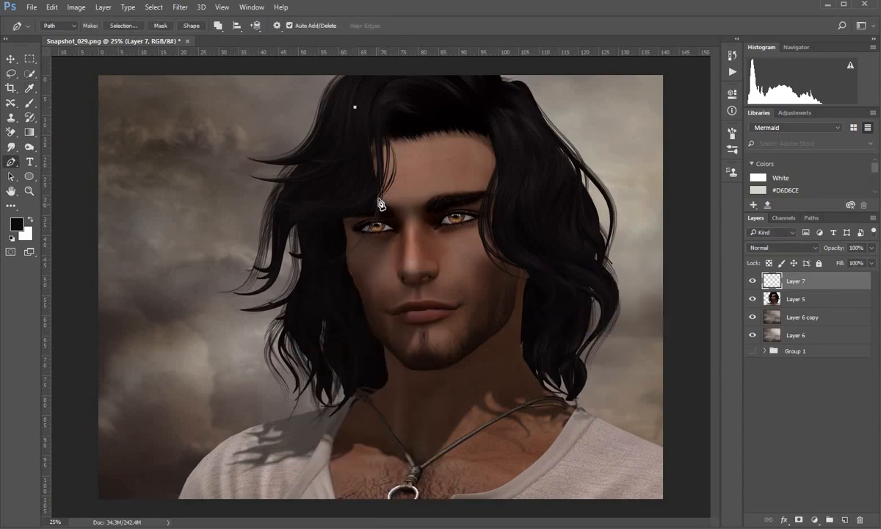
Brush-stroke a curved path from the hair left of the crown down to the inner end of the left-hand eyebrow
drag(378, 197, 334, 254)
right_click(312, 218)
click(367, 321)
click(702, 297)
key(Escape)
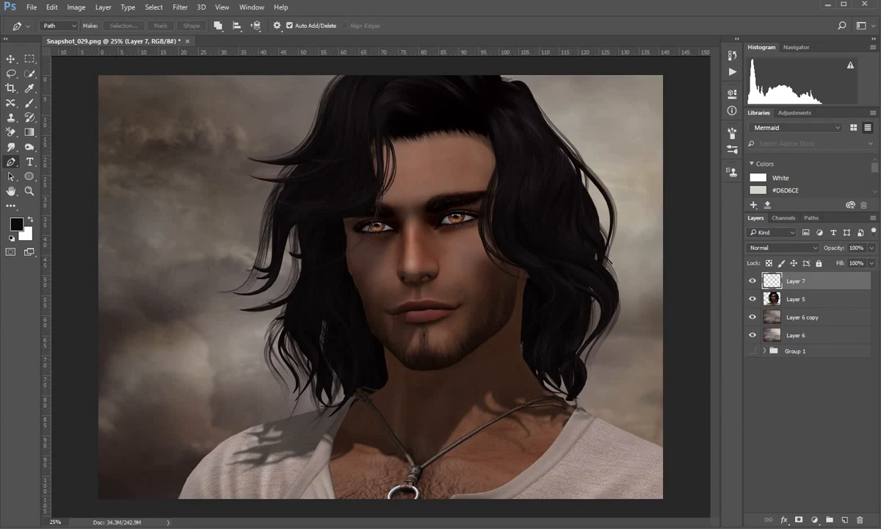
Brush-stroke a curved path from the left-hand hair at eye level down and outward into a strand over the sky
click(293, 205)
drag(192, 304, 26, 267)
right_click(235, 320)
click(310, 144)
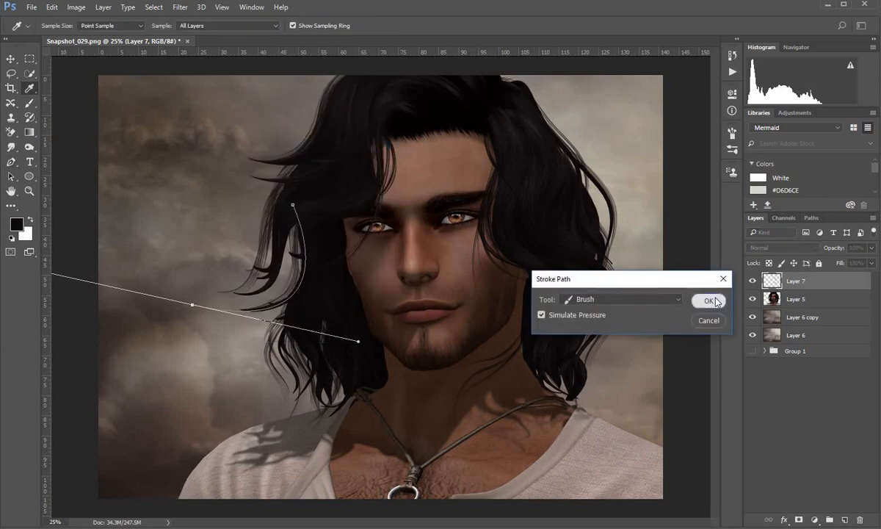
click(703, 298)
key(Escape)
Add a wispy strand from the left-hand hair at mouth level curving out over the sky by brush-stroking a path
drag(207, 323, 240, 359)
right_click(284, 317)
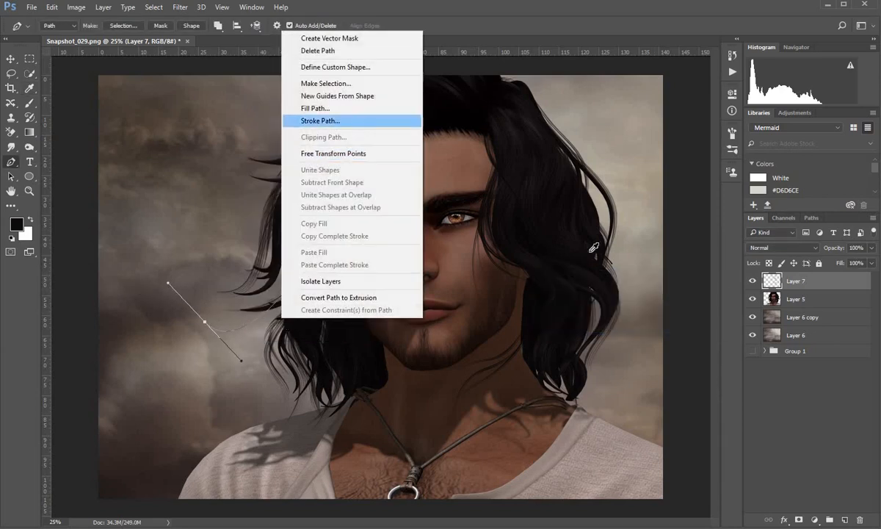
click(325, 119)
key(Return)
Brush-stroke more curved paths flicking outward from the left-hand hair at nose level over the sky
right_click(265, 294)
mouse_move(201, 275)
mouse_down()
mouse_move(224, 312)
mouse_move(153, 265)
mouse_up()
click(309, 116)
key(Return)
click(279, 251)
right_click(213, 290)
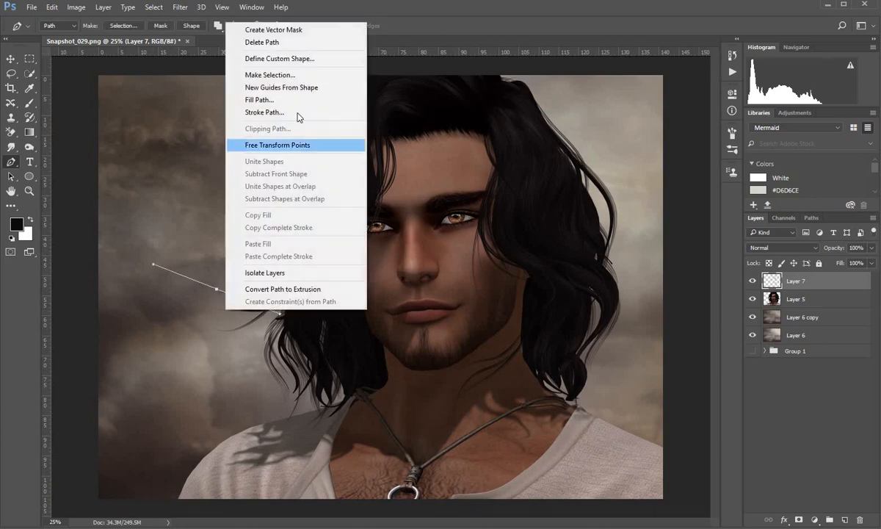
click(254, 114)
click(709, 301)
Add a long strand from the outer left-hand hair at eye level sweeping down to mouth level by brush-stroking a path
click(262, 207)
drag(194, 293, 84, 266)
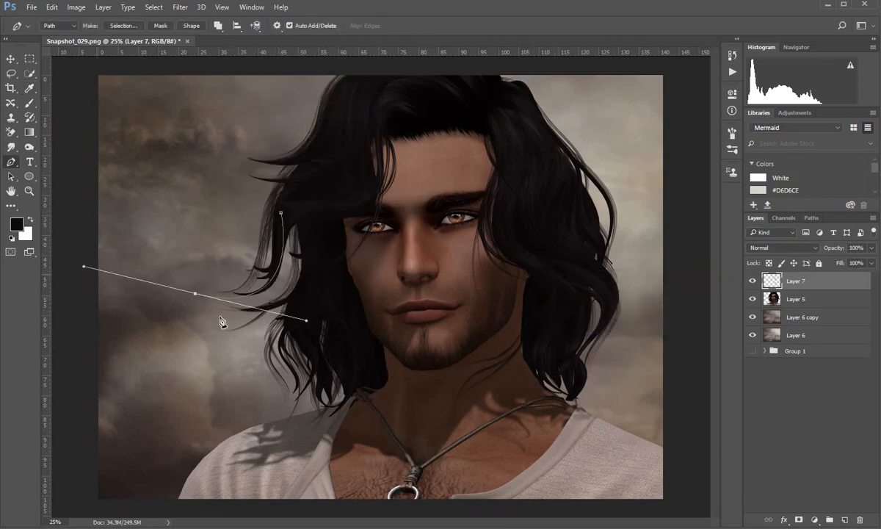
right_click(220, 316)
click(288, 121)
key(Return)
key(Return)
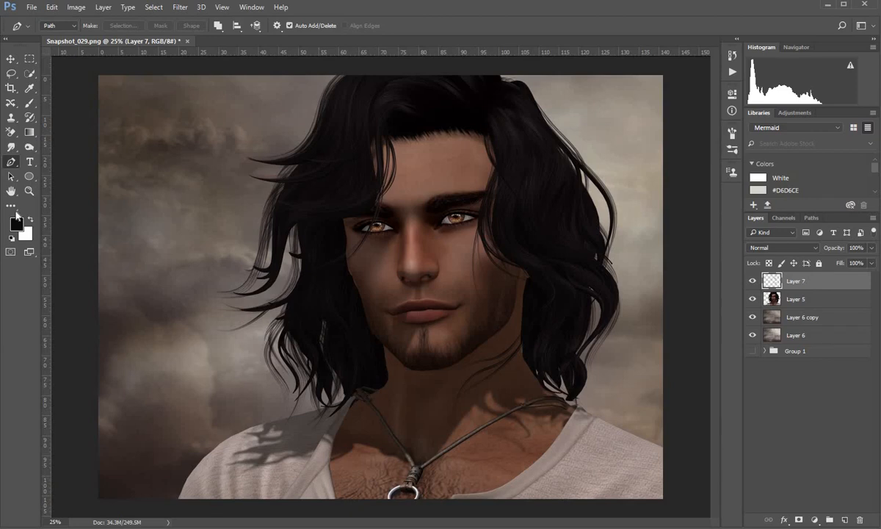
Compare the whole portrait with and without the painted strands by toggling the visibility of Layer 7
click(29, 191)
alt+click(386, 311)
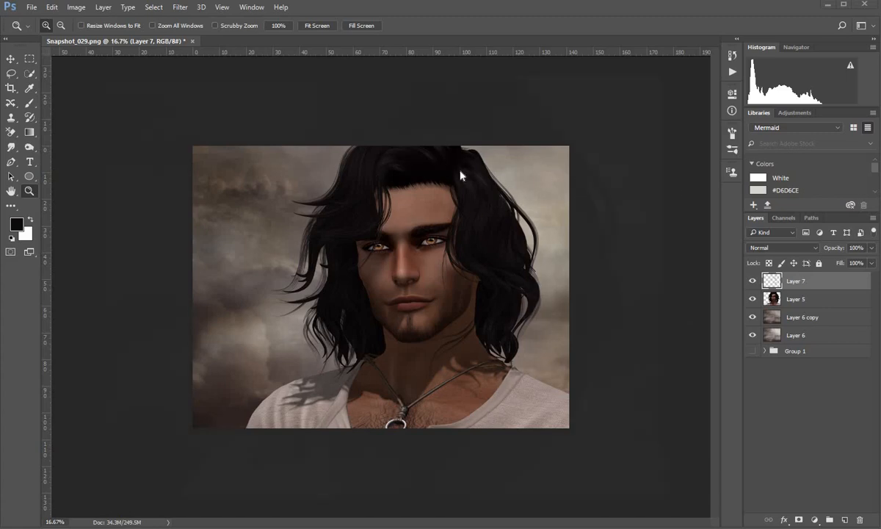
click(752, 281)
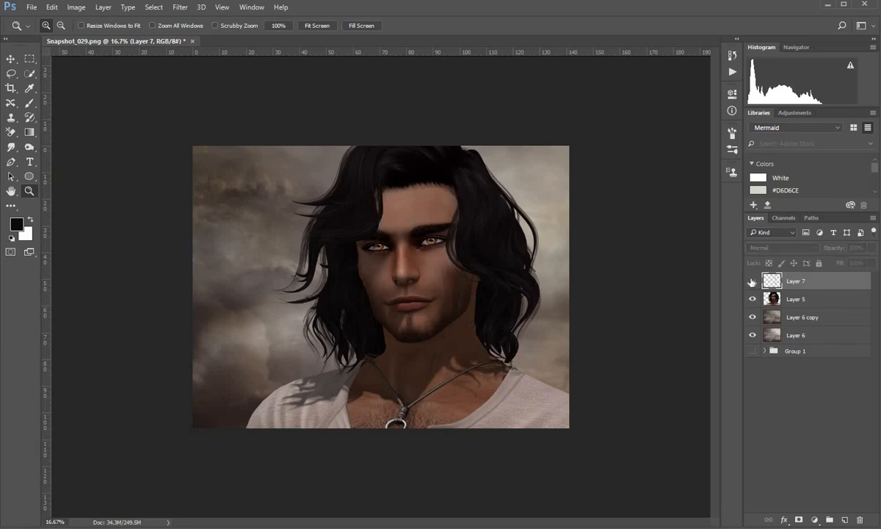
click(751, 281)
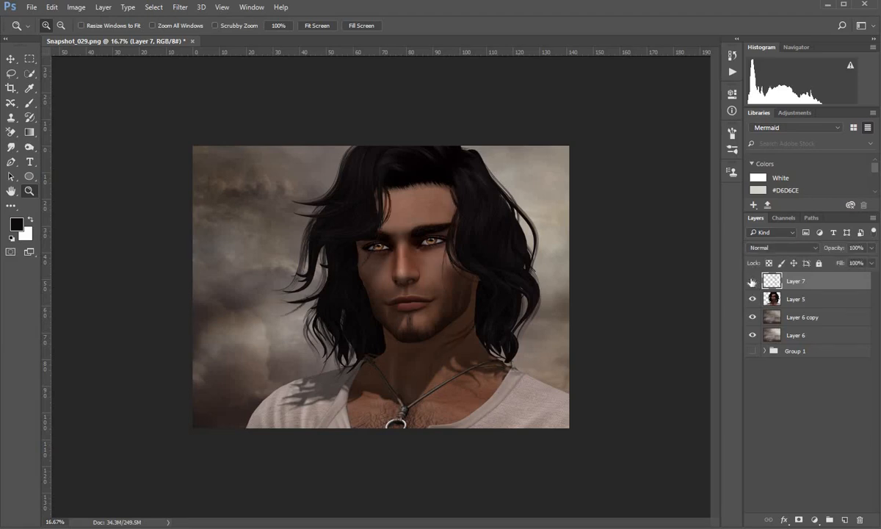
click(751, 282)
click(752, 281)
Add a Curves adjustment layer that brightens the midtones with input 97 and output 158, and invert its mask to black
click(815, 519)
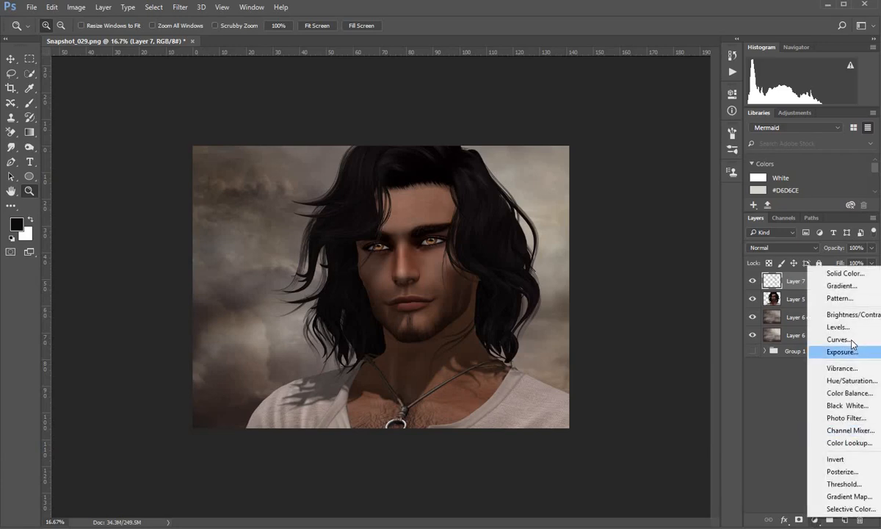
click(839, 339)
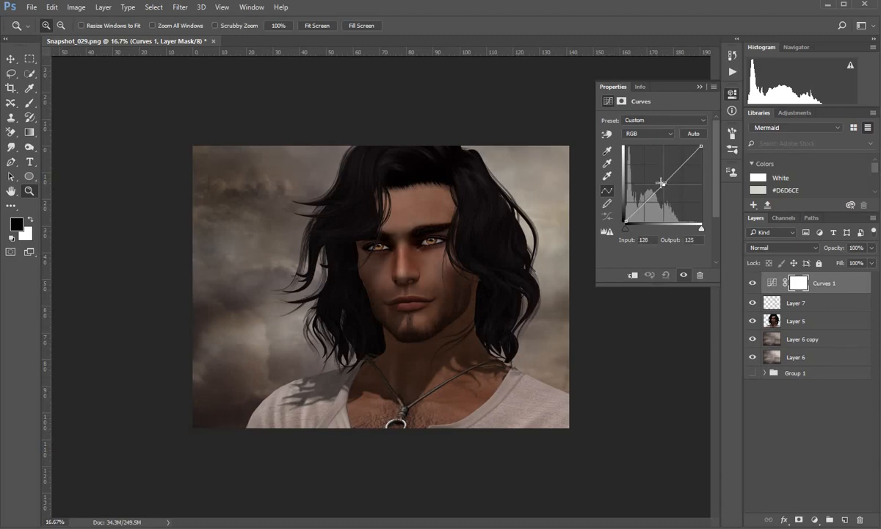
drag(663, 183, 654, 174)
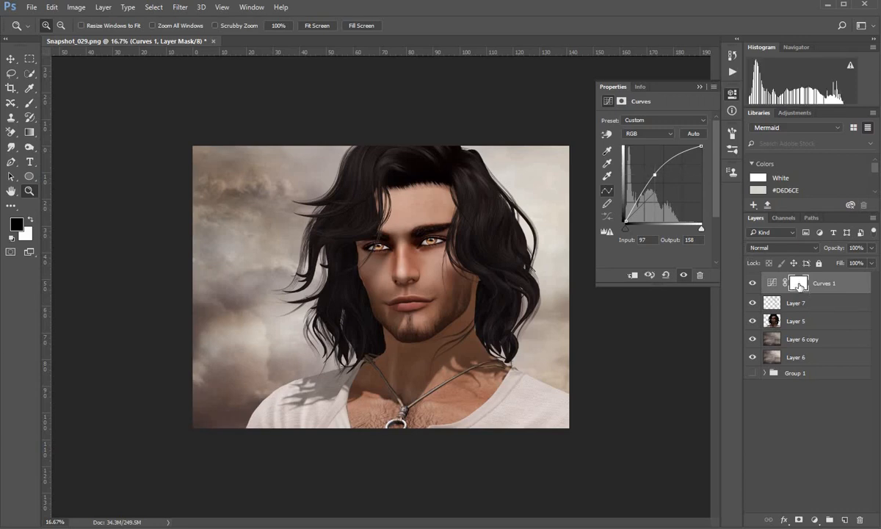
click(799, 284)
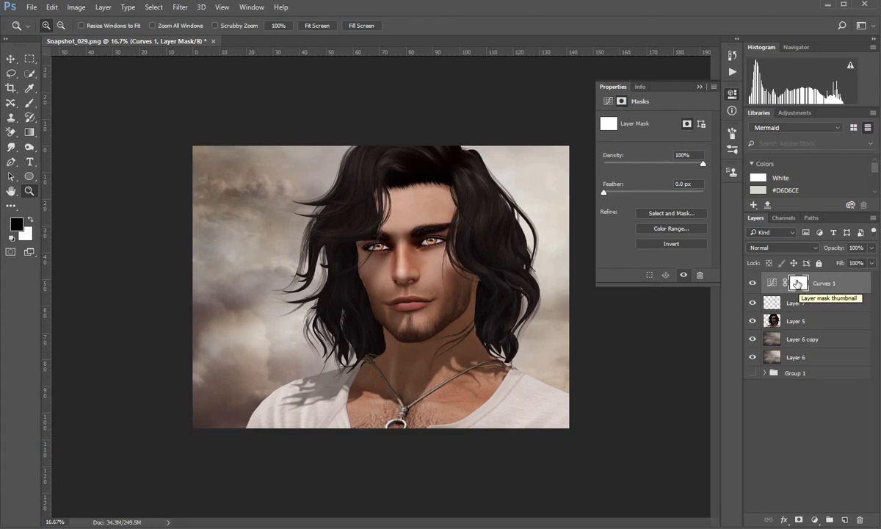
key(ctrl+i)
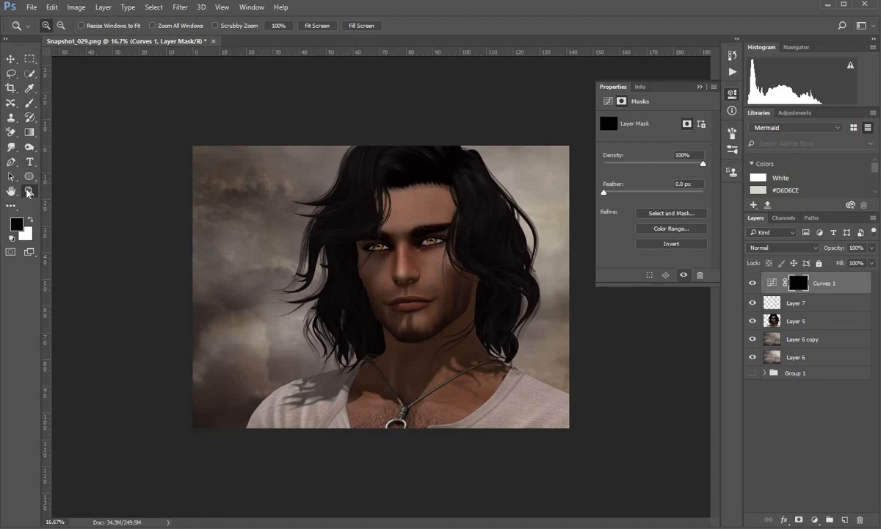
Switch to the Brush tool and set its opacity to 24% and flow to 27%
click(492, 219)
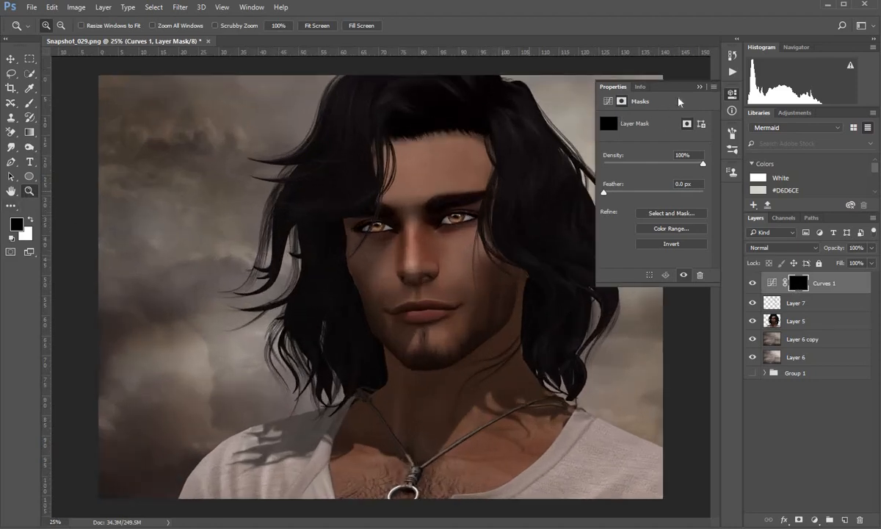
click(699, 86)
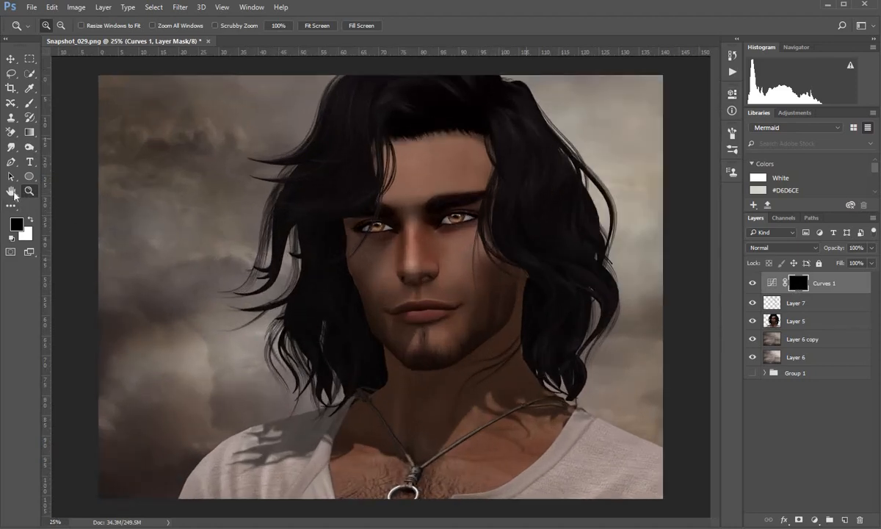
click(30, 103)
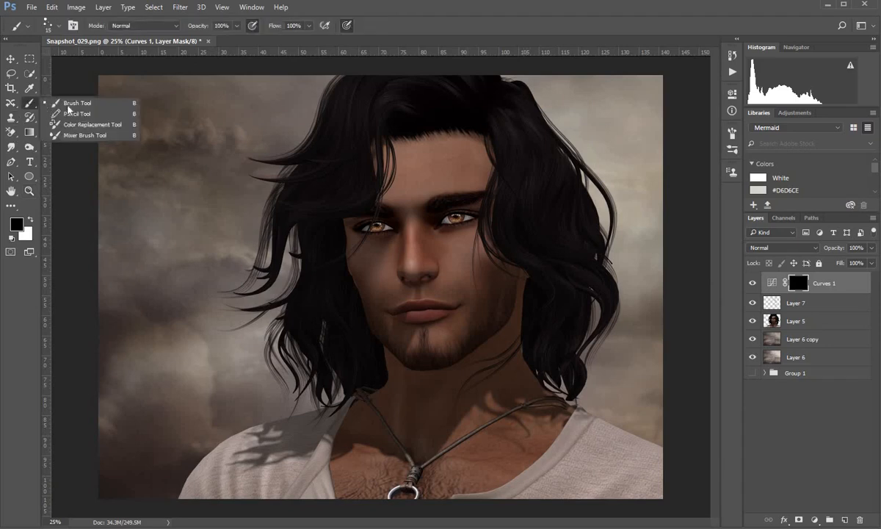
click(74, 108)
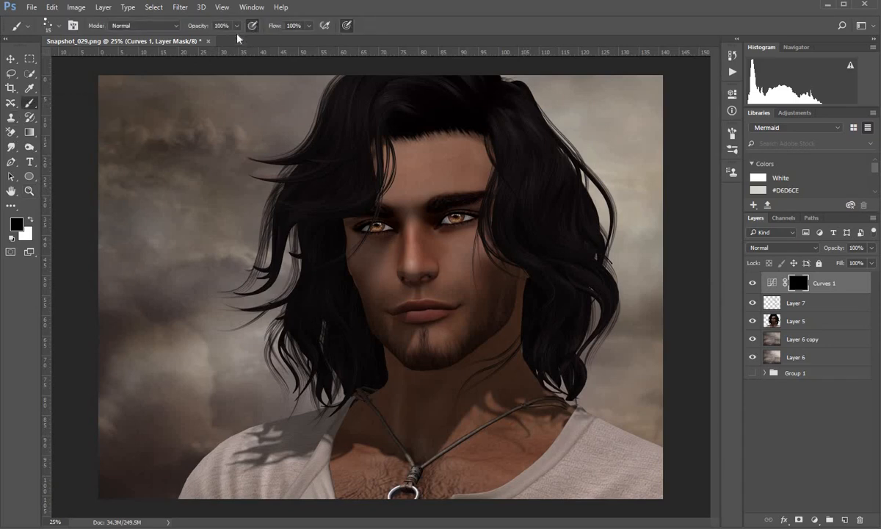
drag(236, 25, 202, 44)
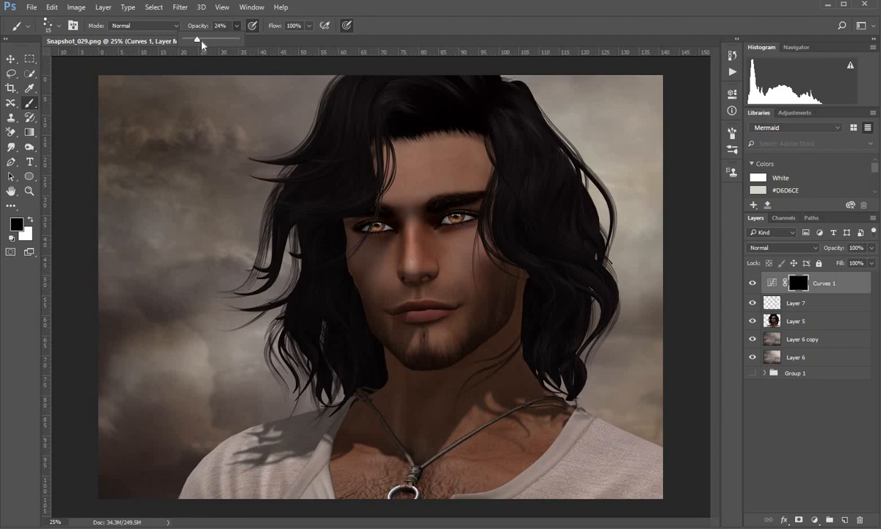
click(309, 26)
drag(308, 42, 270, 42)
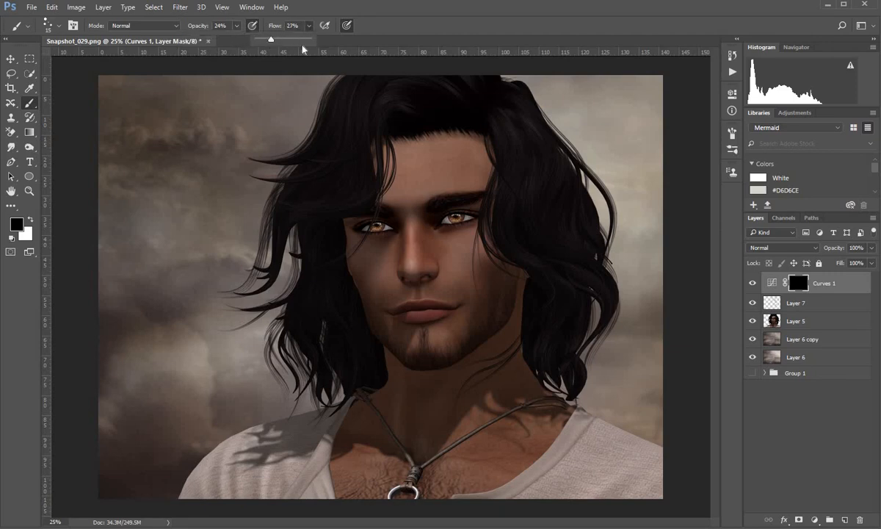
Choose the soft round brush tip at 90 px and make white the foreground colour
click(60, 27)
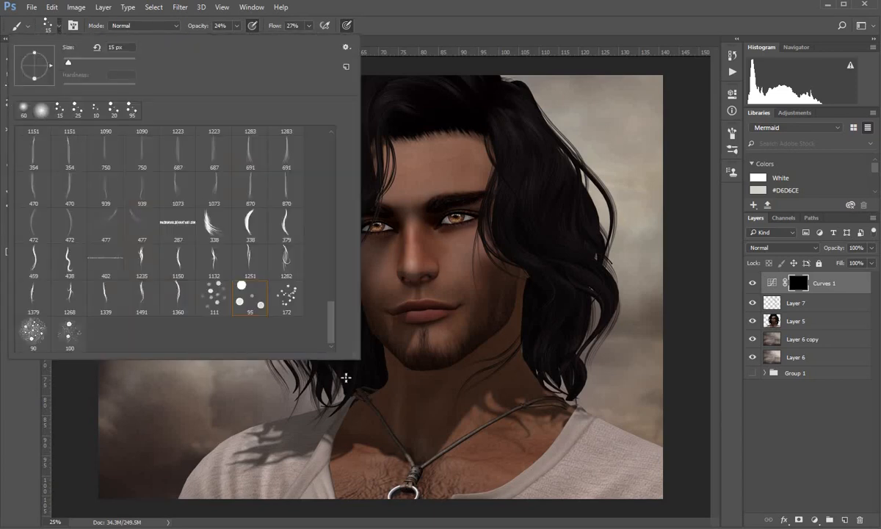
scroll(336, 137, up, 10)
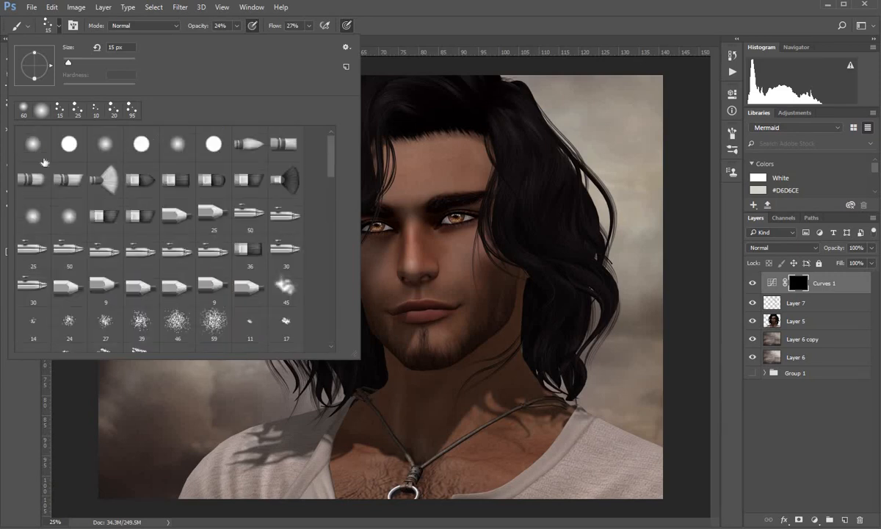
click(33, 143)
click(48, 28)
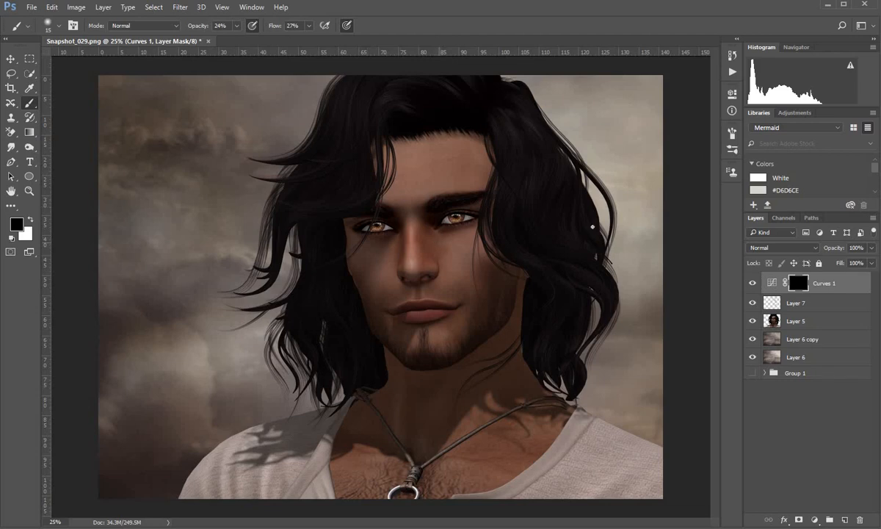
key(bracketright)
key(bracketright)
key(bracketright)
key(bracketright)
key(bracketright)
key(bracketright)
key(bracketright)
key(bracketright)
key(bracketright)
key(bracketright)
key(bracketleft)
key(bracketleft)
key(bracketleft)
key(bracketleft)
key(bracketleft)
key(bracketleft)
key(bracketleft)
key(bracketleft)
key(bracketleft)
click(30, 220)
key(bracketright)
key(bracketright)
key(bracketright)
key(bracketright)
key(bracketright)
key(bracketright)
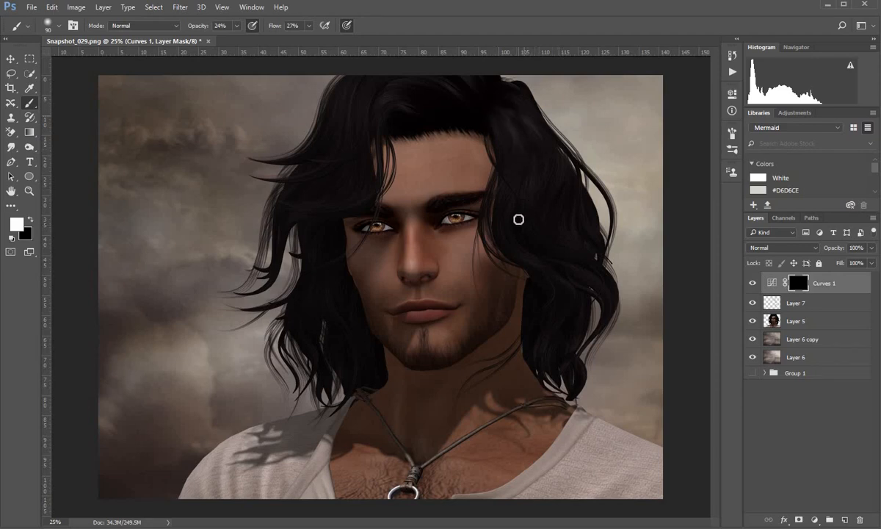
Paint white on the Curves mask over the right-hand hair within the restored portrait selection, enlarging the brush to 125 px
click(612, 304)
click(526, 158)
key(bracketright)
key(bracketright)
key(ctrl+shift+d)
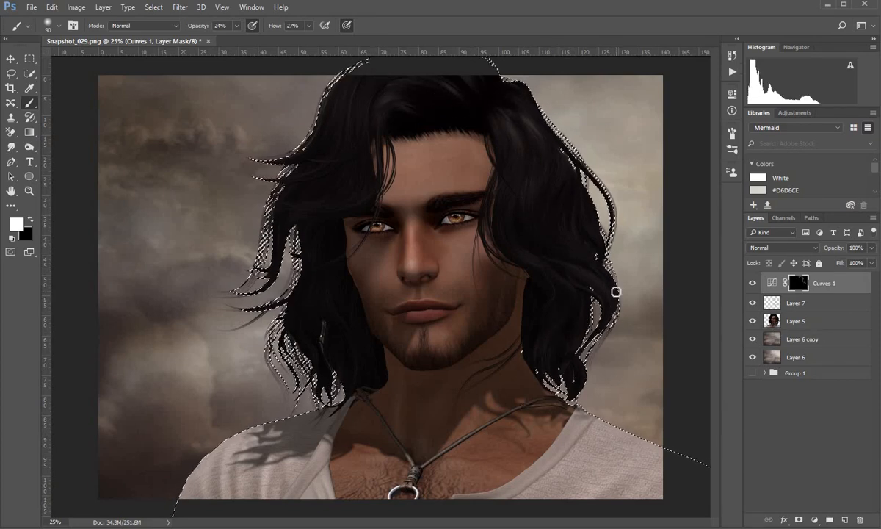
mouse_move(583, 230)
mouse_down()
mouse_move(528, 228)
mouse_move(528, 108)
mouse_move(381, 91)
mouse_move(528, 161)
mouse_move(545, 125)
mouse_up()
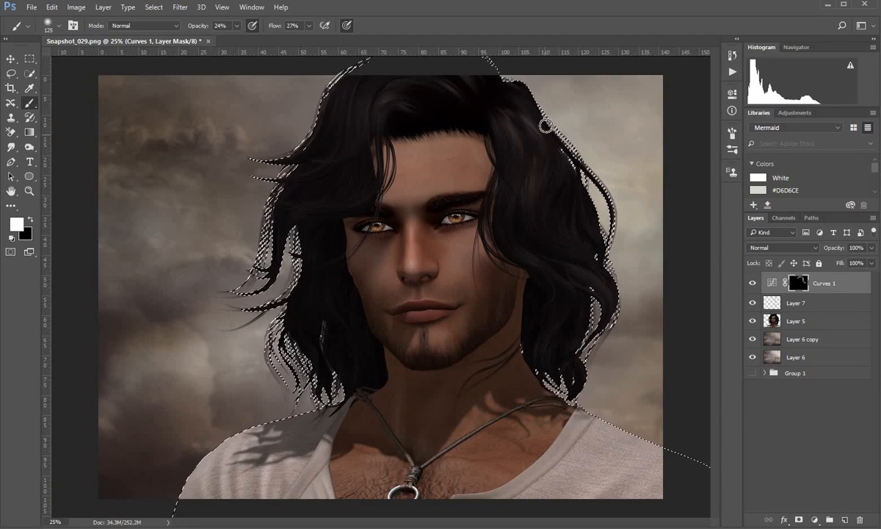
Deselect, create a new layer above the Curves adjustment, and prepare the brush with a sampled dark tone at 100% opacity and flow
key(ctrl+d)
key(x)
key(ctrl+shift+alt+n)
alt+click(425, 182)
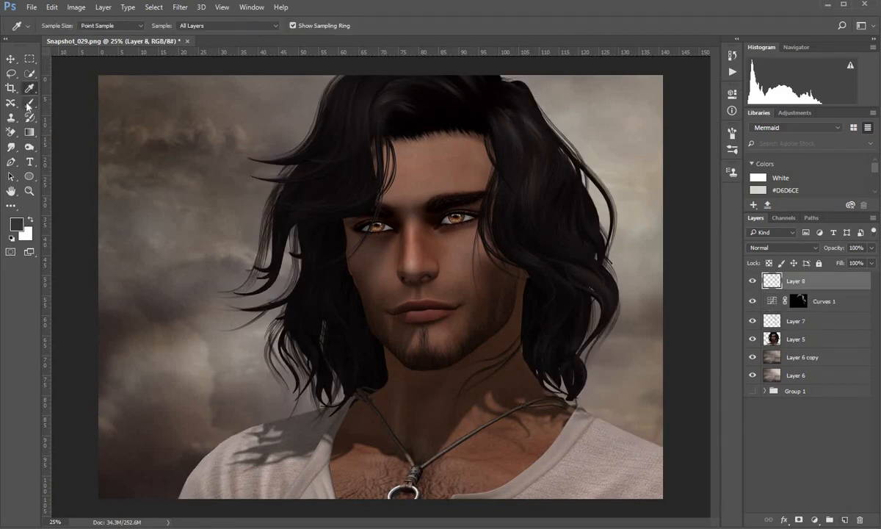
drag(236, 26, 224, 39)
drag(309, 25, 293, 38)
Brush-stroke arched paths across the hair above the forehead on the new layer
key(p)
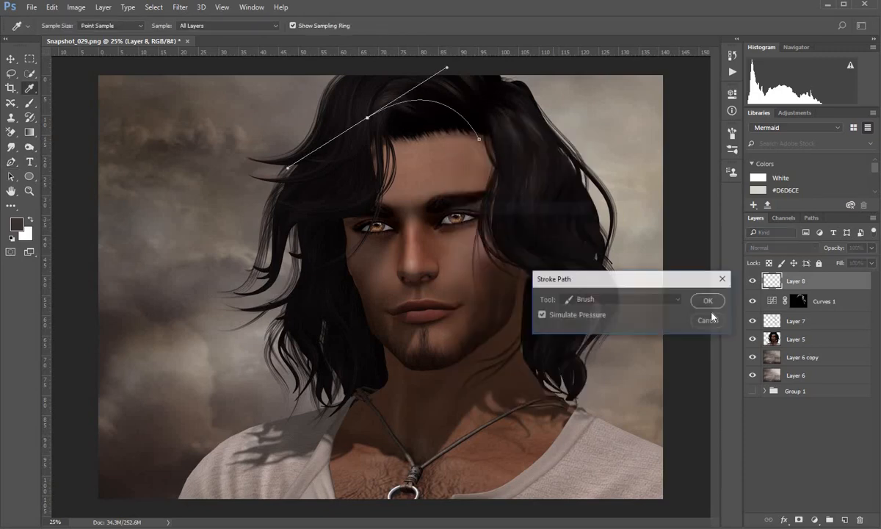
key(Return)
key(p)
drag(255, 196, 452, 73)
right_click(437, 118)
click(505, 217)
key(Return)
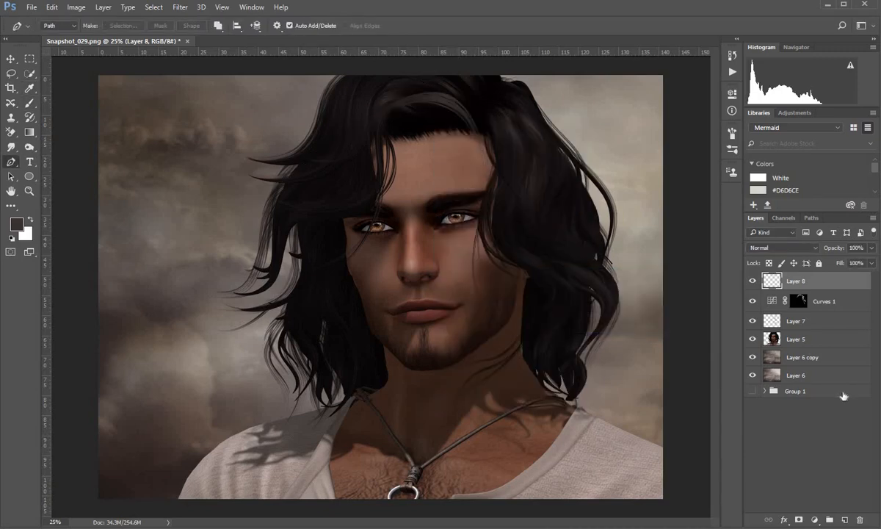
Step back in the history to before the last path stroke and set the brush size to 42 px
click(731, 55)
click(663, 131)
click(662, 120)
right_click(29, 103)
click(78, 102)
click(58, 26)
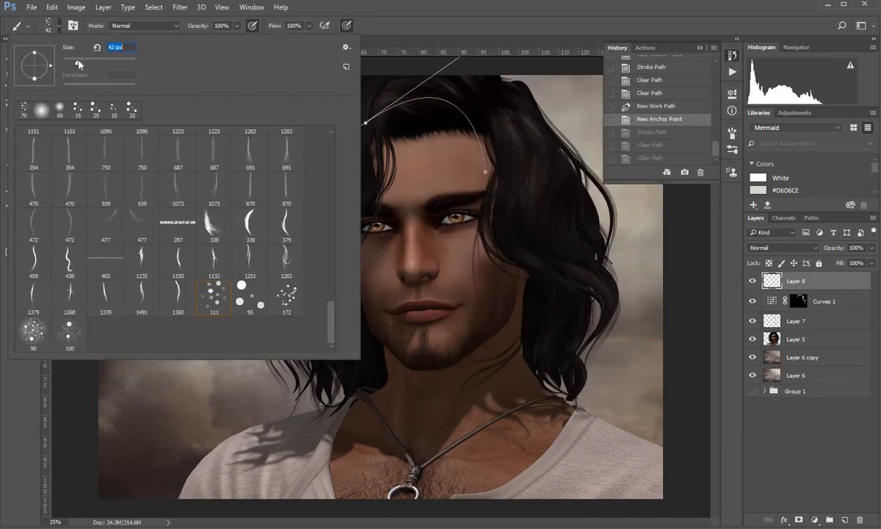
key(Return)
Stroke the arched path above the forehead with the brush, clear the path, and transform the strands to about 83% with a 10.16° rotation
click(11, 161)
right_click(440, 123)
click(506, 222)
click(707, 300)
key(Delete)
key(Delete)
key(ctrl+t)
key(Return)
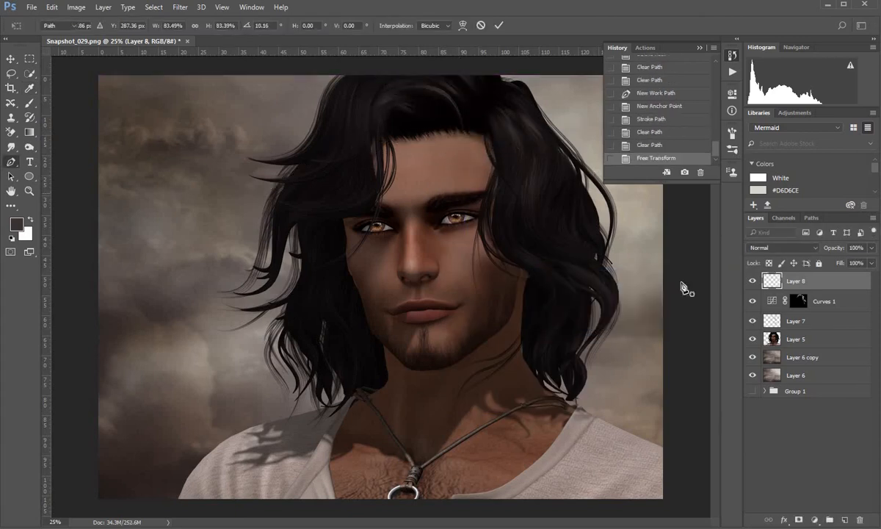
Duplicate the strand layer, shift the copy within the hair above the forehead, and free-transform it
key(ctrl+j)
drag(454, 131, 440, 121)
key(ctrl+t)
key(Return)
Duplicate the strand copy, scale the duplicate to 117%, and place it above the forehead at X 2309 px, Y 145.50 px
key(ctrl+j)
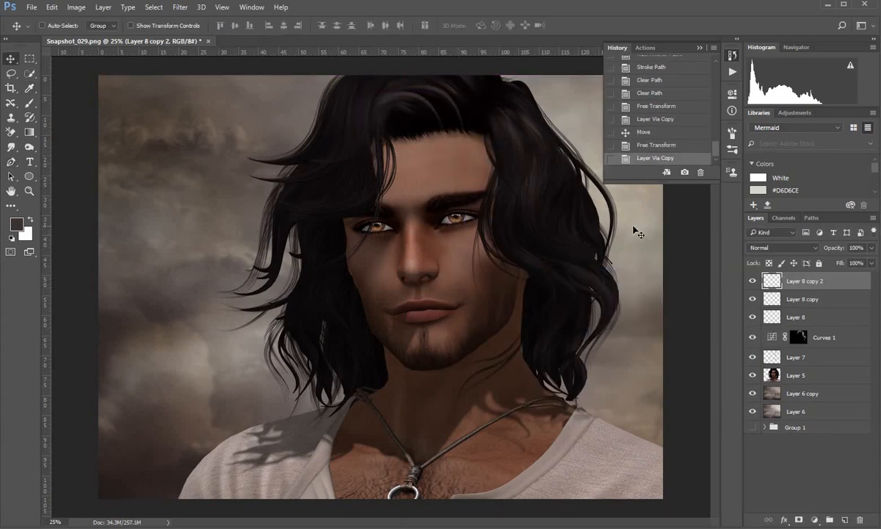
key(ctrl+t)
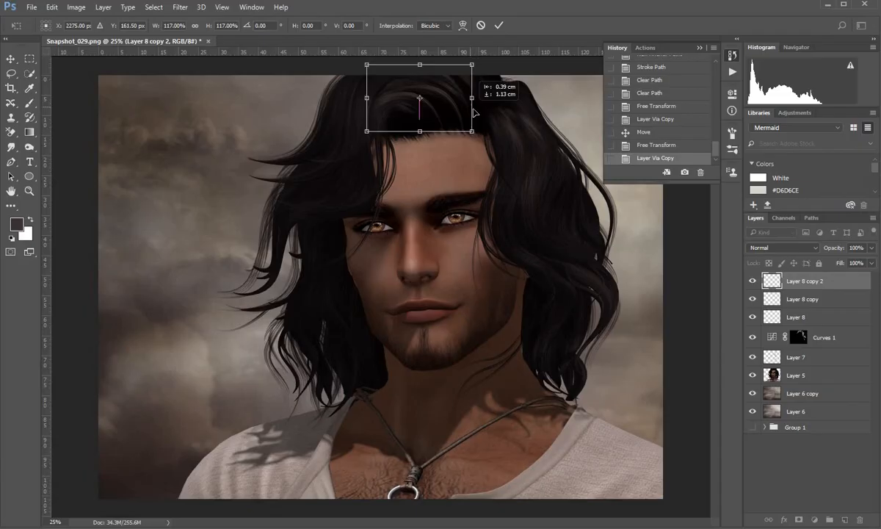
drag(492, 132, 471, 121)
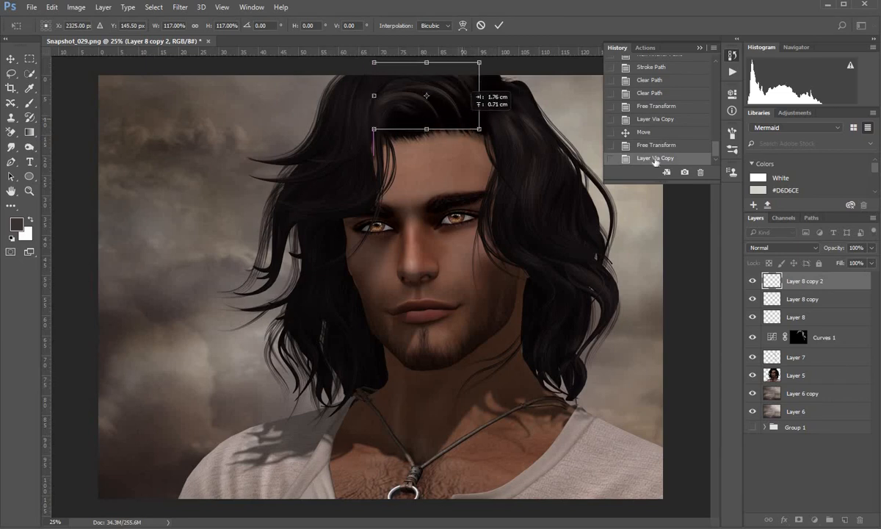
key(Left)
key(Left)
key(Left)
key(Left)
key(Left)
key(Left)
key(Left)
key(Left)
key(Left)
key(Left)
key(Left)
key(Left)
key(Left)
key(Left)
key(Left)
key(Left)
key(Left)
key(Left)
key(Left)
key(Left)
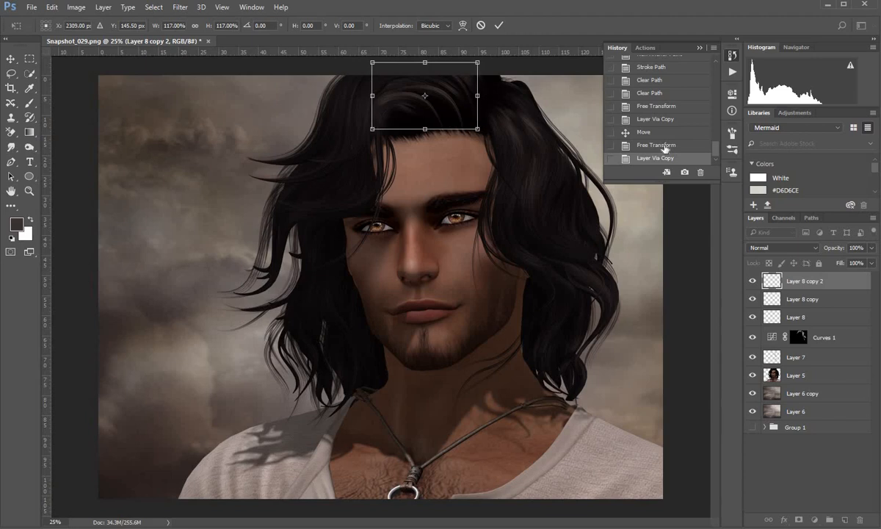
key(Return)
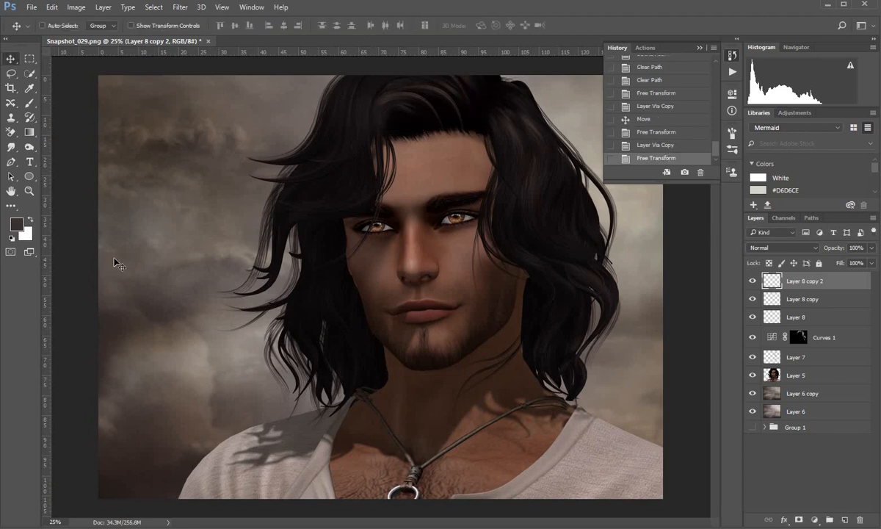
Add a Curves adjustment layer above the hair strand layers and darken the midtones to input 158, output 106
click(29, 191)
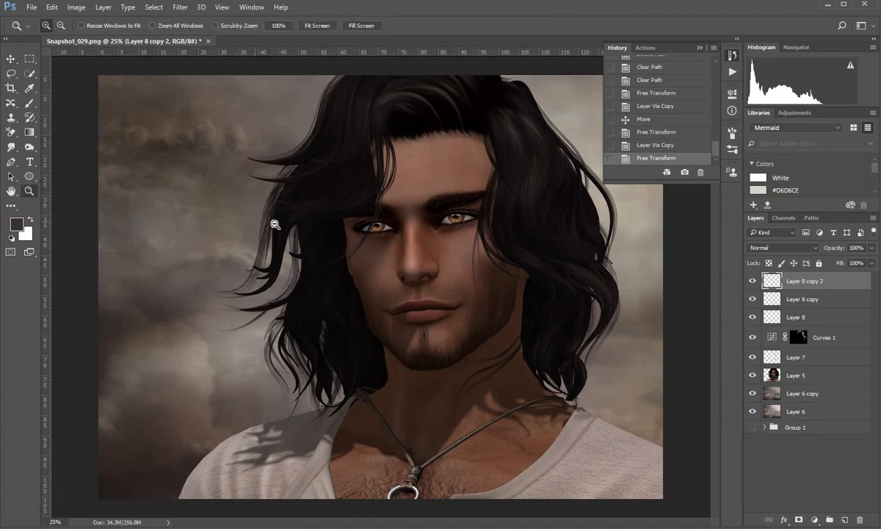
alt+click(273, 222)
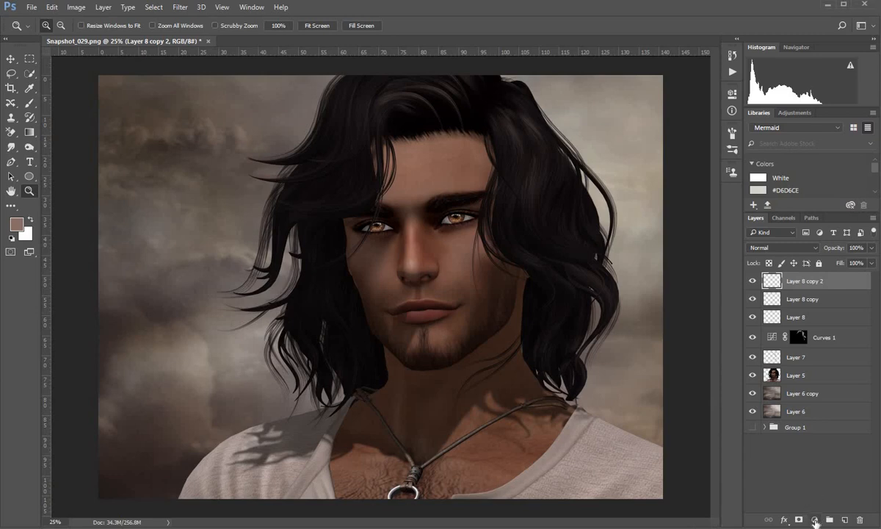
click(814, 519)
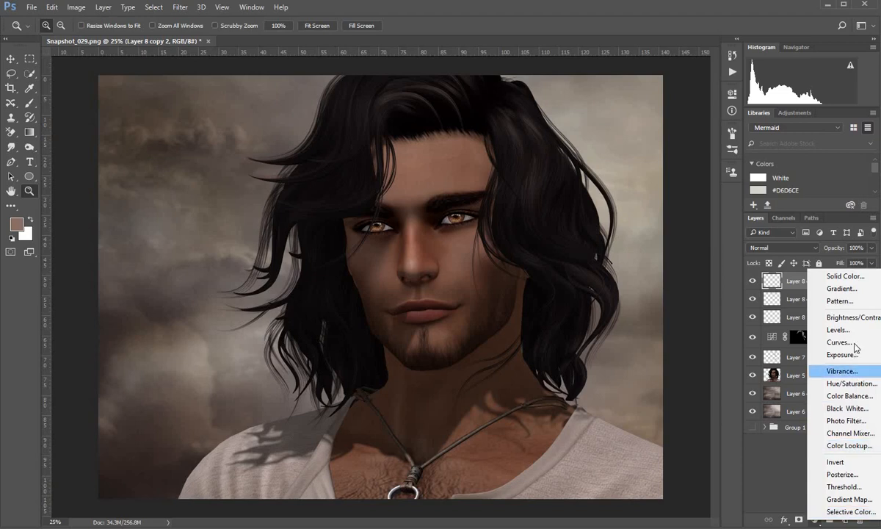
click(839, 342)
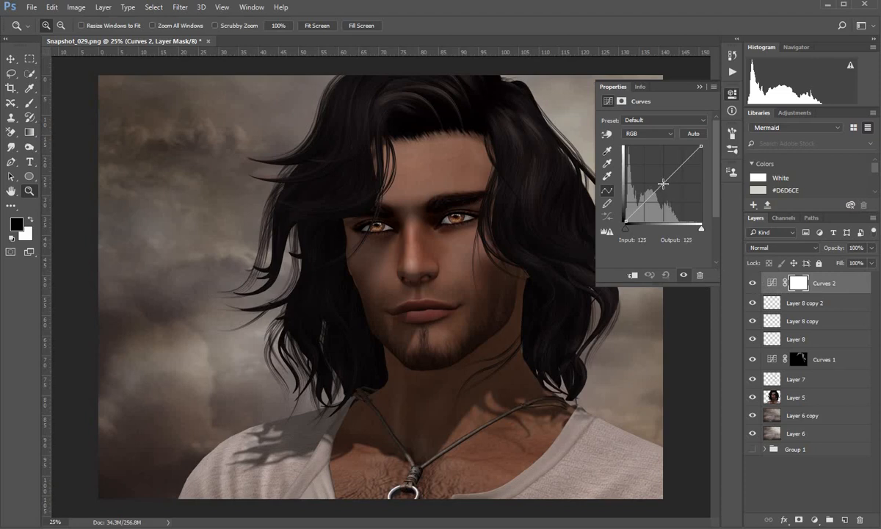
click(663, 182)
drag(663, 184, 672, 190)
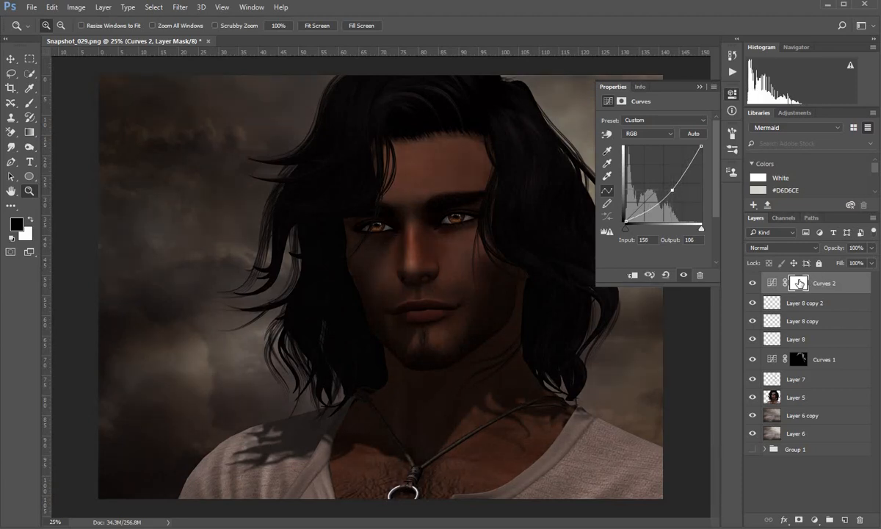
Invert the darkening curves mask to black and make white the foreground colour
click(798, 283)
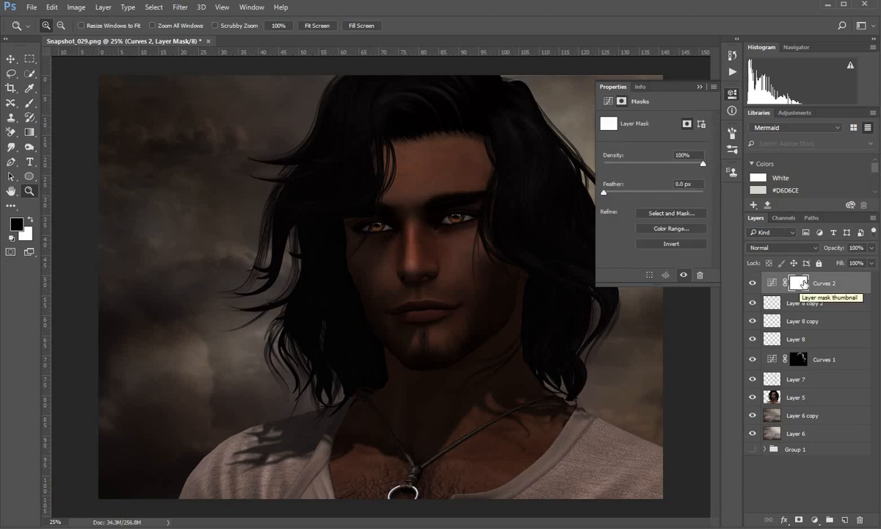
key(ctrl+i)
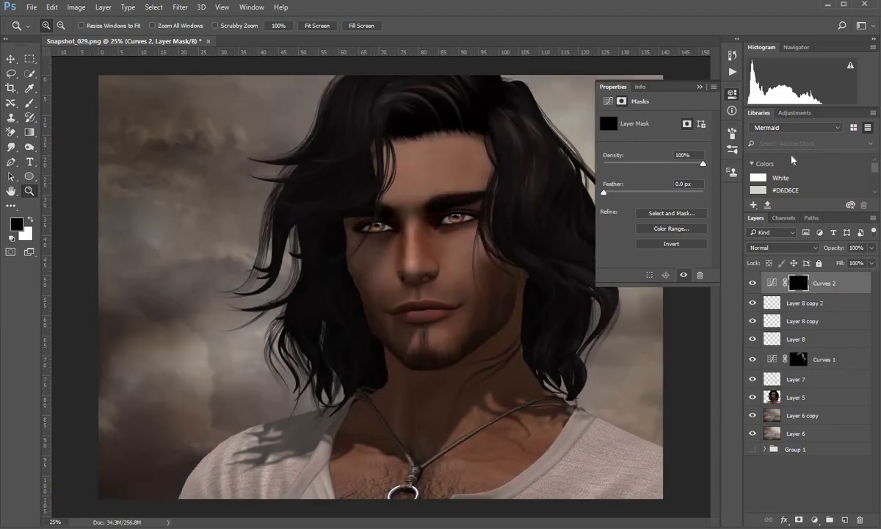
click(698, 86)
click(30, 220)
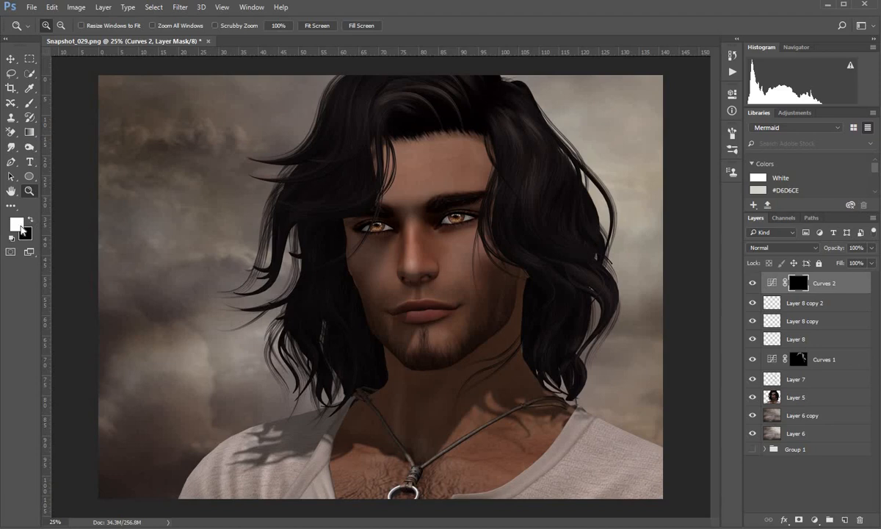
Set up a soft round brush with 0% hardness at a size of 44 px
click(30, 104)
click(59, 24)
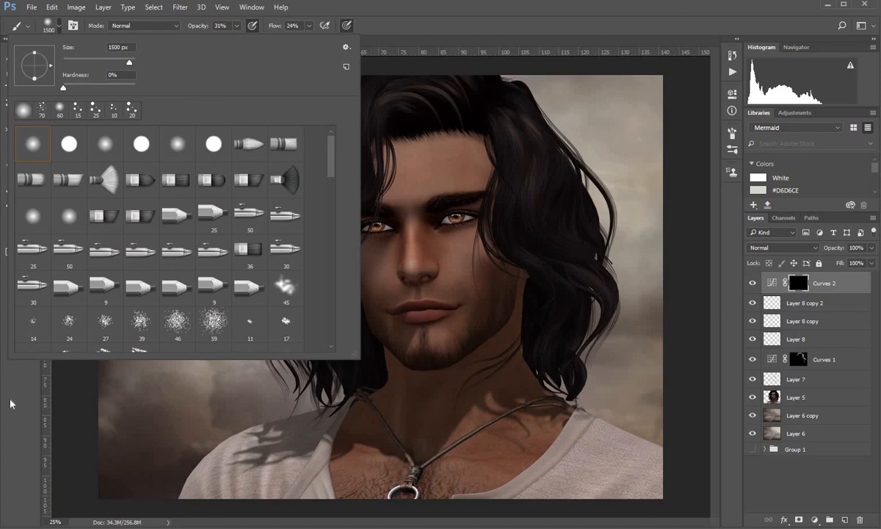
key(Escape)
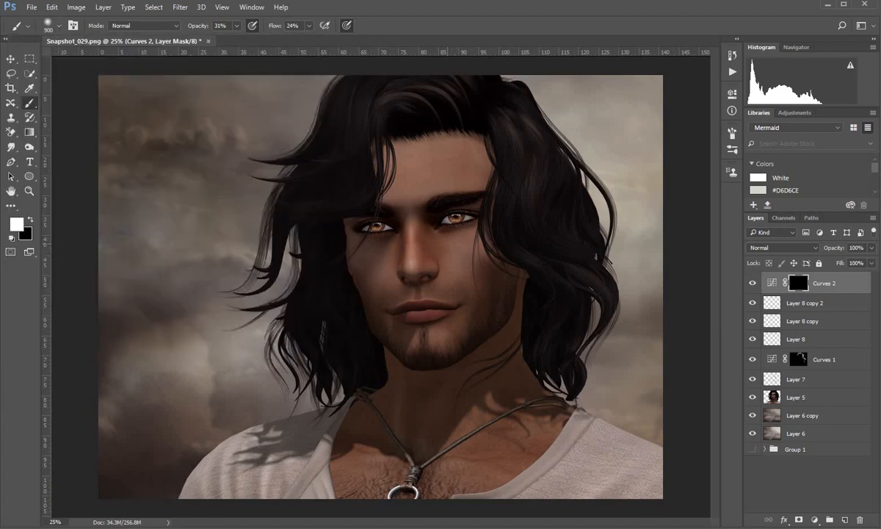
key(bracketleft)
key(bracketleft)
key(bracketleft)
key(bracketleft)
key(bracketleft)
key(bracketleft)
key(bracketleft)
key(bracketleft)
key(bracketleft)
key(bracketleft)
key(bracketleft)
key(bracketleft)
click(58, 27)
drag(81, 65, 78, 65)
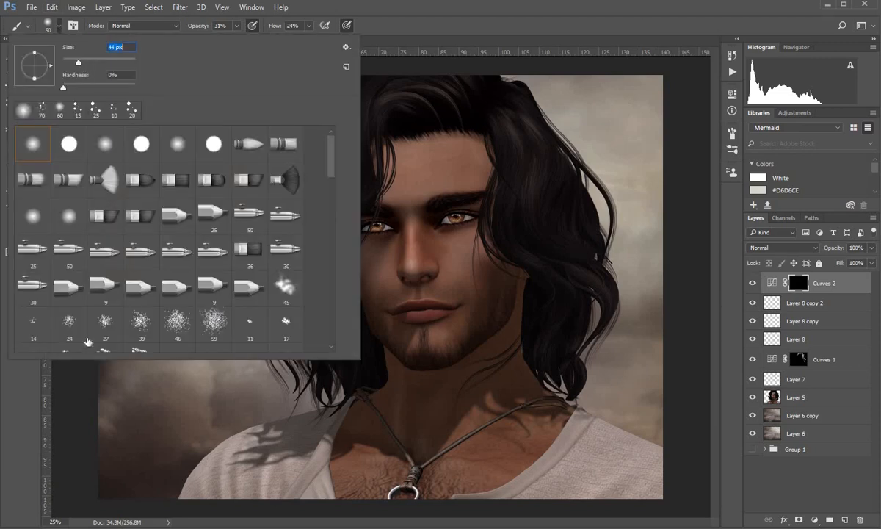
key(Return)
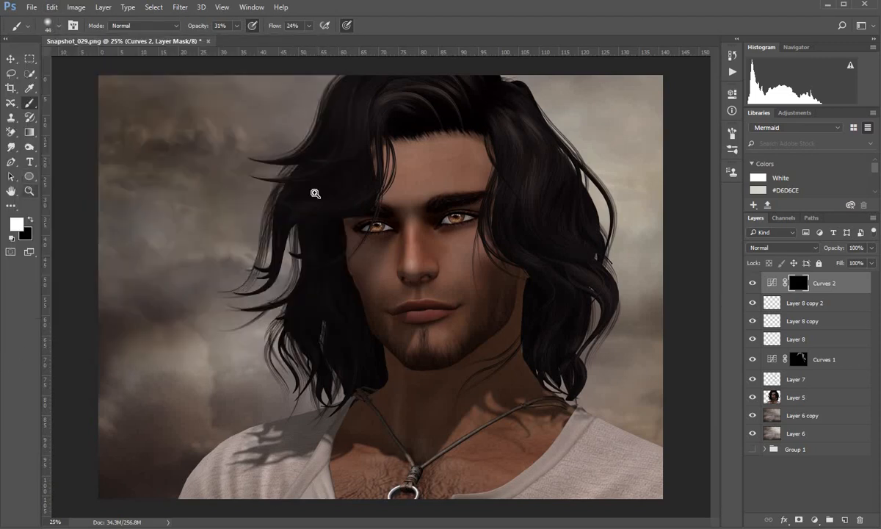
Paint white around the eyes on the darkening curves mask, and compare the image with the adjustment hidden and shown
key(z)
click(406, 229)
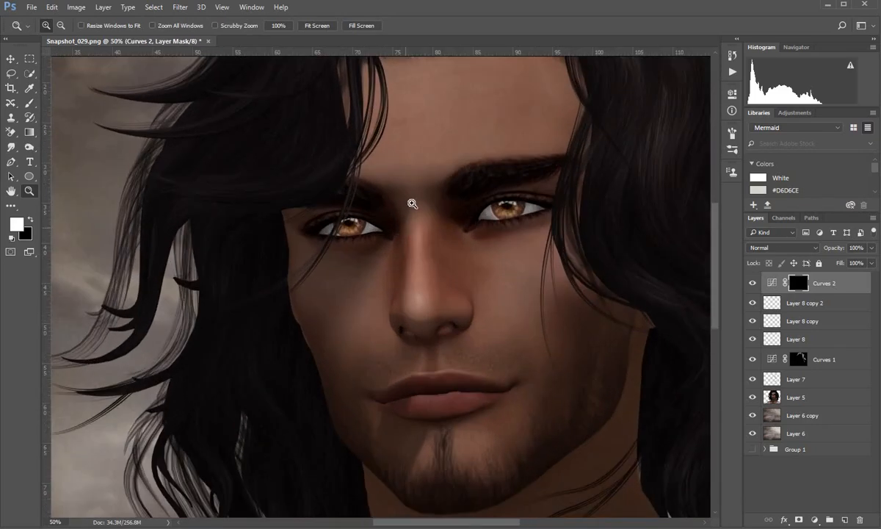
click(29, 103)
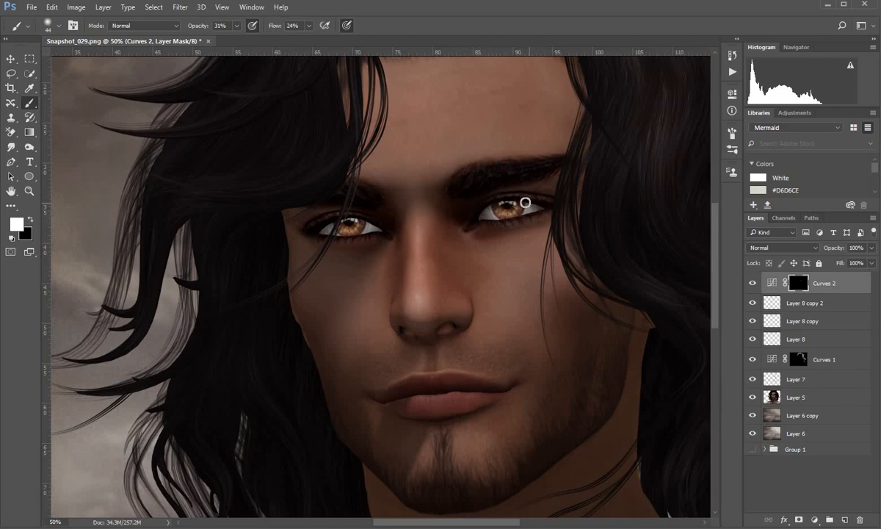
mouse_move(390, 226)
mouse_down()
mouse_move(329, 223)
mouse_move(381, 230)
mouse_move(343, 207)
mouse_up()
click(29, 191)
alt+click(382, 286)
alt+click(381, 286)
click(753, 283)
click(753, 283)
click(29, 103)
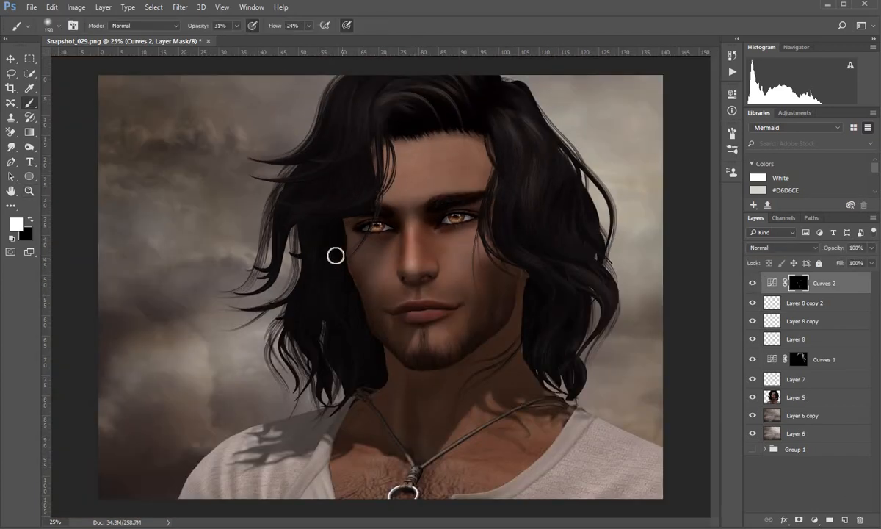
Add another Curves adjustment layer, raise its midtones to brighten the image, and invert its mask to black
click(815, 520)
click(826, 372)
drag(660, 189, 652, 173)
key(ctrl+i)
Paint highlights over the face and shirt on the brightening curves mask, and reduce the brush to 30 px for the eyes
key(bracketleft)
mouse_move(397, 297)
mouse_down()
mouse_move(422, 308)
mouse_move(429, 221)
mouse_move(464, 141)
mouse_up()
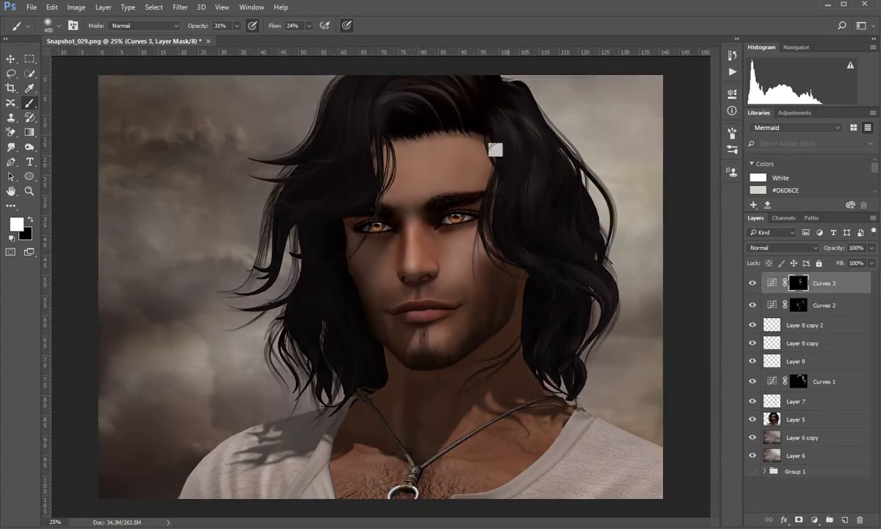
mouse_move(571, 478)
mouse_down()
mouse_move(563, 447)
mouse_move(548, 476)
mouse_move(274, 494)
mouse_move(622, 451)
mouse_move(445, 291)
mouse_move(511, 467)
mouse_up()
scroll(447, 216, up, 3)
key(bracketleft)
key(bracketleft)
key(bracketleft)
key(bracketleft)
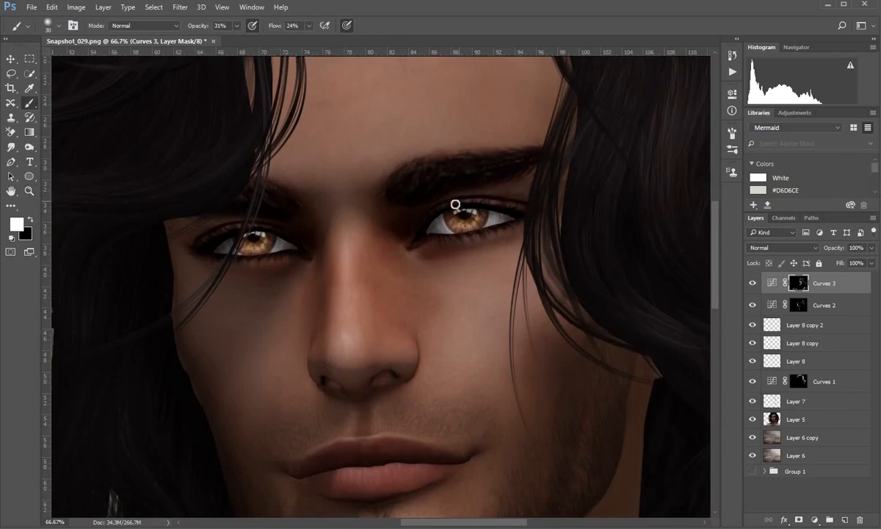
key(z)
key(ctrl+0)
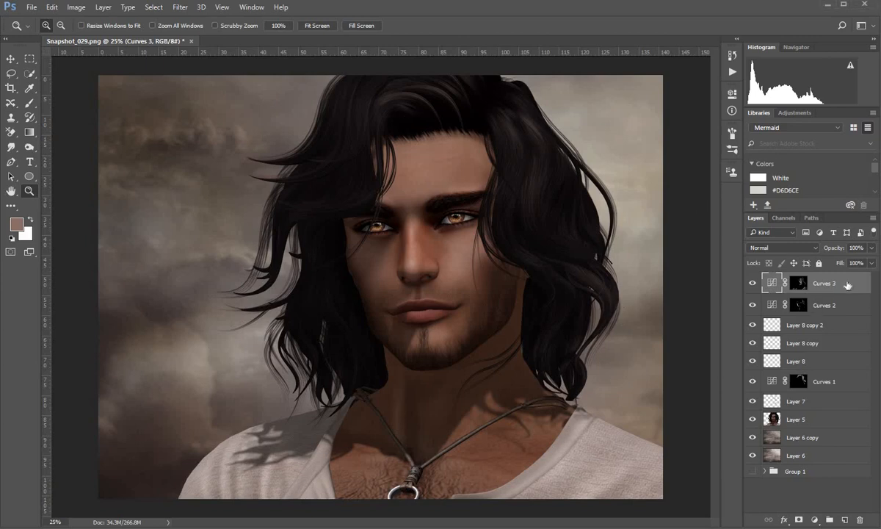
Stamp all visible layers onto a new top layer and open the Iris Blur filter on it
key(ctrl+shift+alt+e)
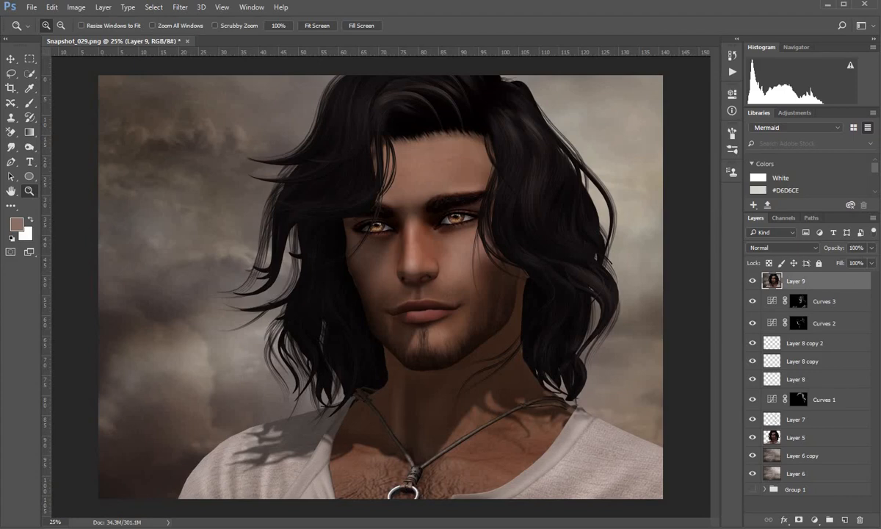
click(184, 8)
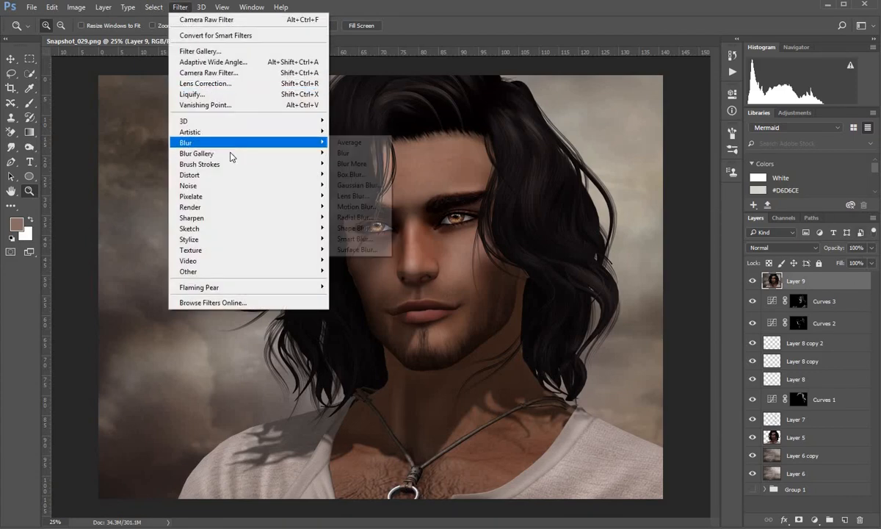
mouse_move(243, 153)
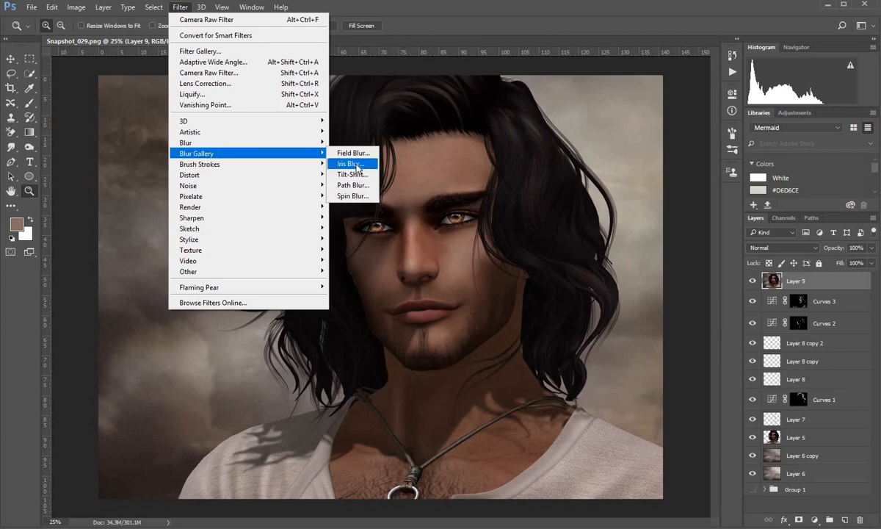
click(357, 164)
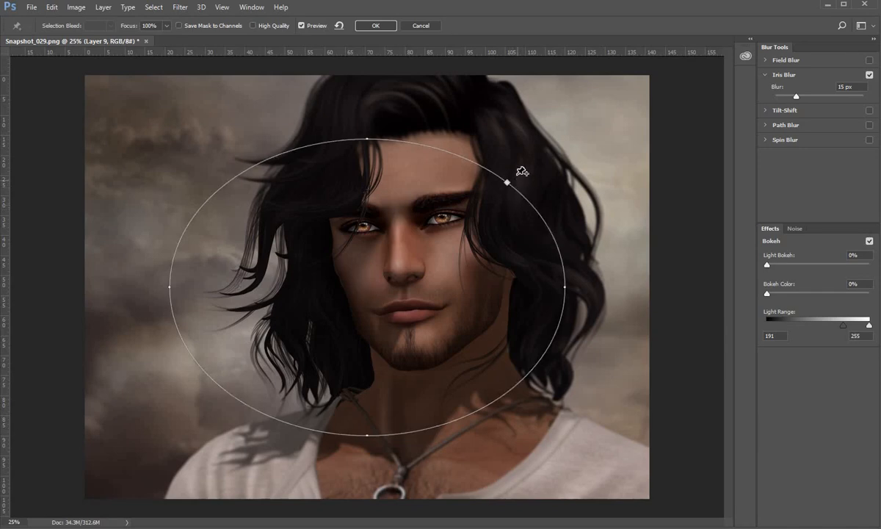
Rotate the iris blur ellipse upright and centre it on the face
drag(507, 182, 456, 411)
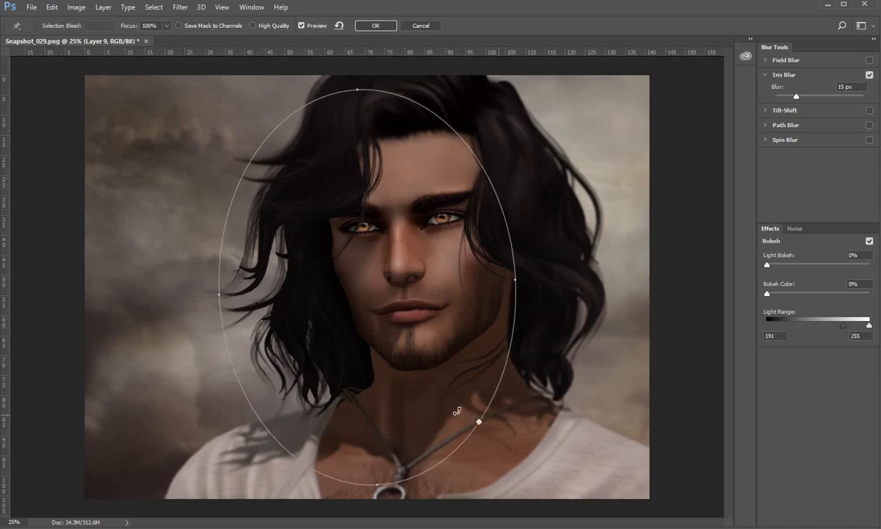
drag(367, 286, 417, 261)
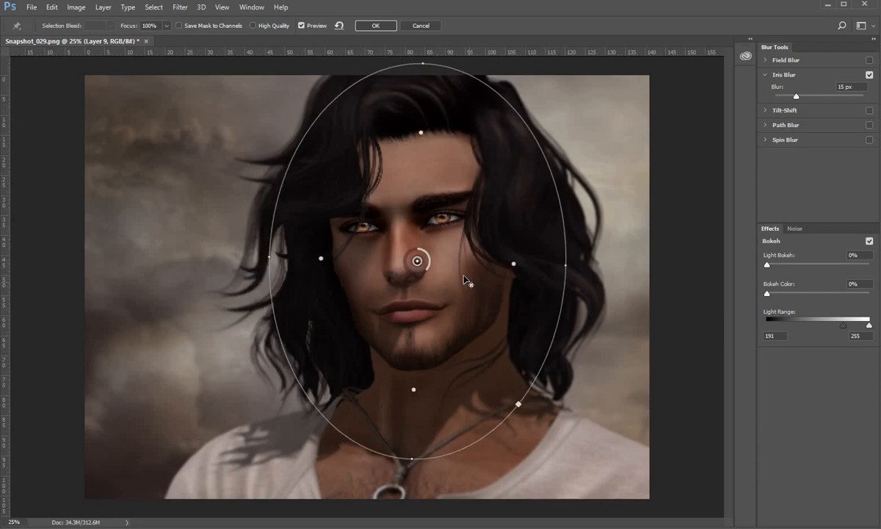
drag(463, 276, 457, 271)
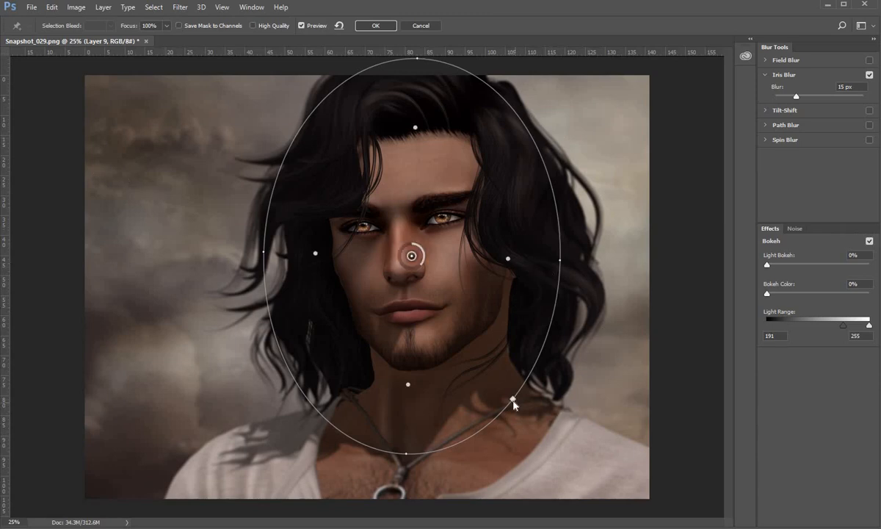
Enlarge the iris blur ellipse, pull in its side focus points, and apply the 15 px blur, repeating the filter once
drag(512, 400, 758, 413)
drag(411, 313, 409, 265)
drag(398, 511, 405, 481)
drag(409, 265, 418, 265)
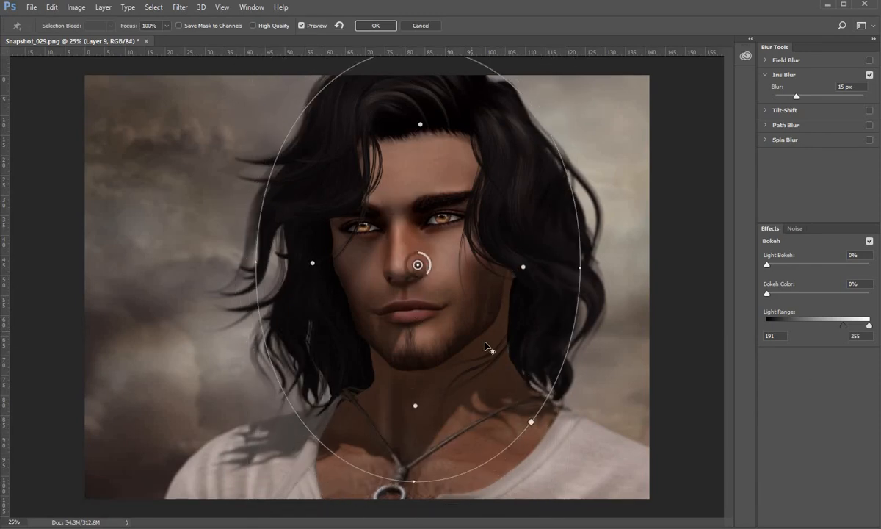
drag(414, 479, 413, 522)
drag(313, 262, 323, 263)
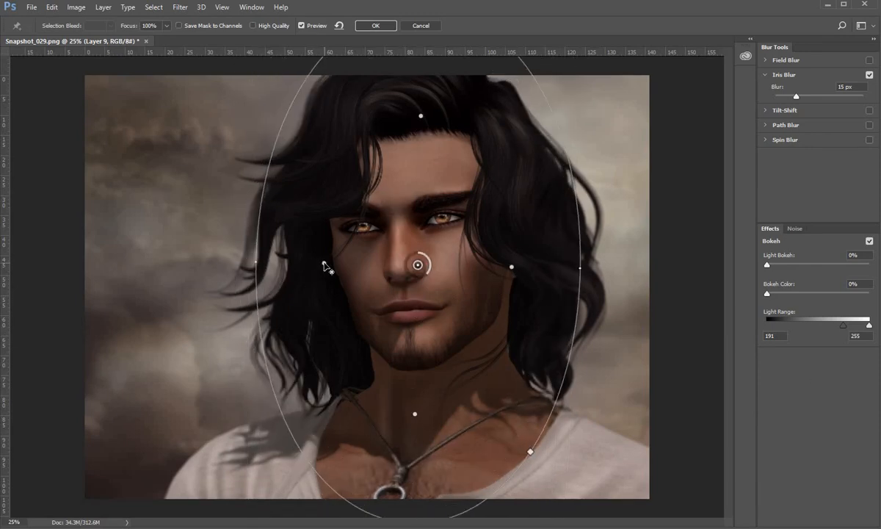
click(375, 25)
key(ctrl+alt+f)
click(378, 27)
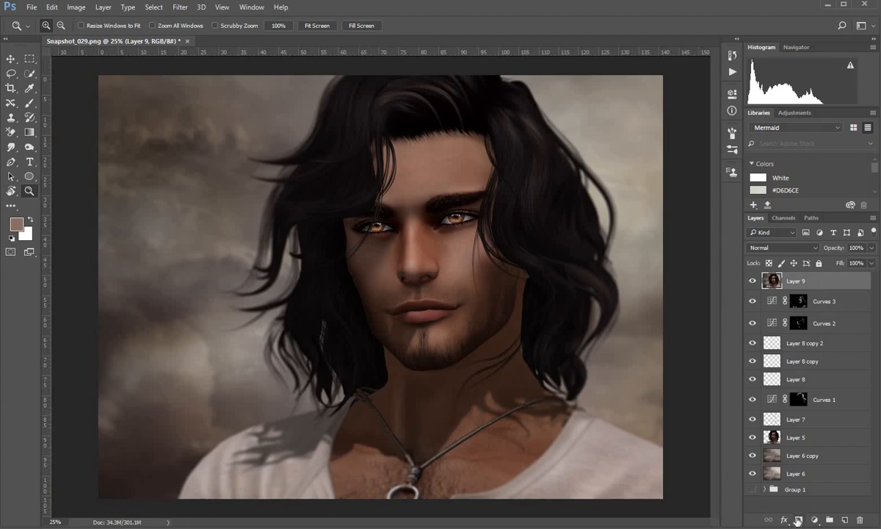
Add a mask to the blurred layer and paint the blur off the lower chest and shirt with a 700 px black brush
click(798, 520)
click(31, 219)
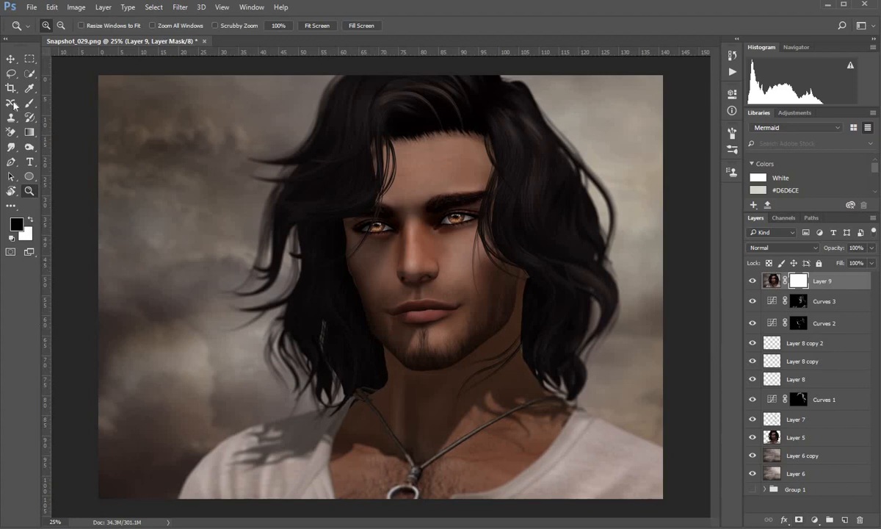
click(30, 103)
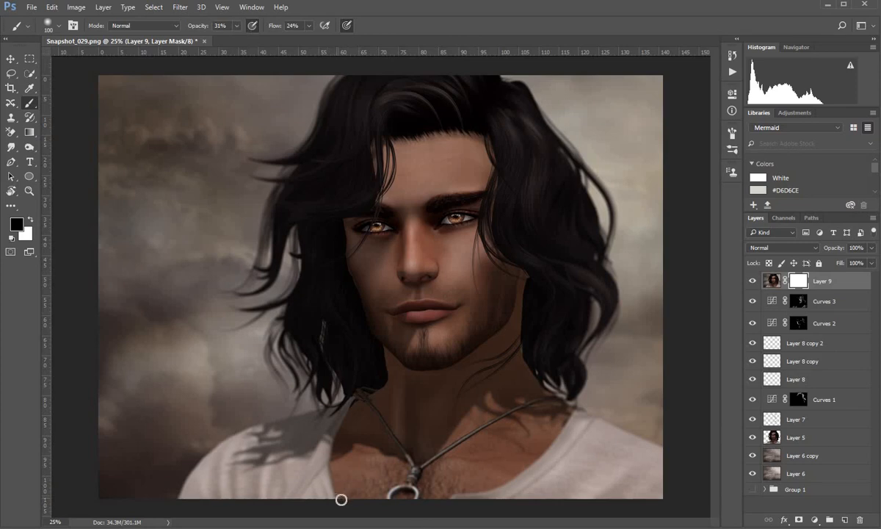
key(bracketright)
key(bracketright)
key(bracketright)
key(bracketright)
key(bracketright)
key(bracketright)
Add a Color Lookup adjustment layer above the blurred layer and load the FallColors.look 3D LUT
click(814, 520)
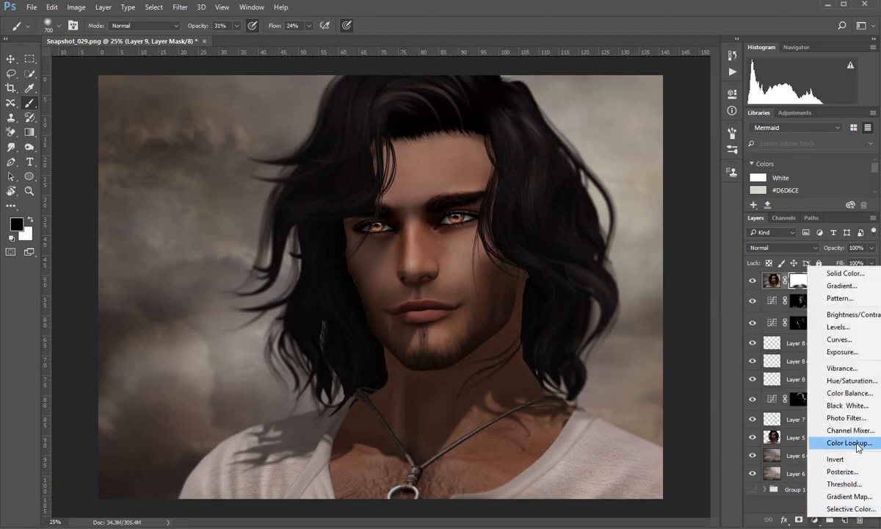
click(855, 444)
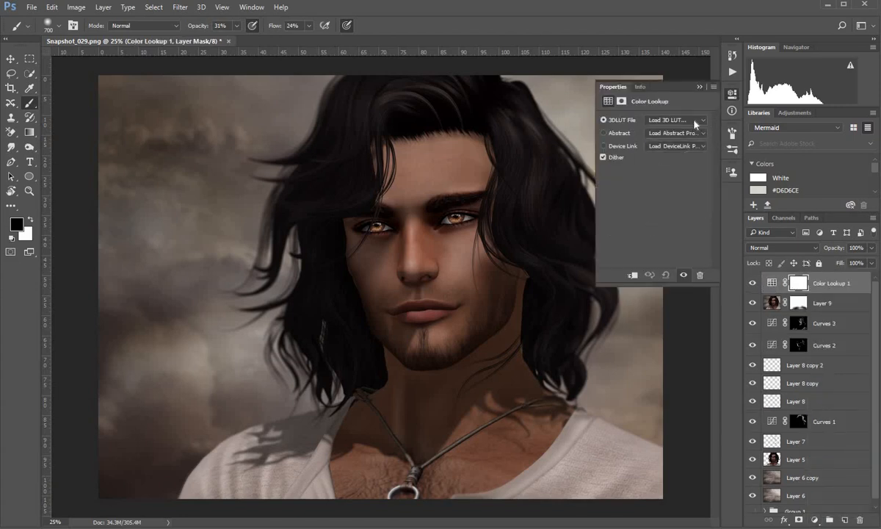
click(694, 122)
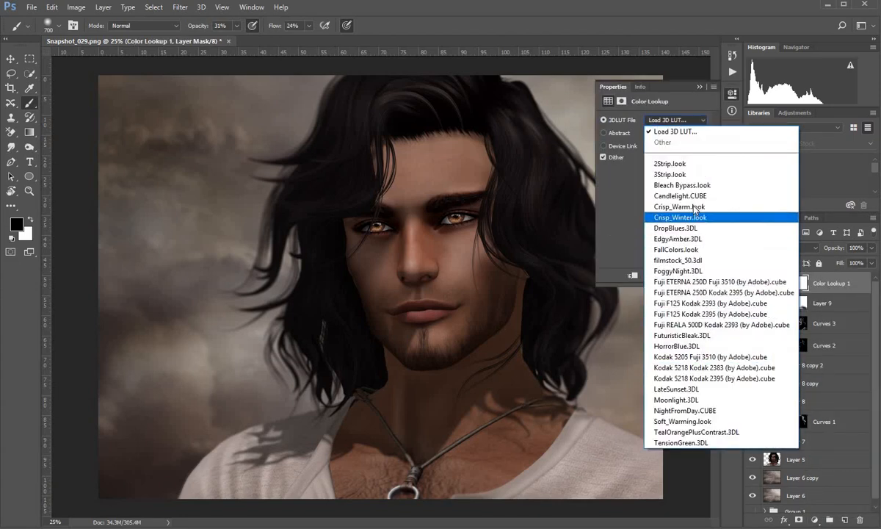
click(693, 251)
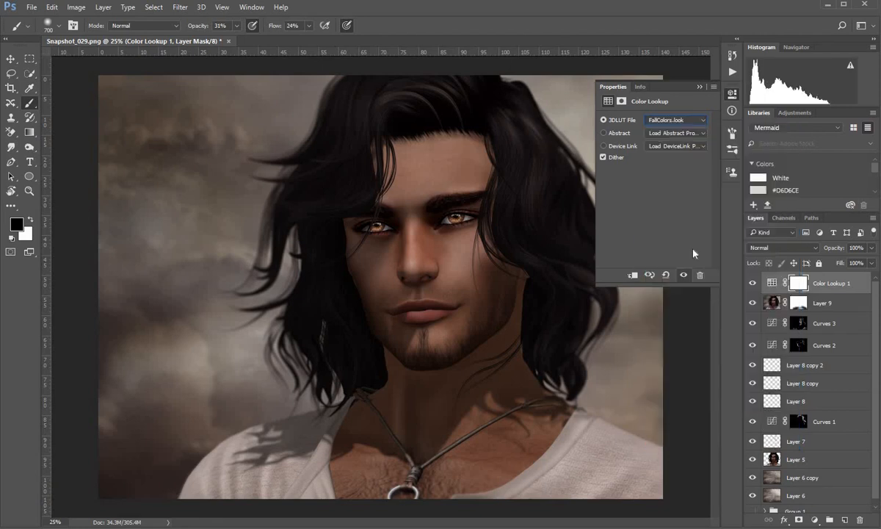
Try the Crisp_Winter.look, Crisp_Warm.look and FoggyNight.3DL LUTs on the Color Lookup layer
click(694, 121)
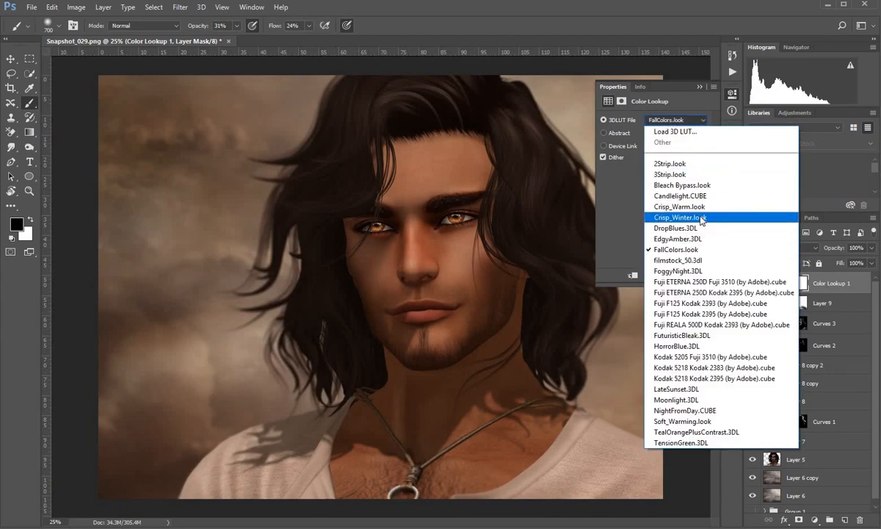
click(700, 218)
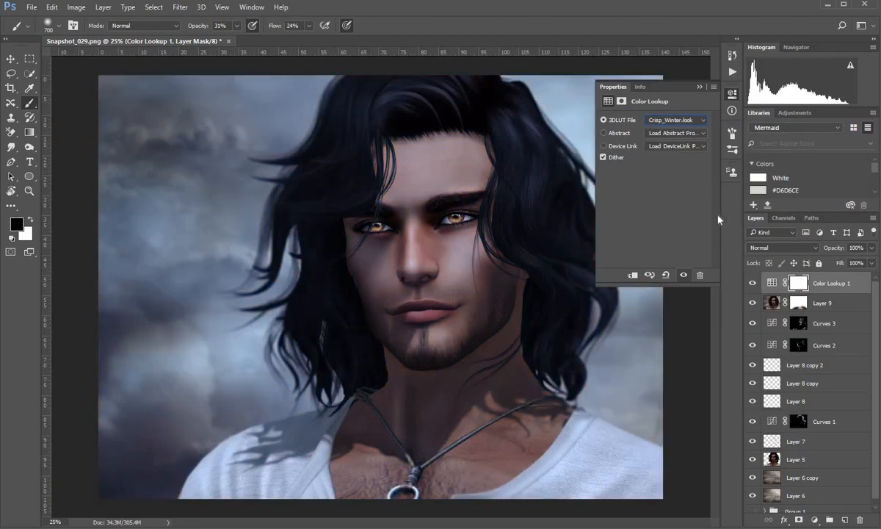
click(697, 121)
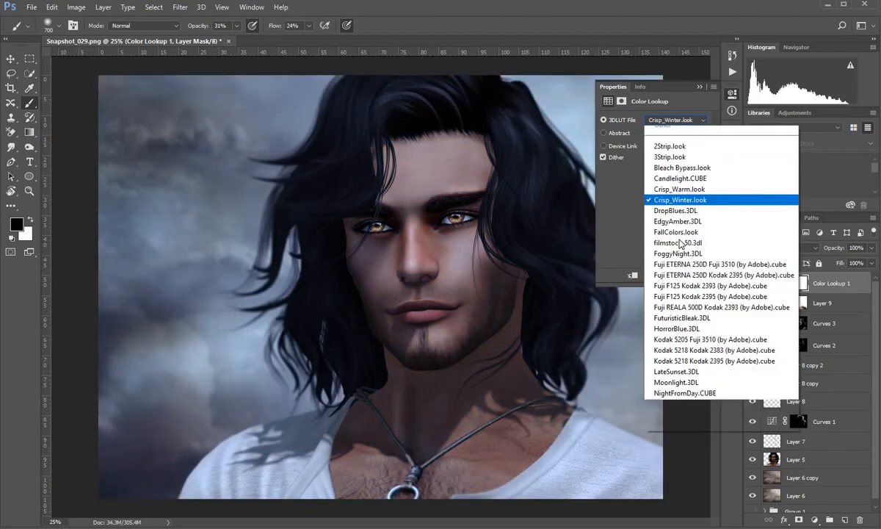
click(679, 207)
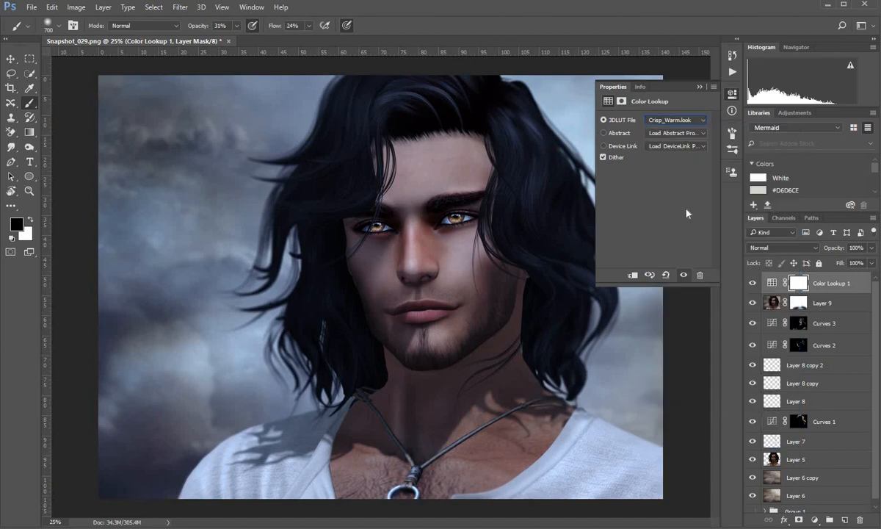
click(691, 120)
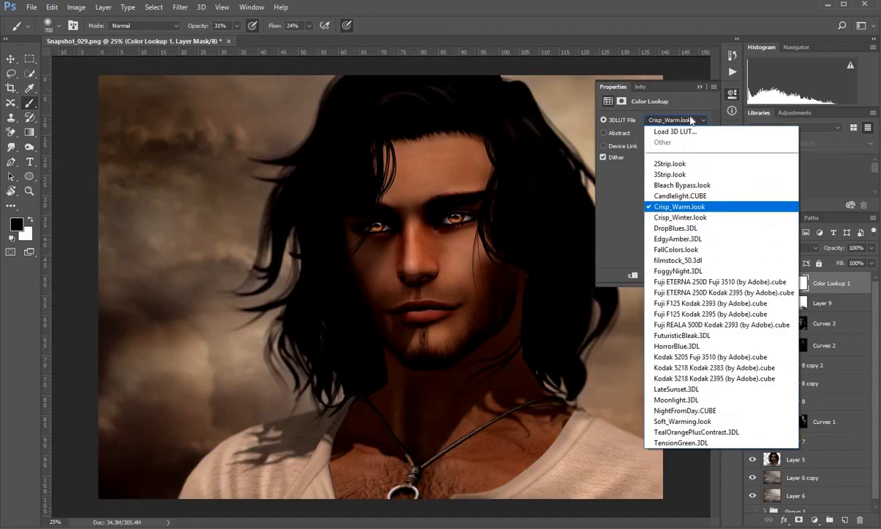
click(678, 272)
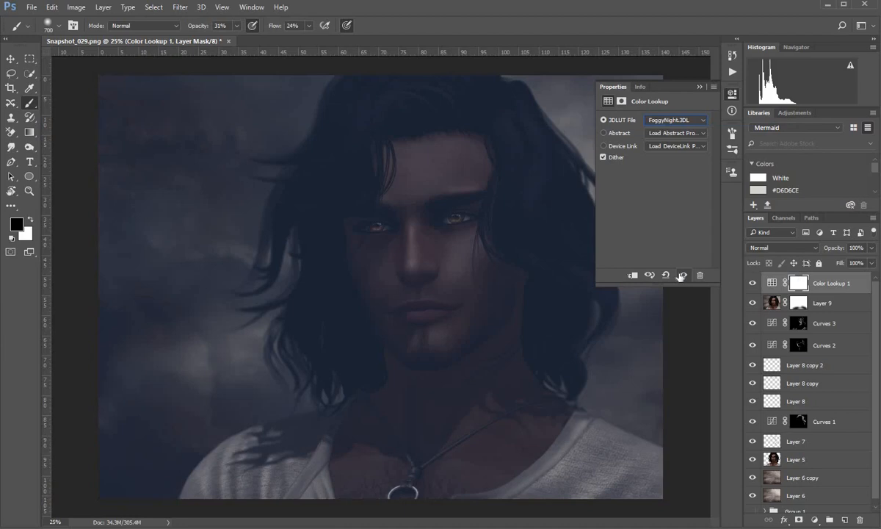
Load the Candlelight.CUBE LUT on the Color Lookup layer and set its blend mode to Soft Light
click(682, 121)
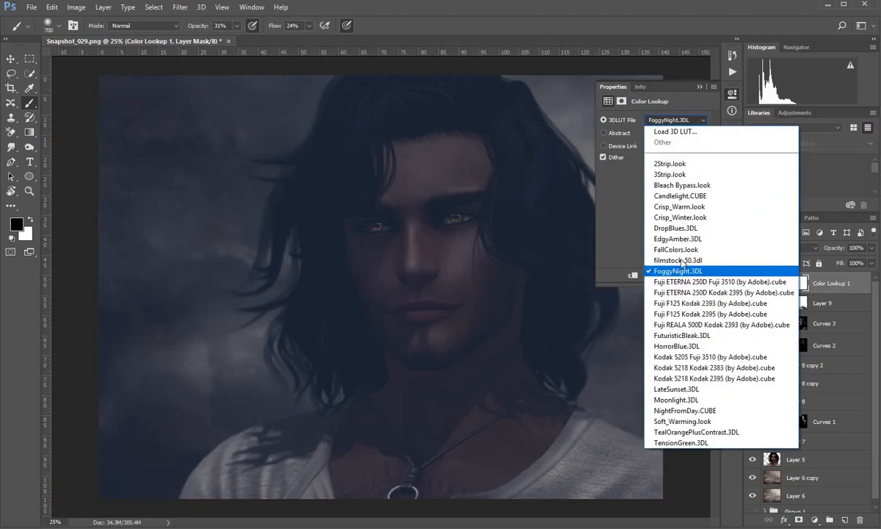
click(701, 197)
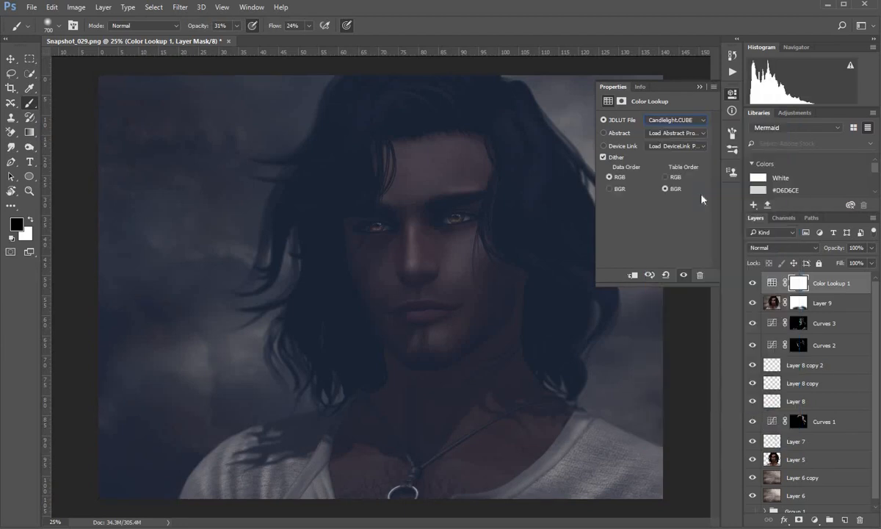
click(792, 249)
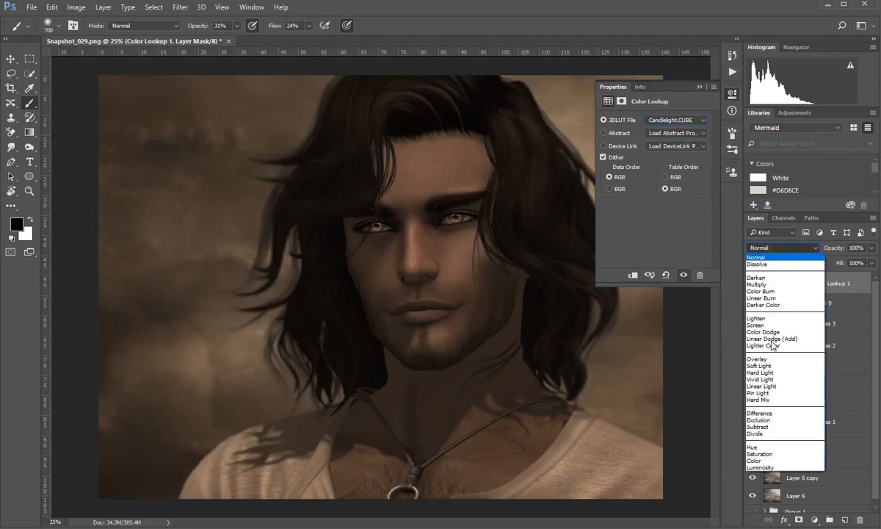
click(782, 367)
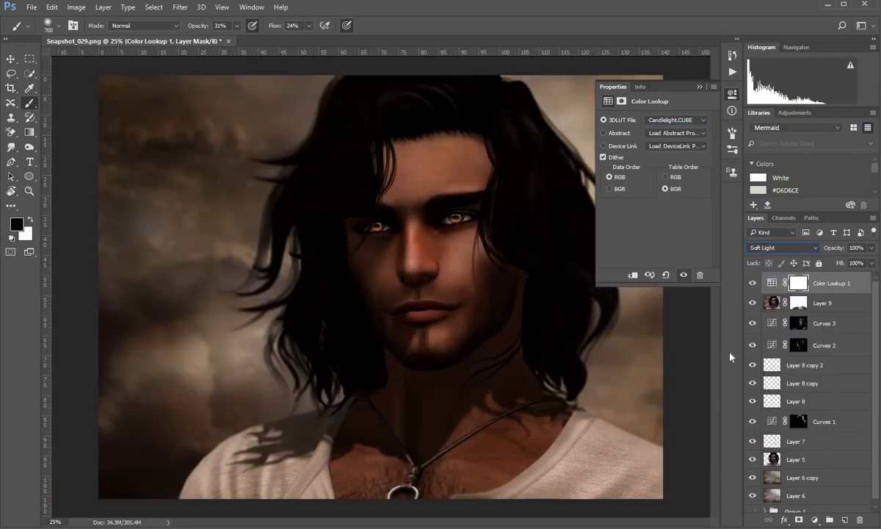
Lower the Color Lookup layer's opacity to 22% and compare the image with and without it
click(871, 248)
drag(872, 262, 831, 265)
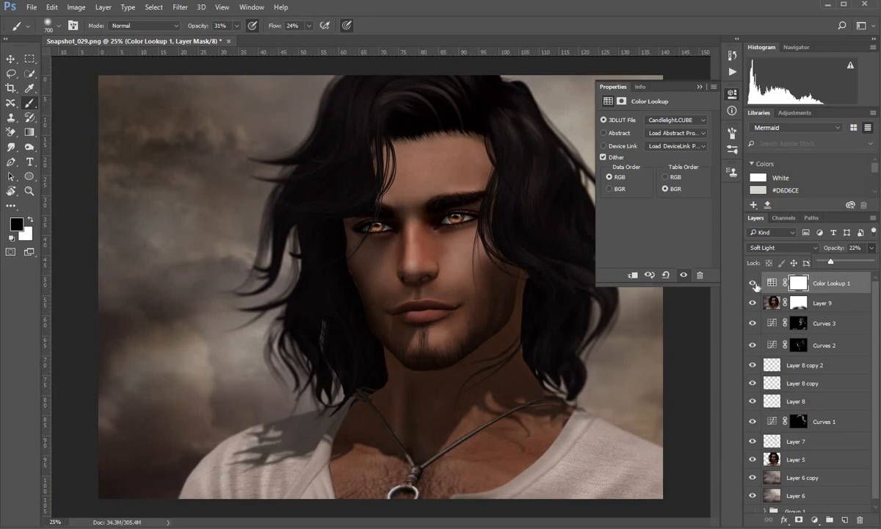
click(753, 283)
click(753, 284)
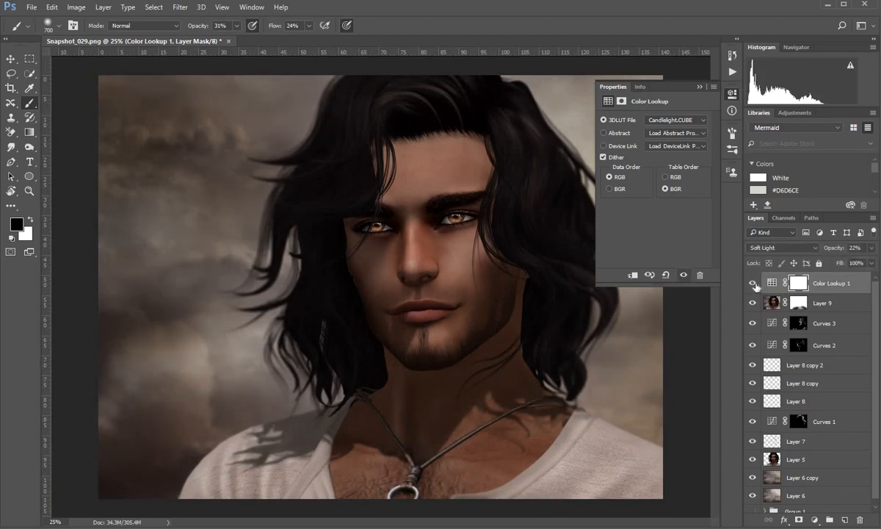
click(698, 87)
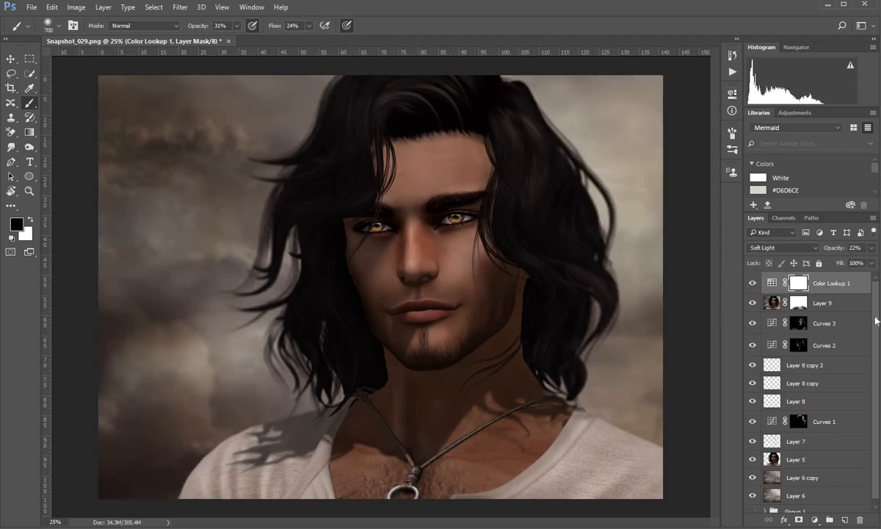
Add a second Color Lookup adjustment layer with the Candlelight.CUBE LUT in Soft Light mode
click(772, 282)
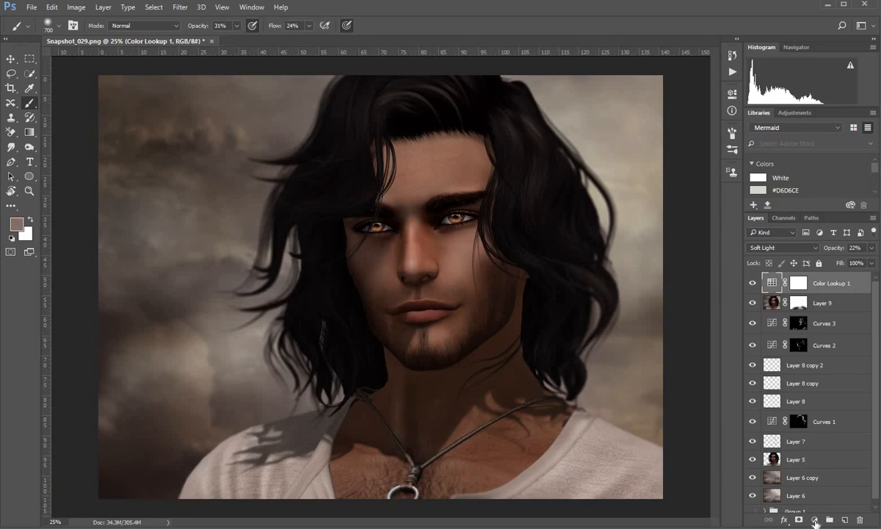
click(815, 520)
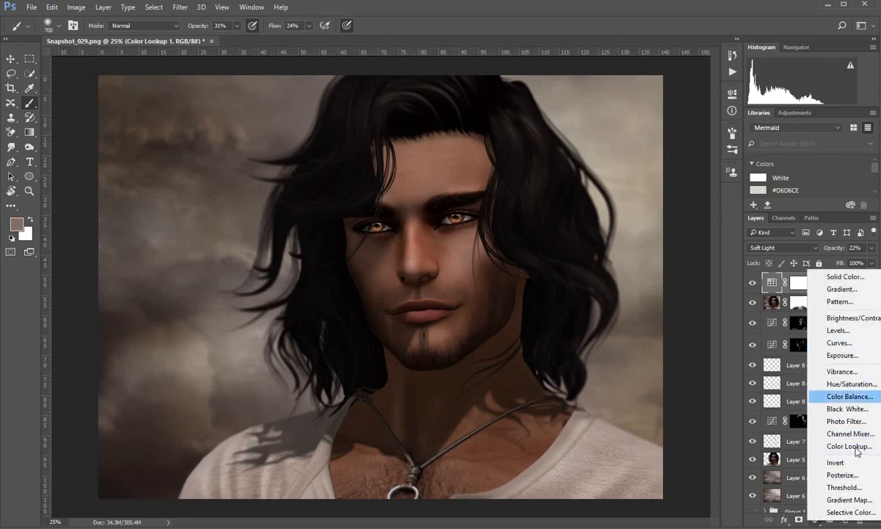
click(850, 447)
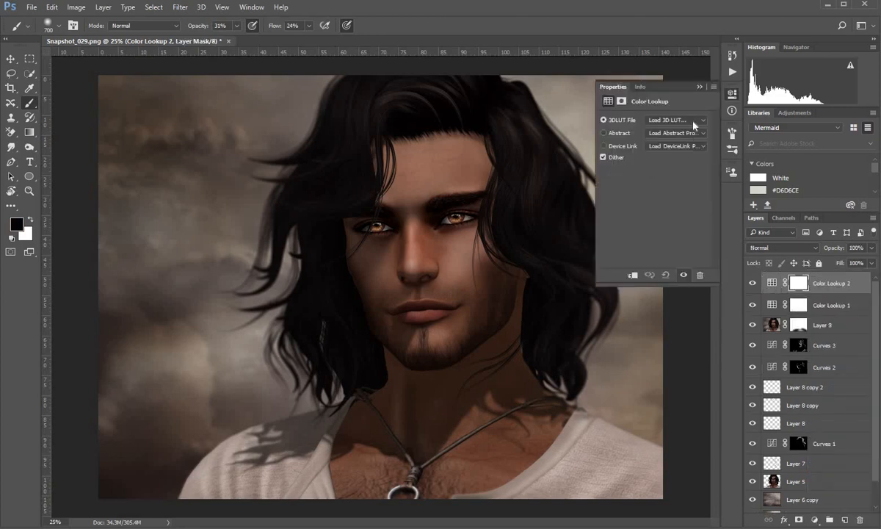
click(652, 120)
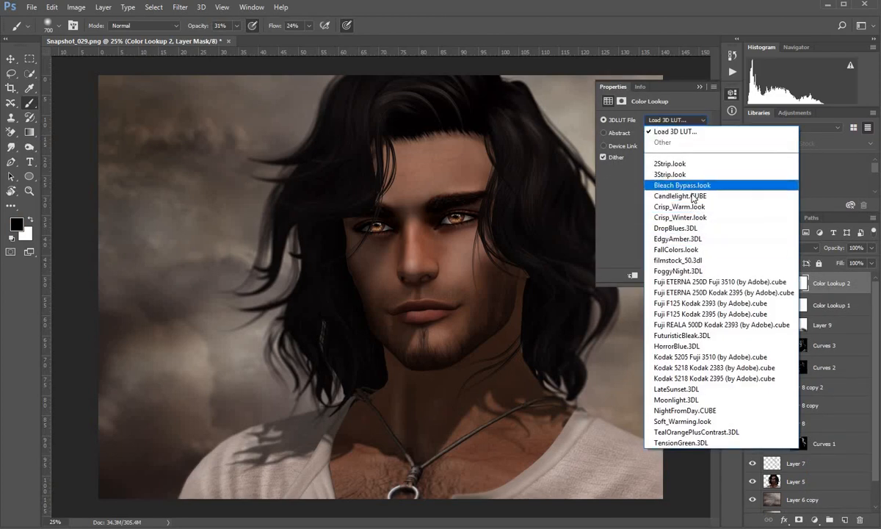
click(690, 196)
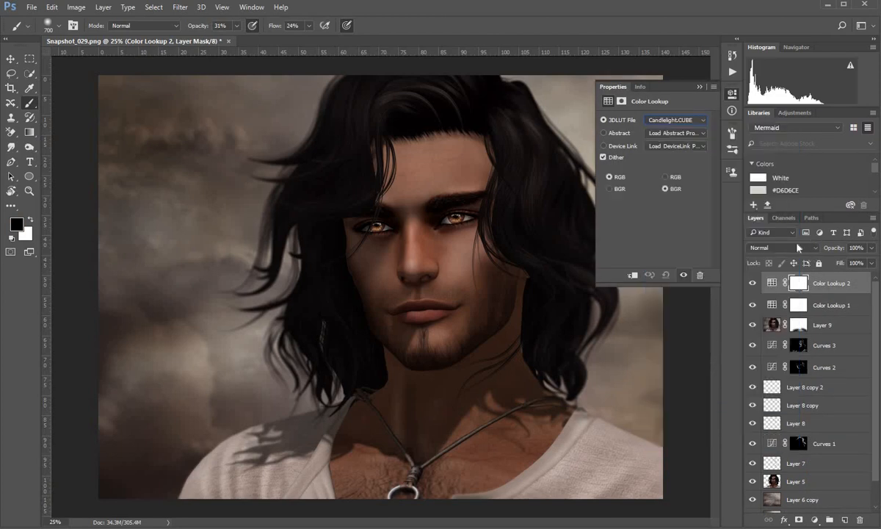
click(782, 248)
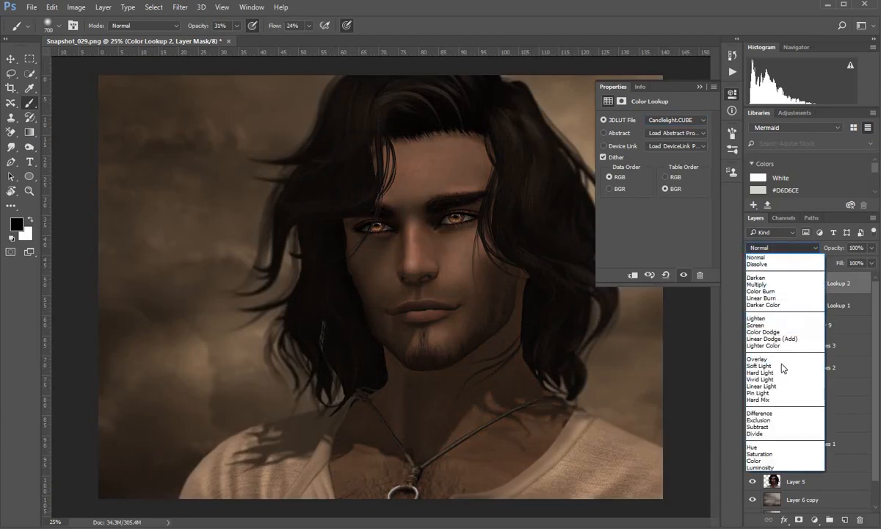
click(759, 365)
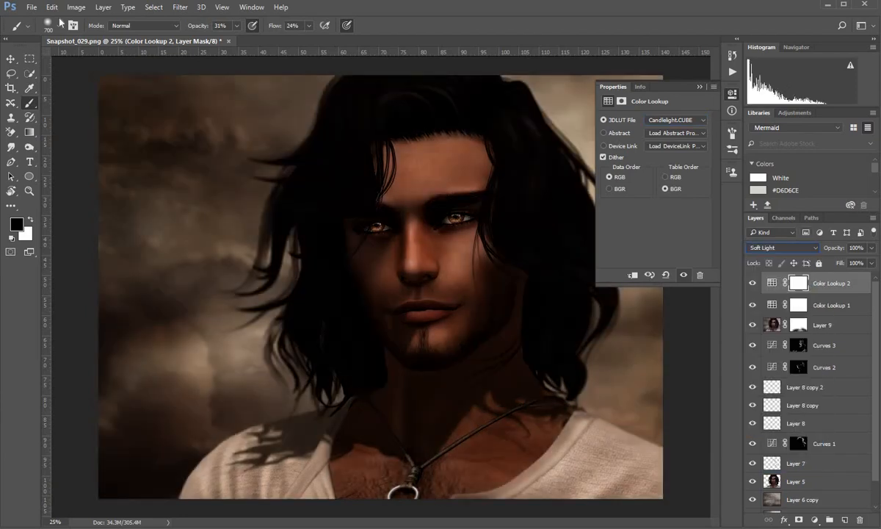
Apply the merged RGB image to the second Color Lookup layer's mask with Multiply blending at 100% opacity
click(81, 9)
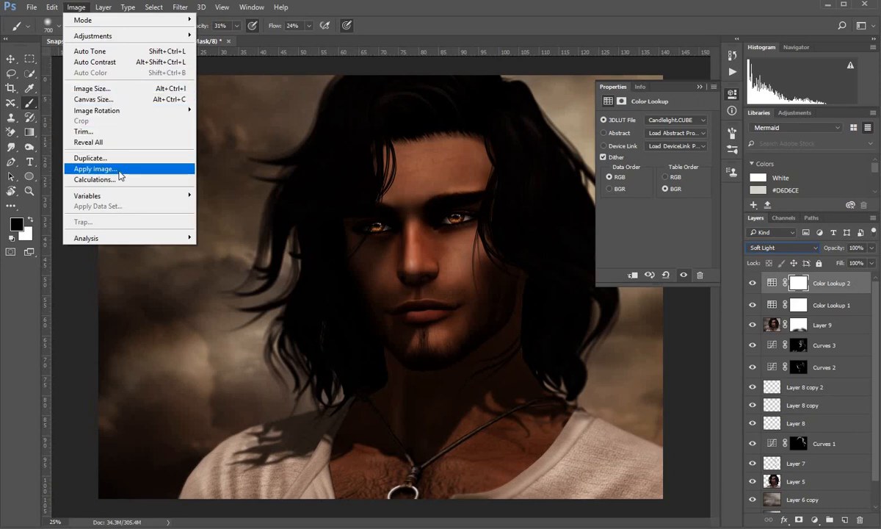
click(119, 171)
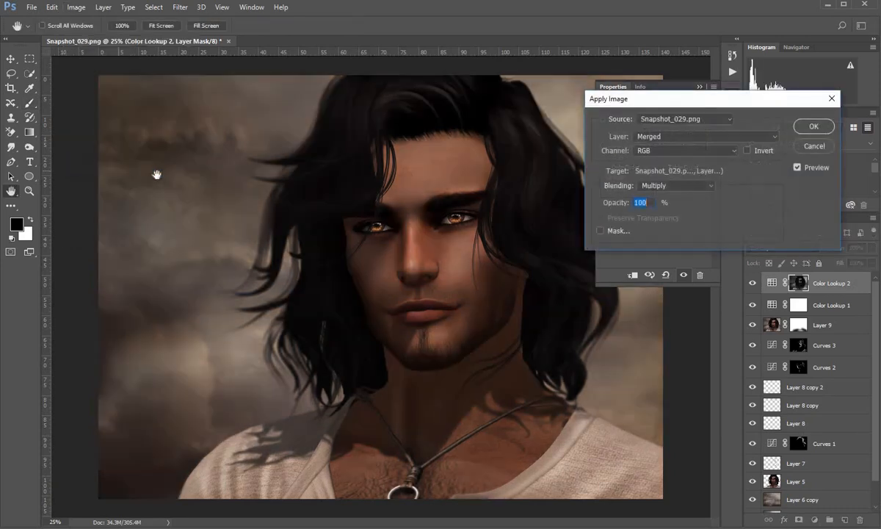
key(Return)
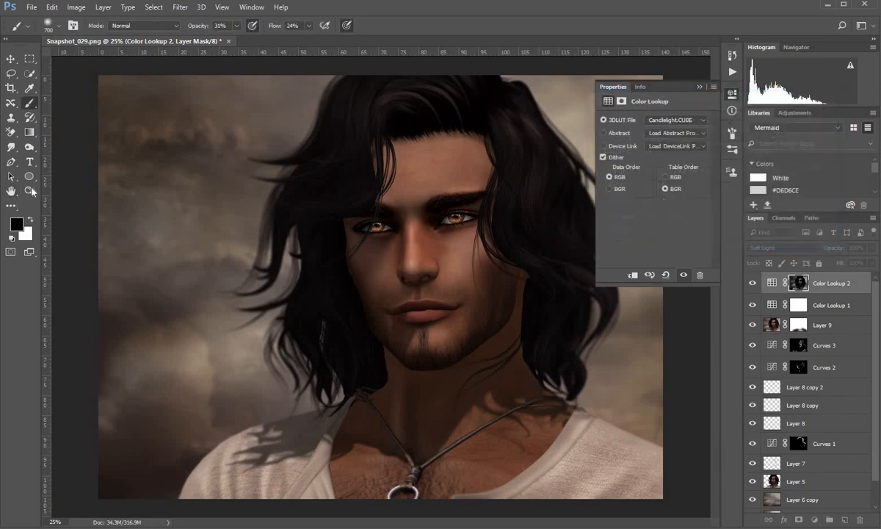
Create a new empty layer on top of the stack and set its blend mode to Screen
key(z)
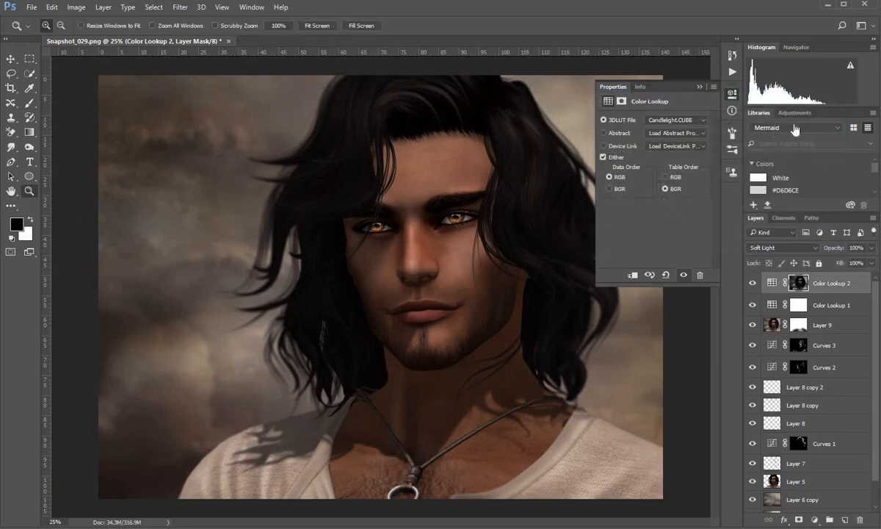
click(341, 323)
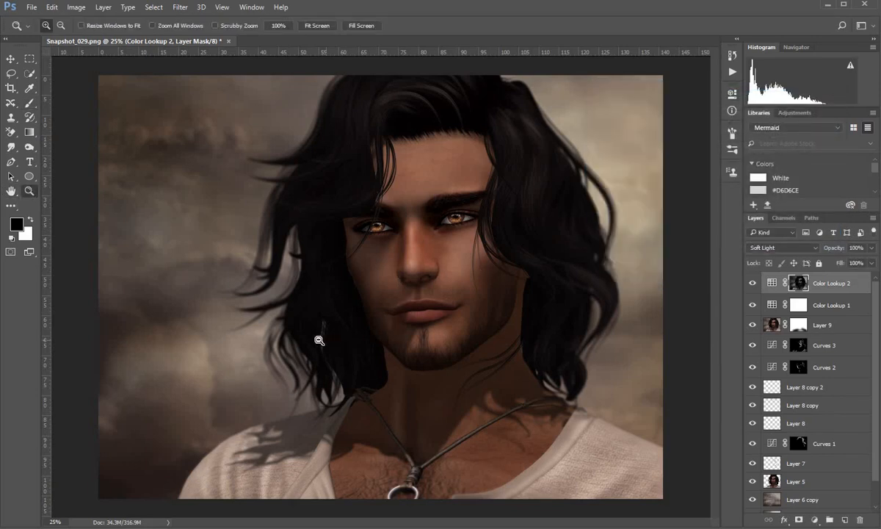
alt+click(382, 386)
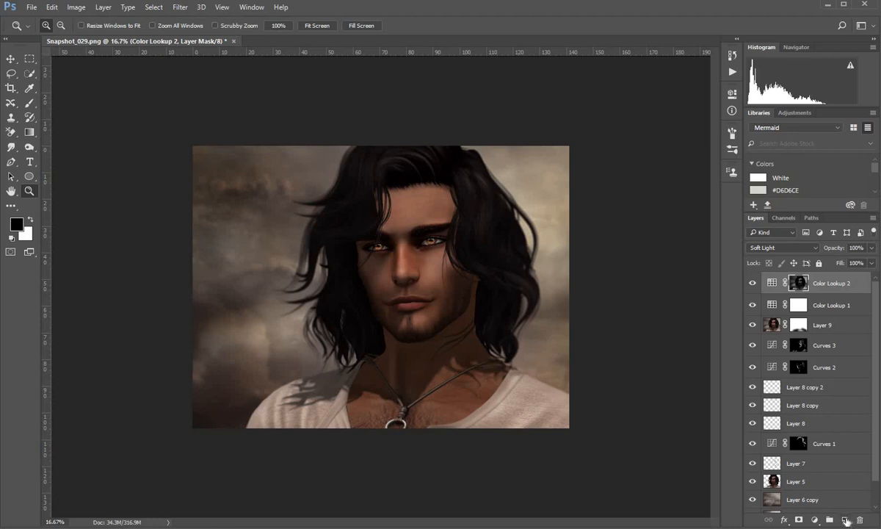
key(ctrl+shift+alt+n)
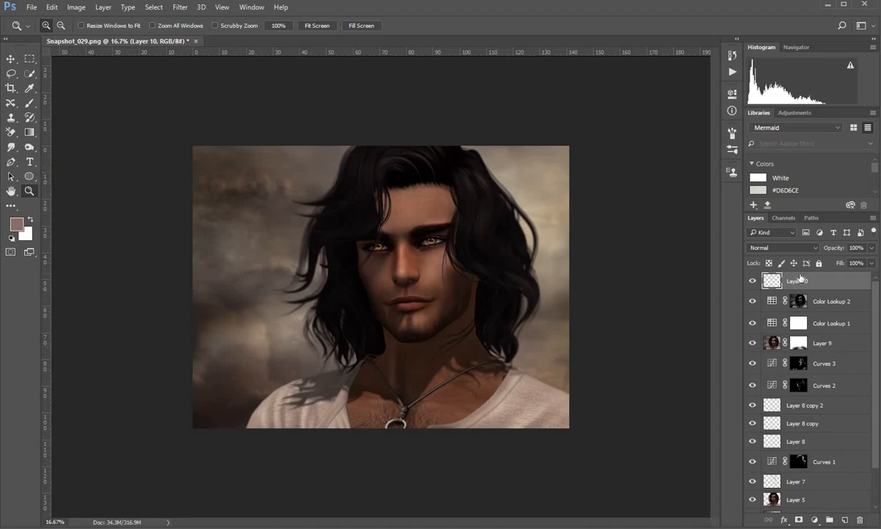
click(756, 248)
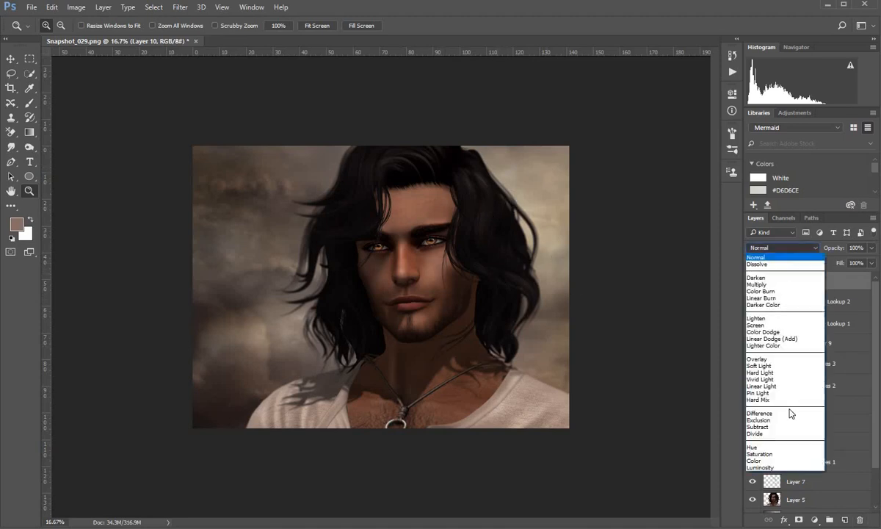
click(787, 325)
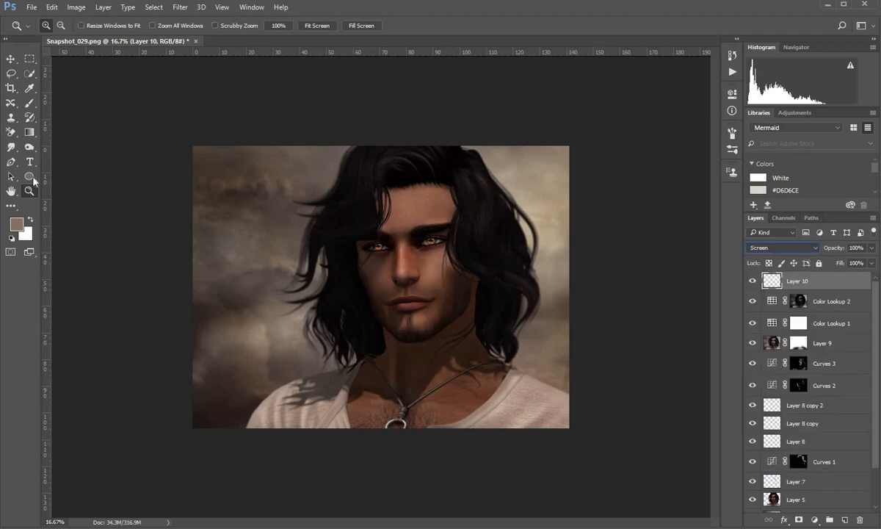
Sample a dark brown from the cloudy sky as the foreground colour and set the brush's opacity and flow to 100%
click(30, 87)
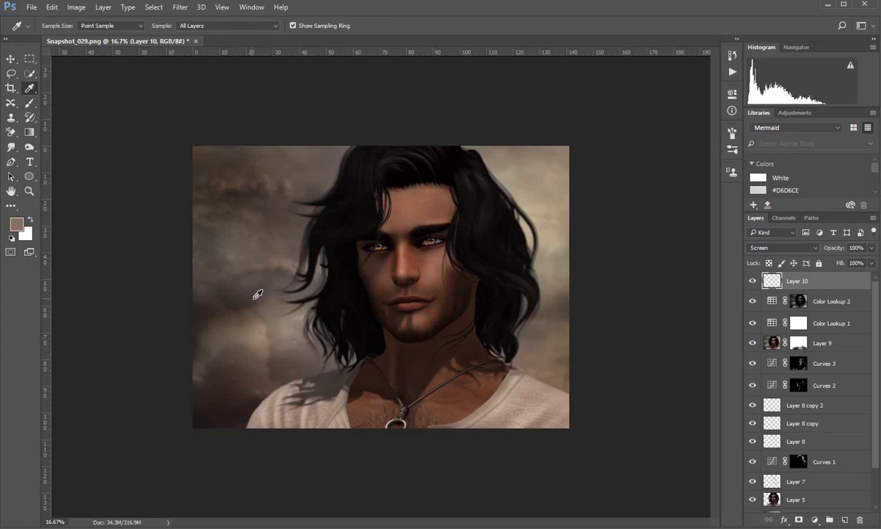
click(237, 280)
key(b)
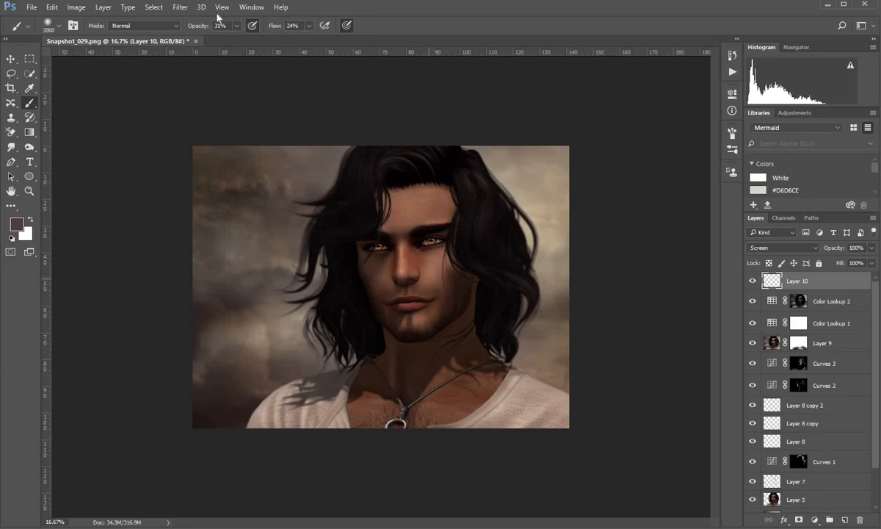
click(236, 27)
click(233, 39)
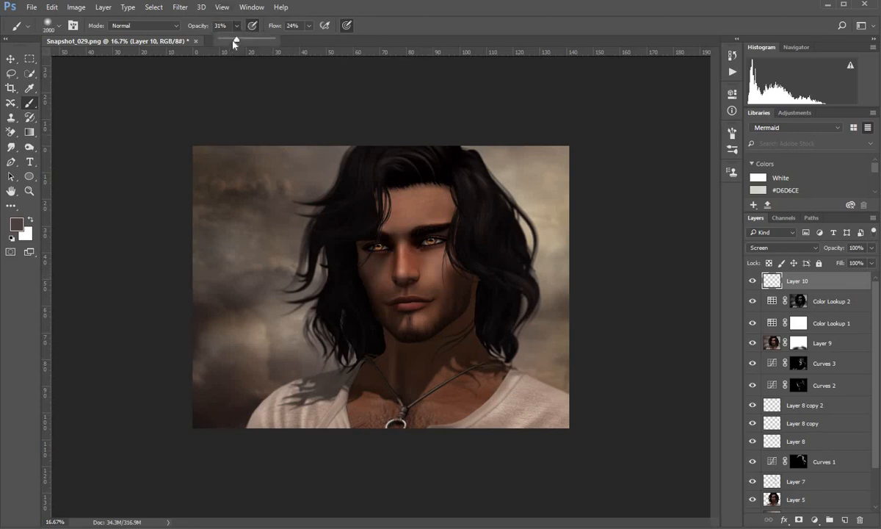
key(0)
click(309, 26)
drag(289, 41, 351, 39)
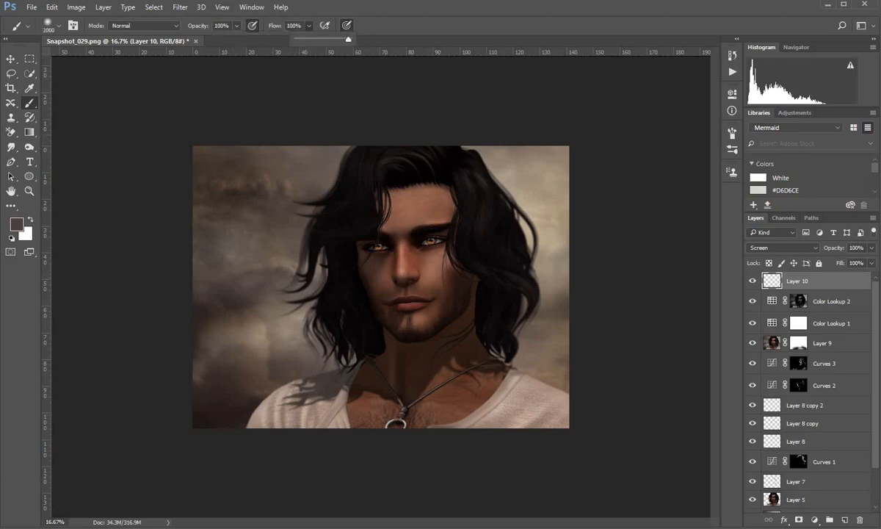
Enlarge the soft brush to 3500 px and paint a single large glow over the centre of the portrait on Layer 10
key(bracketright)
key(bracketright)
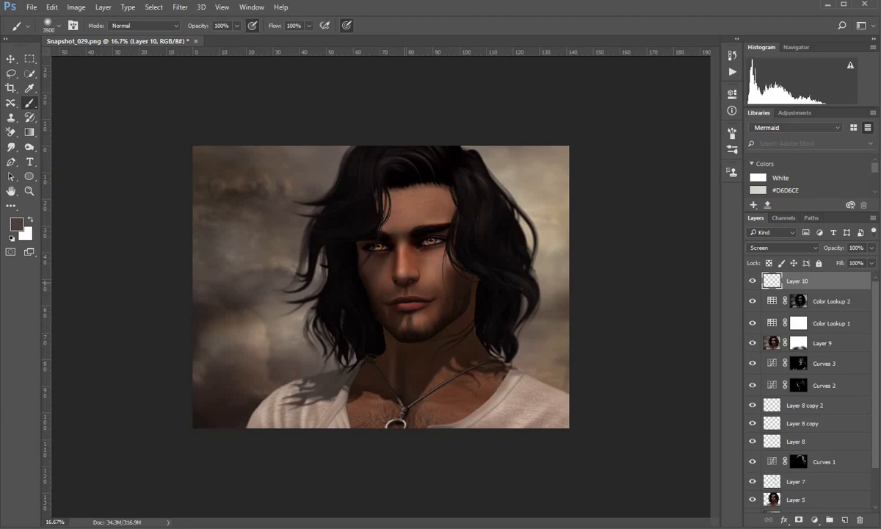
click(379, 269)
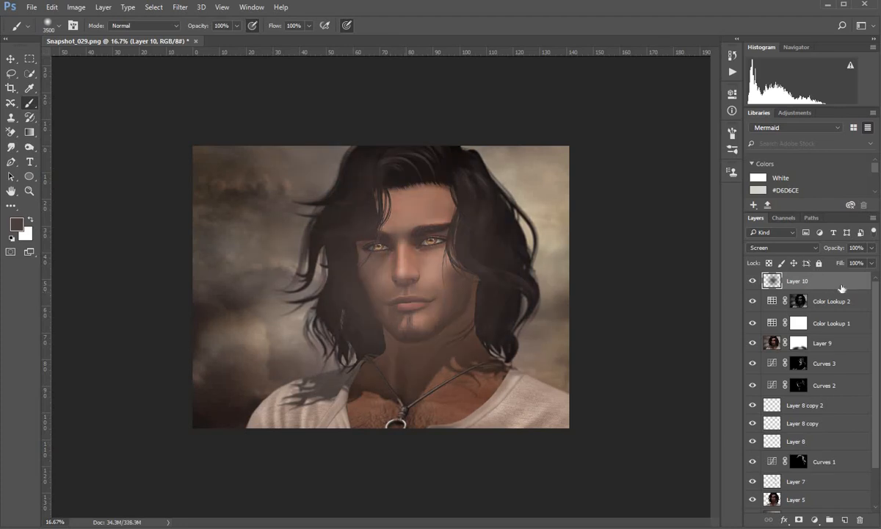
Scale the glow to about 111% and shift it over the hair and sky on the right side of the image
key(ctrl+t)
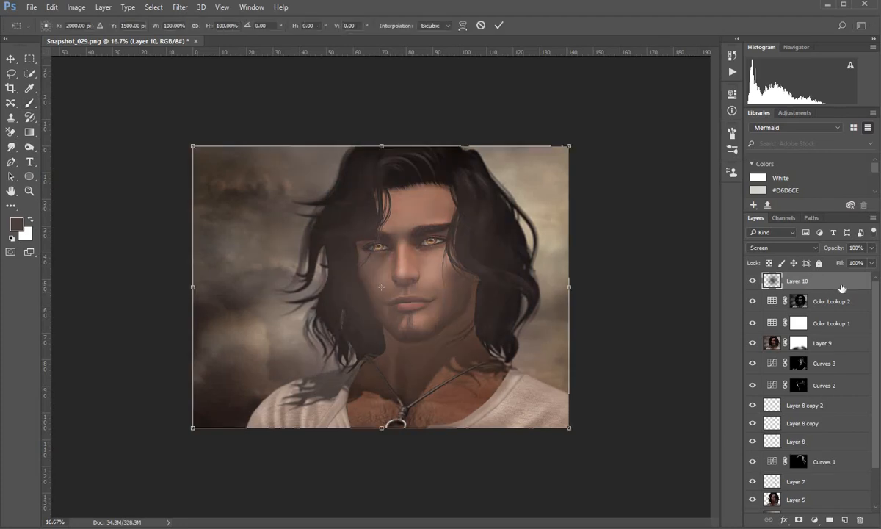
drag(469, 369, 566, 318)
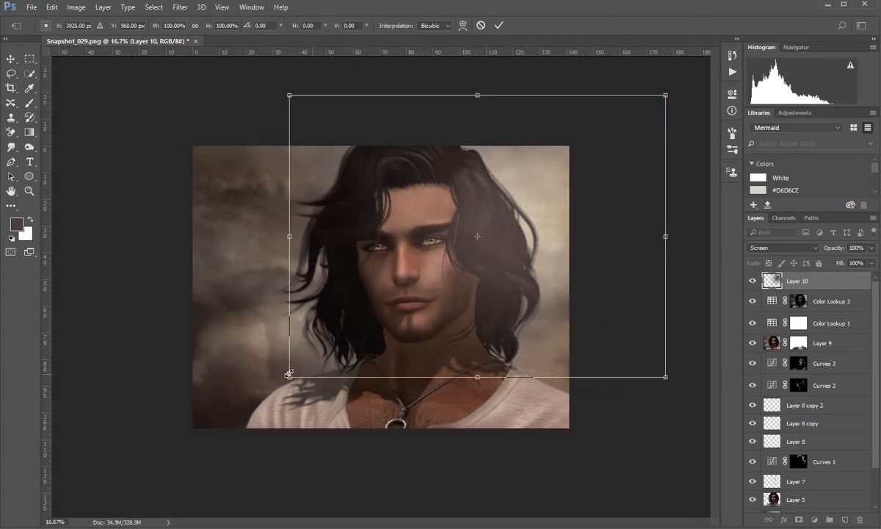
drag(290, 377, 246, 408)
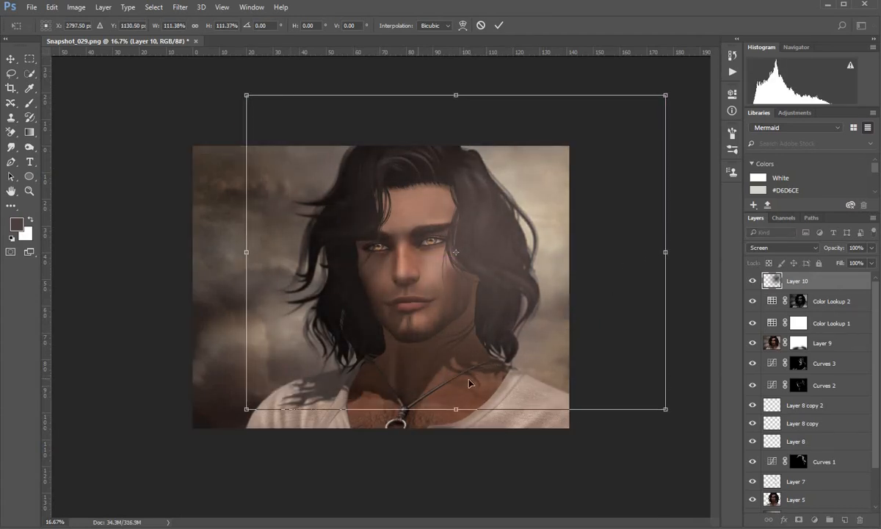
mouse_move(424, 386)
mouse_down()
mouse_move(467, 386)
mouse_move(470, 397)
mouse_move(463, 388)
mouse_move(472, 384)
mouse_up()
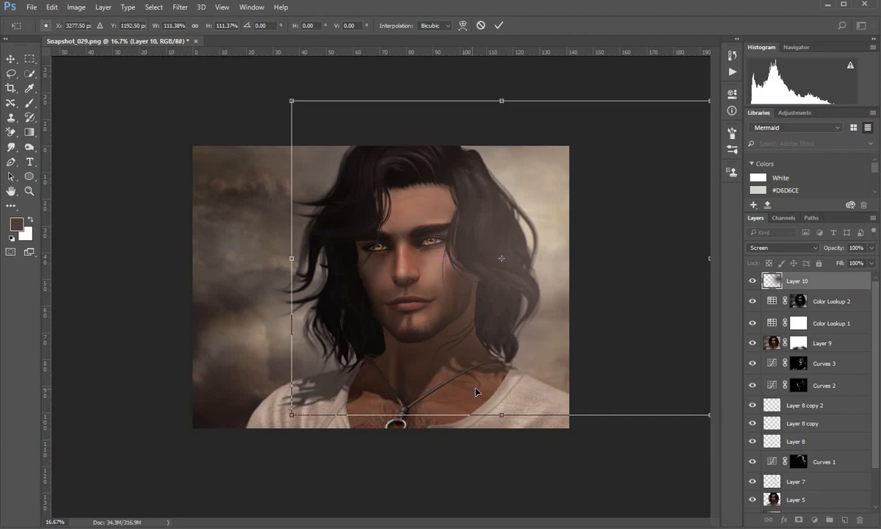
key(b)
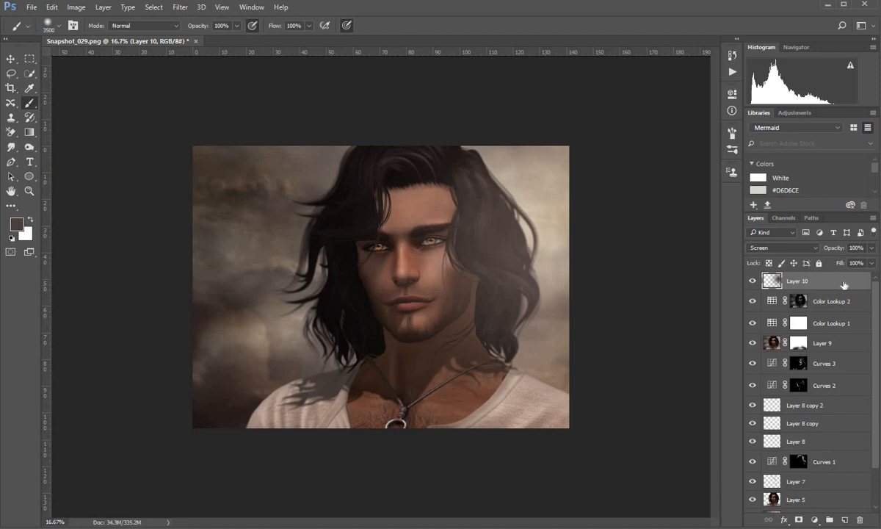
Stamp all visible layers into a new one and, in Camera Raw, set Temperature -8, Tint +2, Clarity +33, Vibrance +52 and Saturation -7
key(ctrl+shift+alt+e)
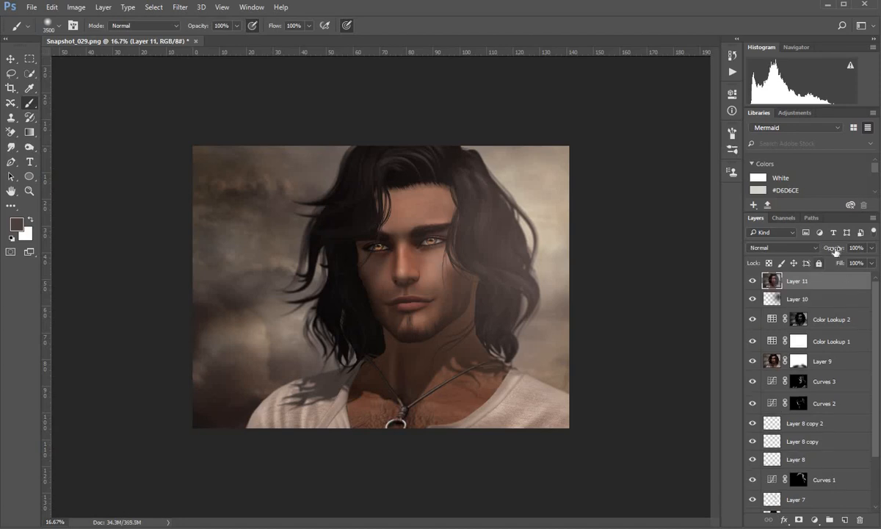
click(179, 7)
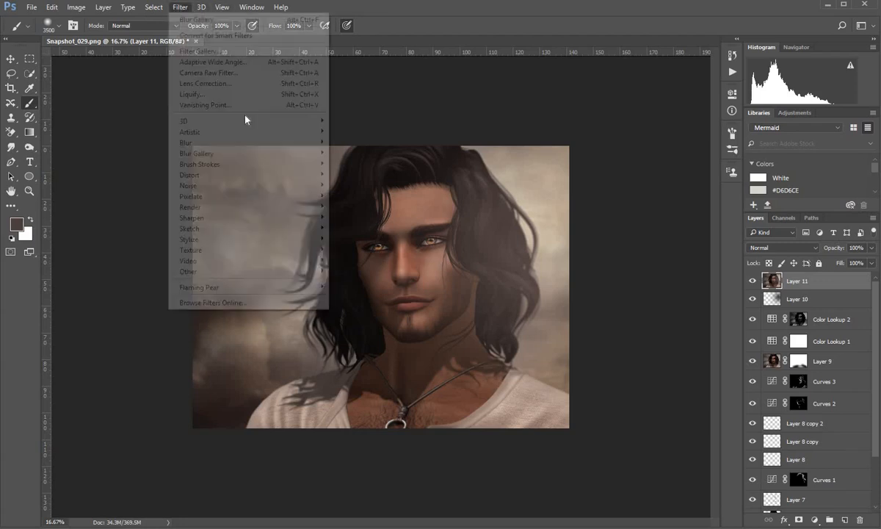
click(229, 74)
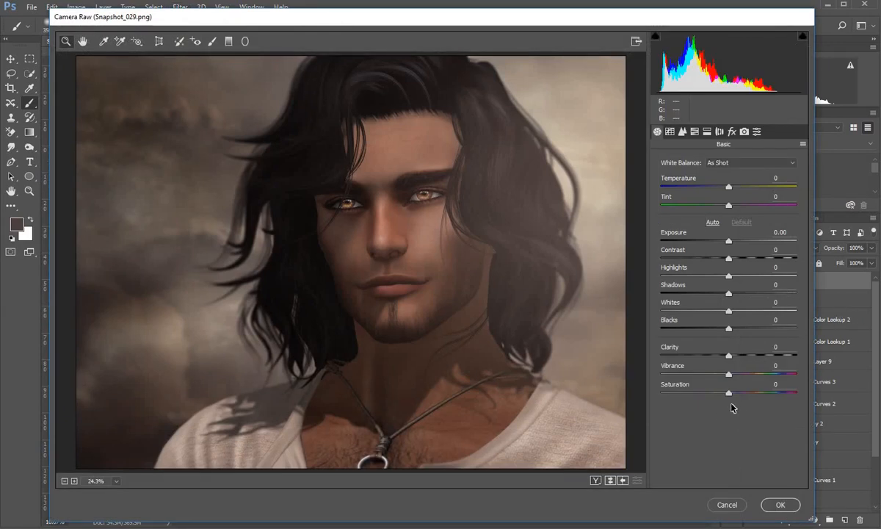
mouse_move(729, 394)
mouse_down()
mouse_move(712, 393)
mouse_move(764, 375)
mouse_move(724, 393)
mouse_up()
drag(729, 357, 751, 357)
drag(729, 187, 737, 206)
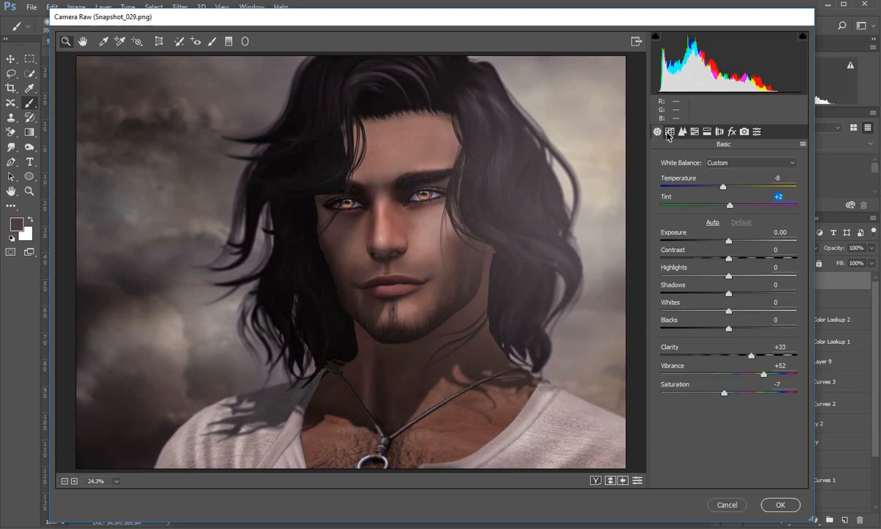
Raise the light tones and lower the dark tones in Camera Raw's parametric tone curve
click(669, 131)
drag(728, 373, 719, 391)
mouse_move(728, 355)
mouse_down()
mouse_move(736, 356)
mouse_move(734, 338)
mouse_up()
Add grain of amount 30 and a post-crop vignette of -19, and apply the Camera Raw filter
click(731, 131)
drag(660, 220, 702, 221)
click(694, 311)
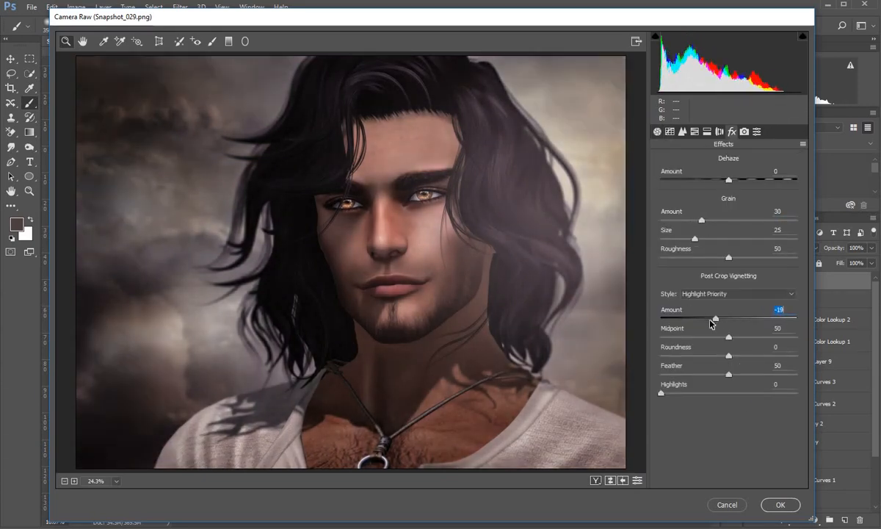
click(781, 504)
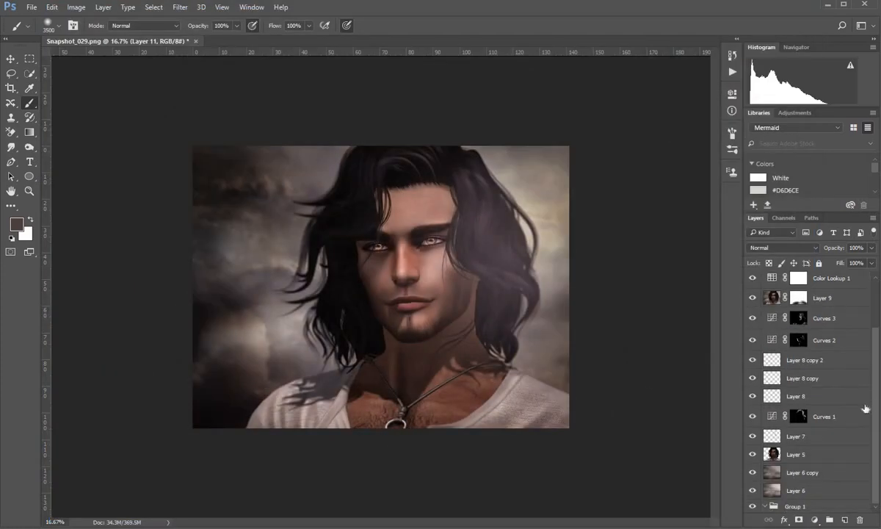
Look through the layer stack from the merged top layer down to Group 1
click(768, 506)
scroll(808, 411, up, 5)
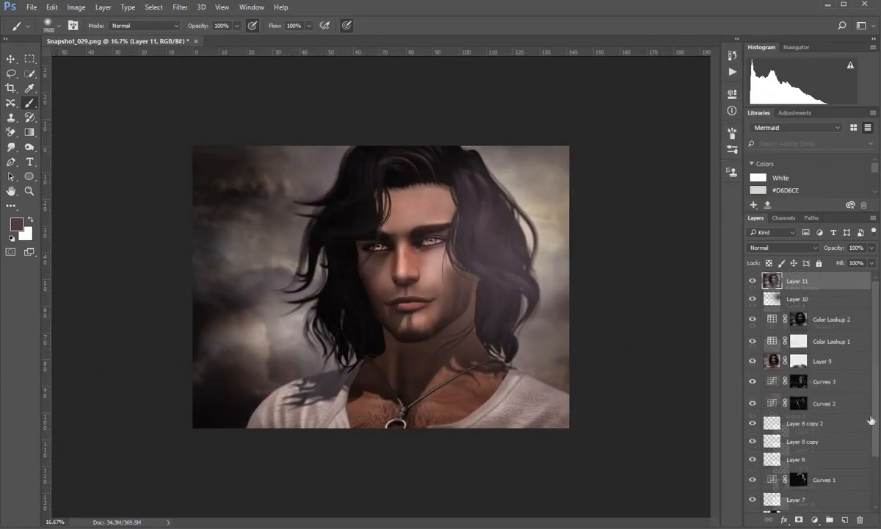
scroll(856, 477, down, 2)
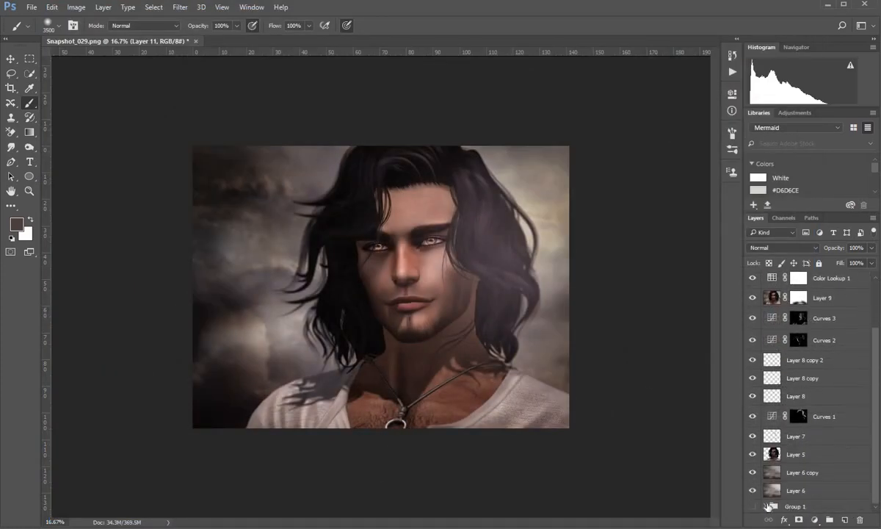